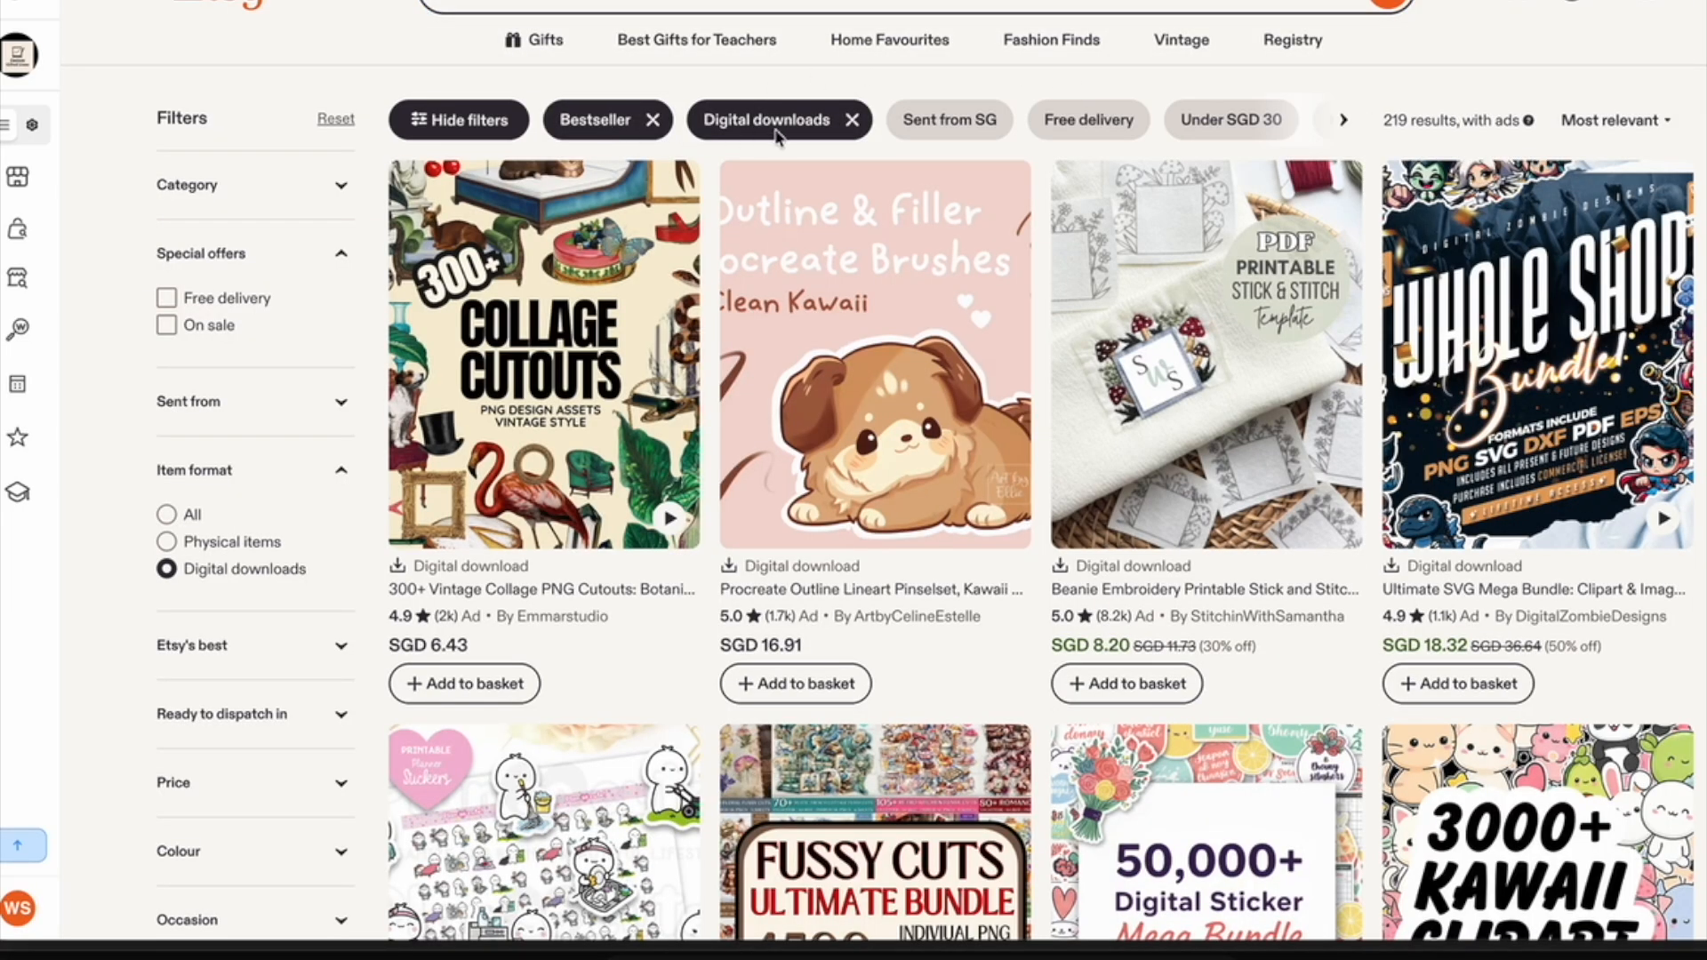
Browse the bestselling digital download listings on Etsy for design product ideas.
scroll(1134, 391, "down", 4)
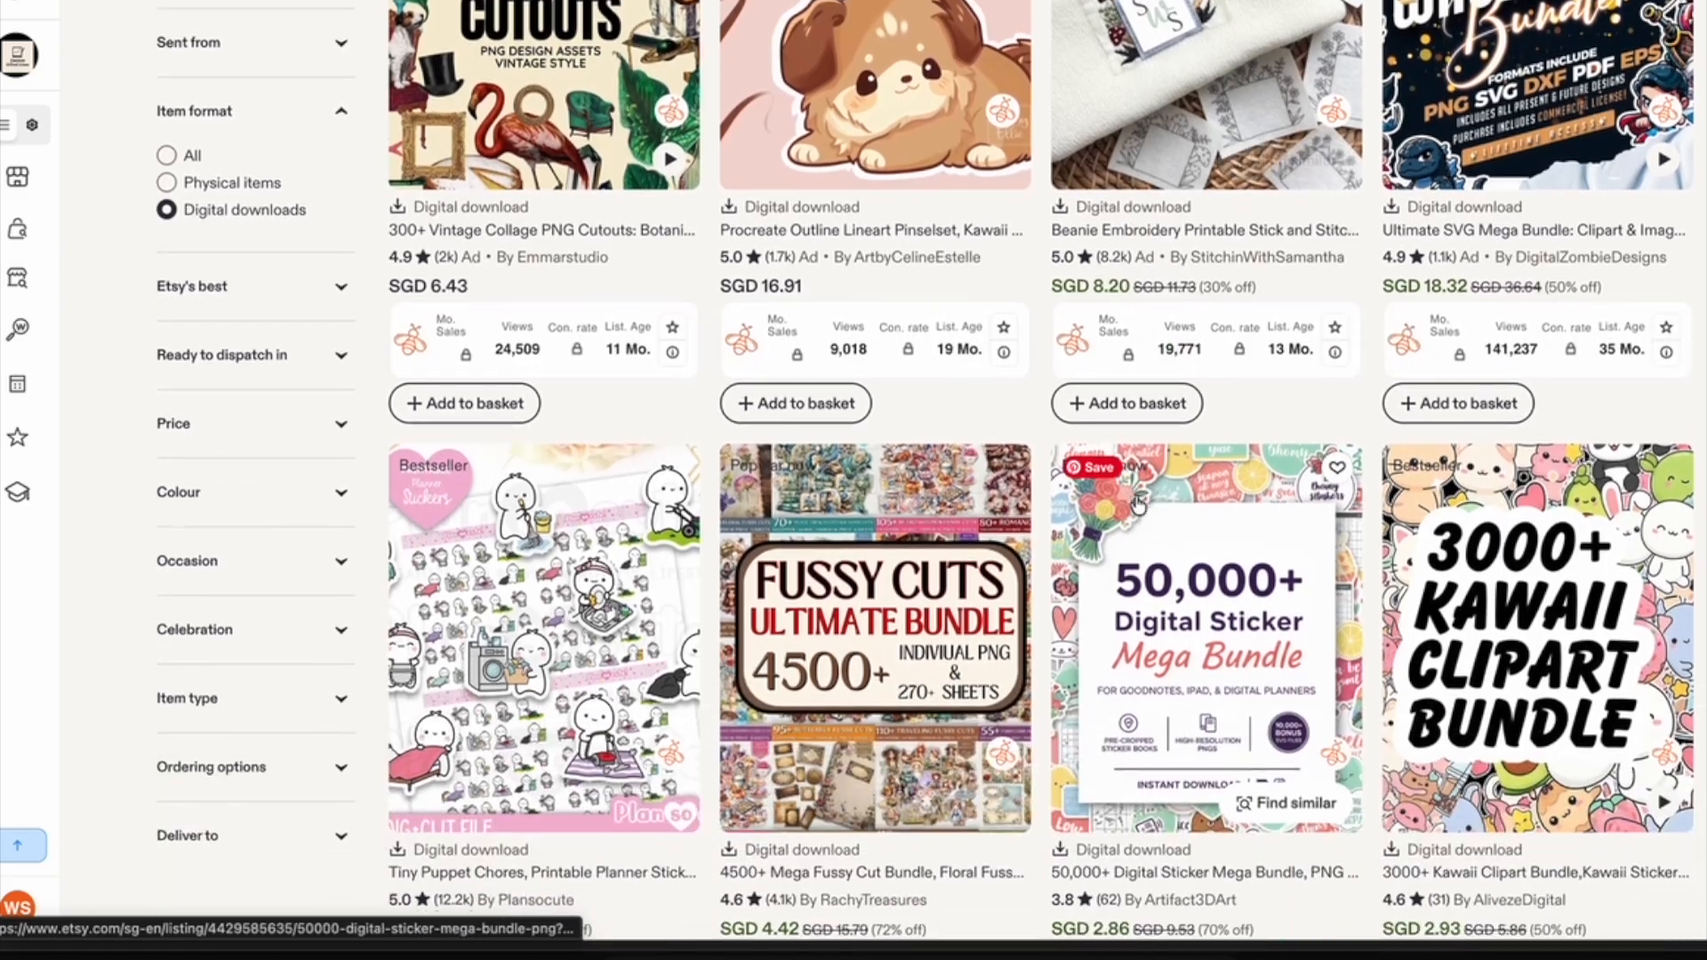
scroll(1138, 502, "down", 5)
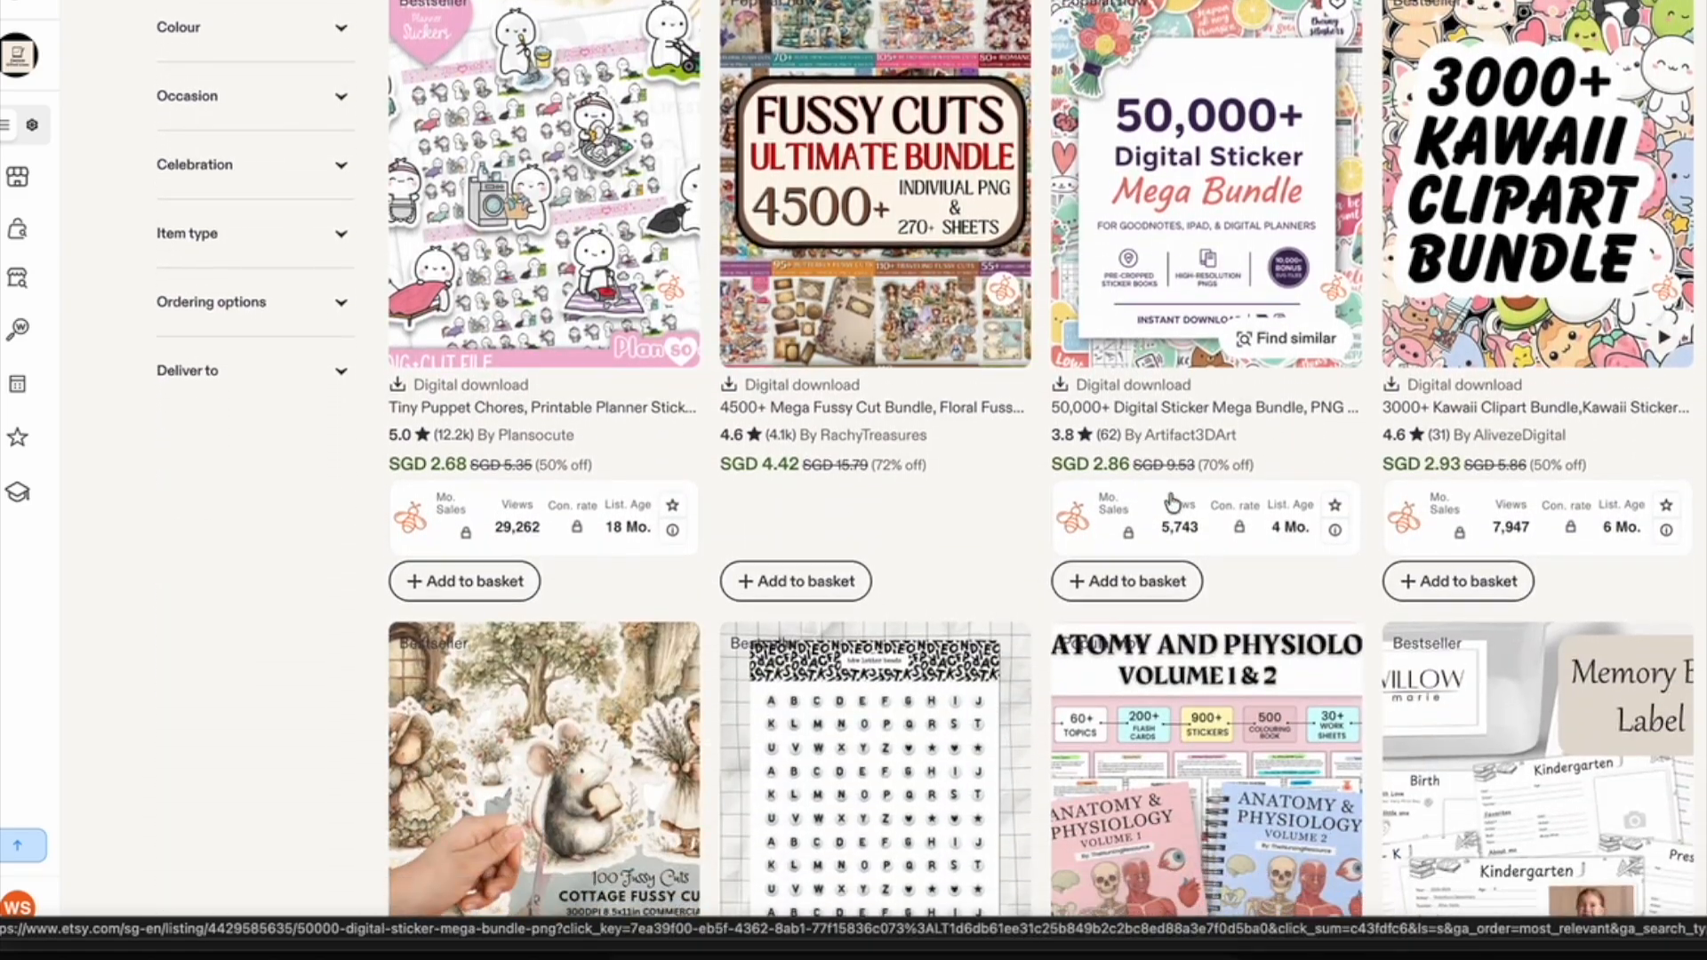
scroll(1055, 589, "down", 12)
scroll(1056, 590, "down", 2)
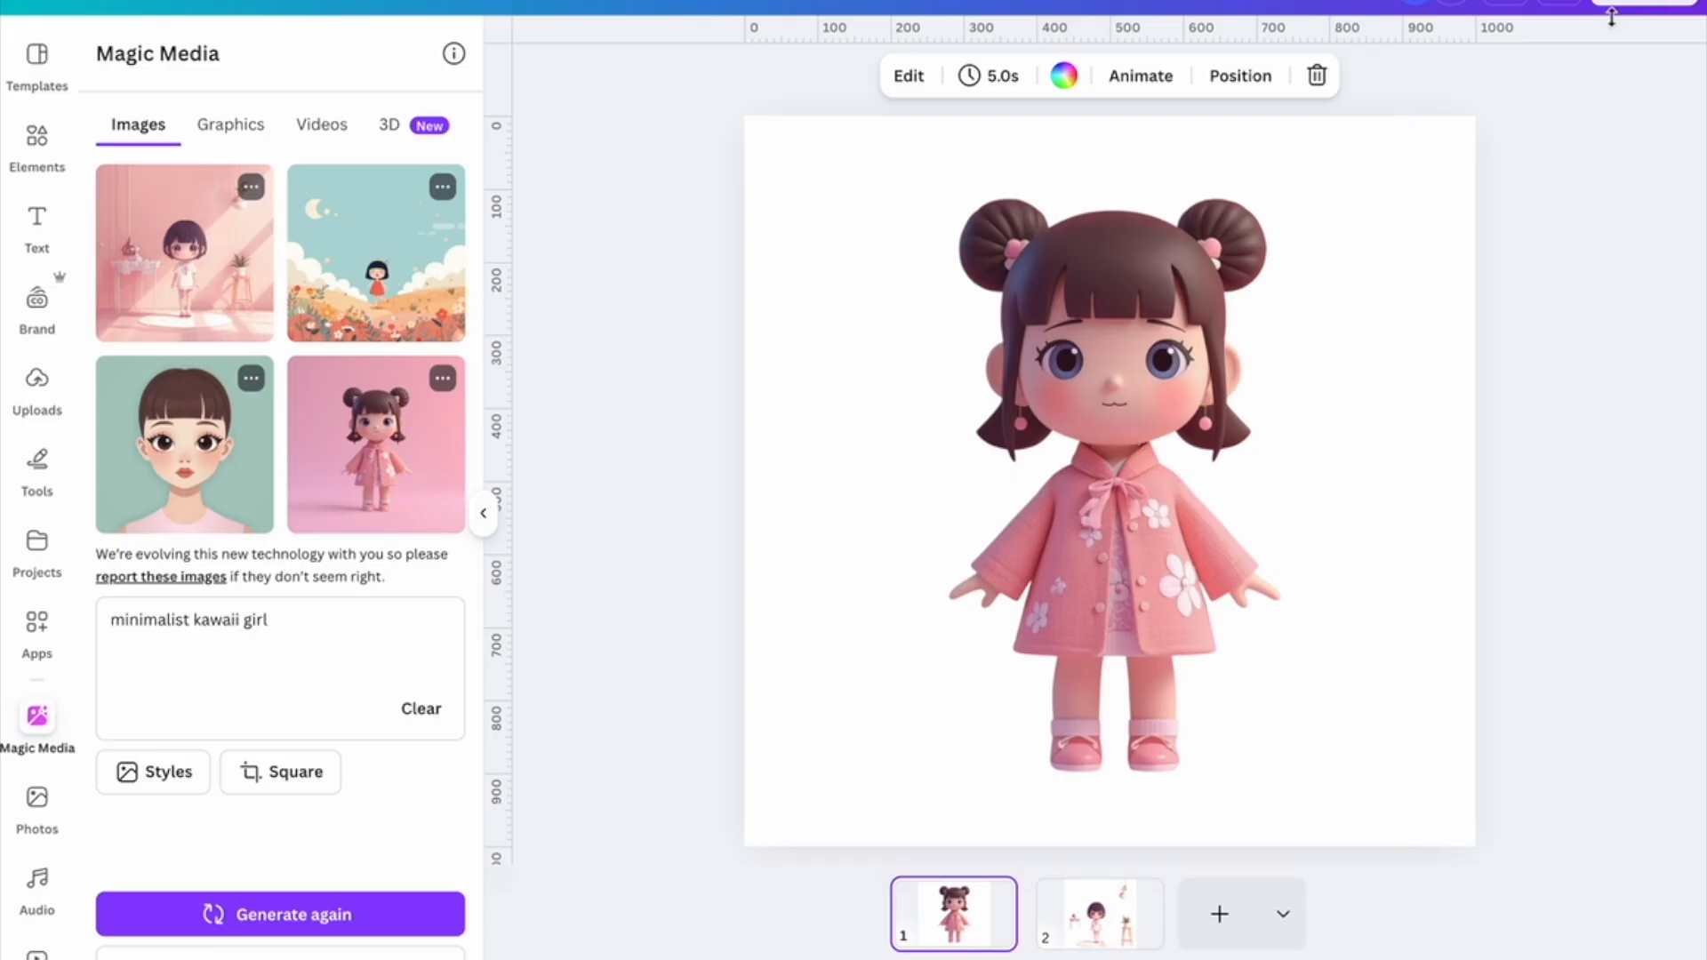
Try to download only the current page as a PNG with a transparent background.
left_click(1643, 6)
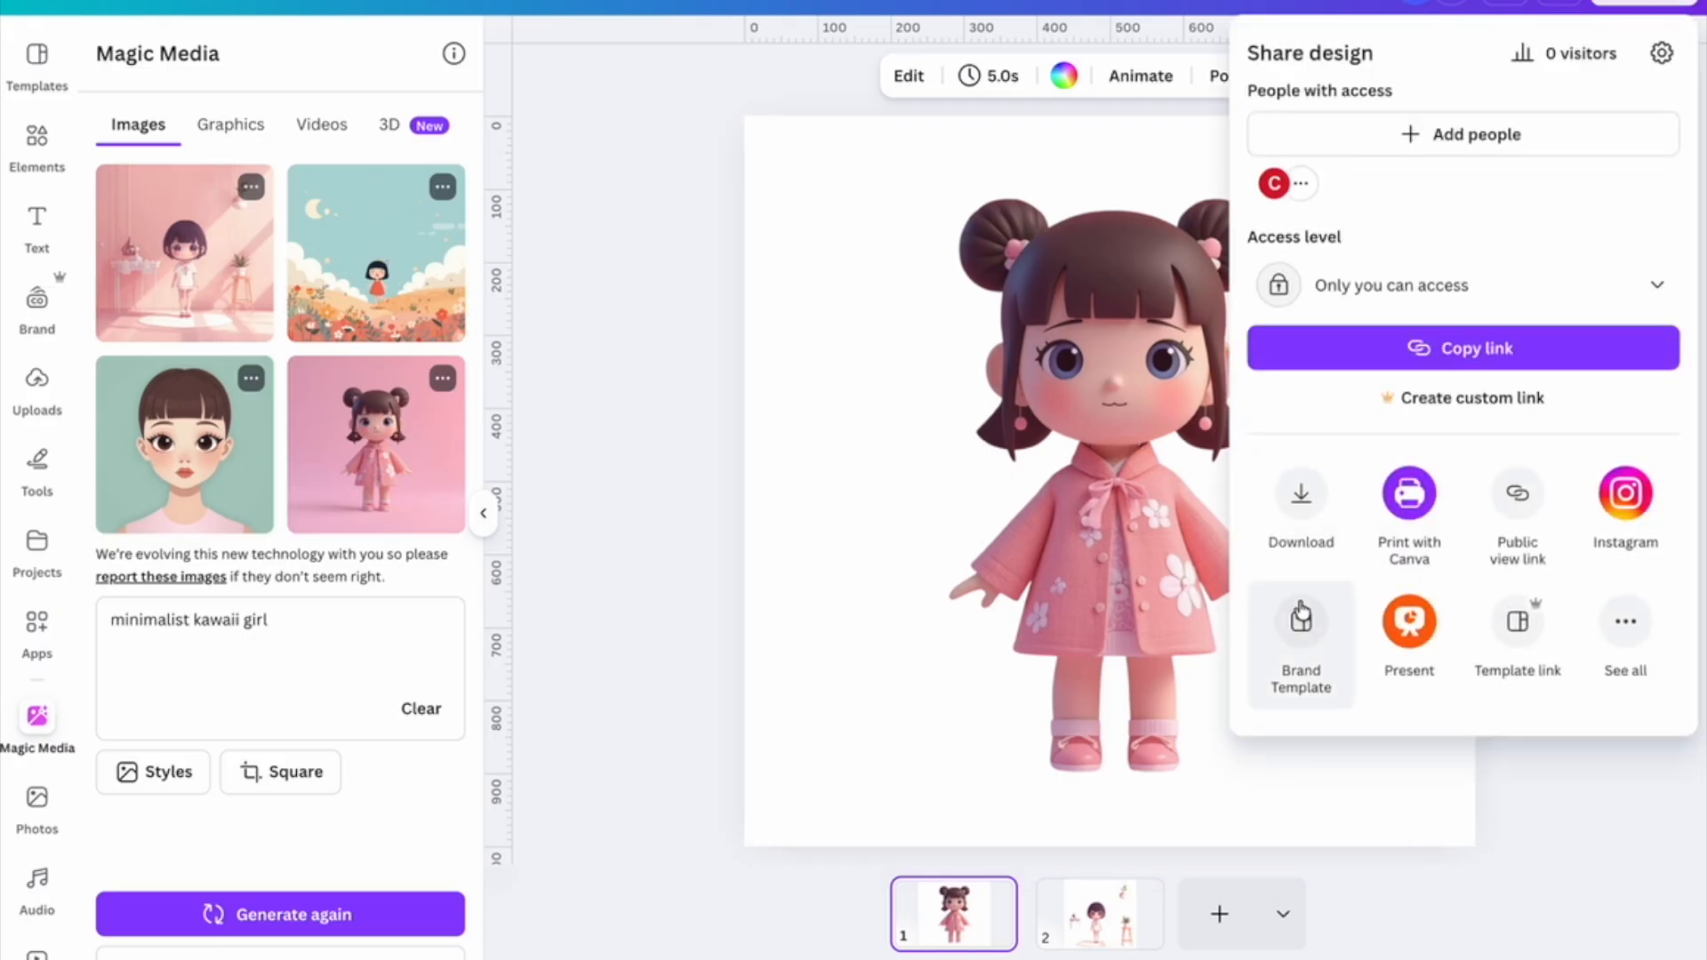
left_click(1301, 492)
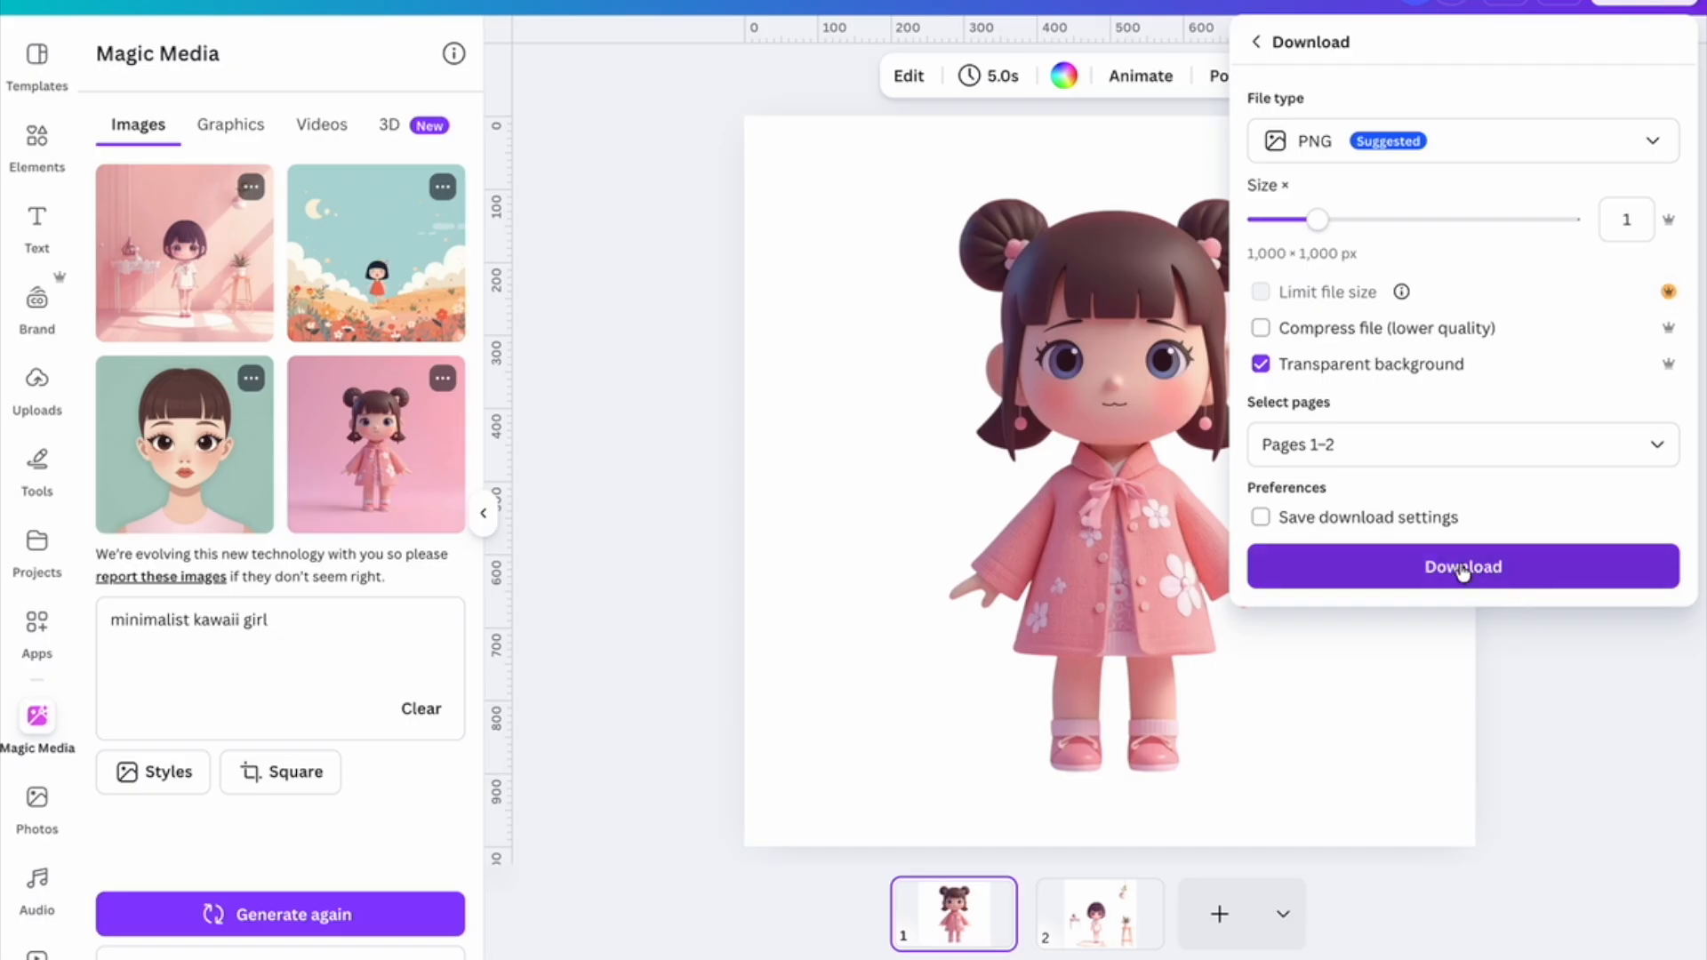
left_click(1492, 446)
left_click(1429, 557)
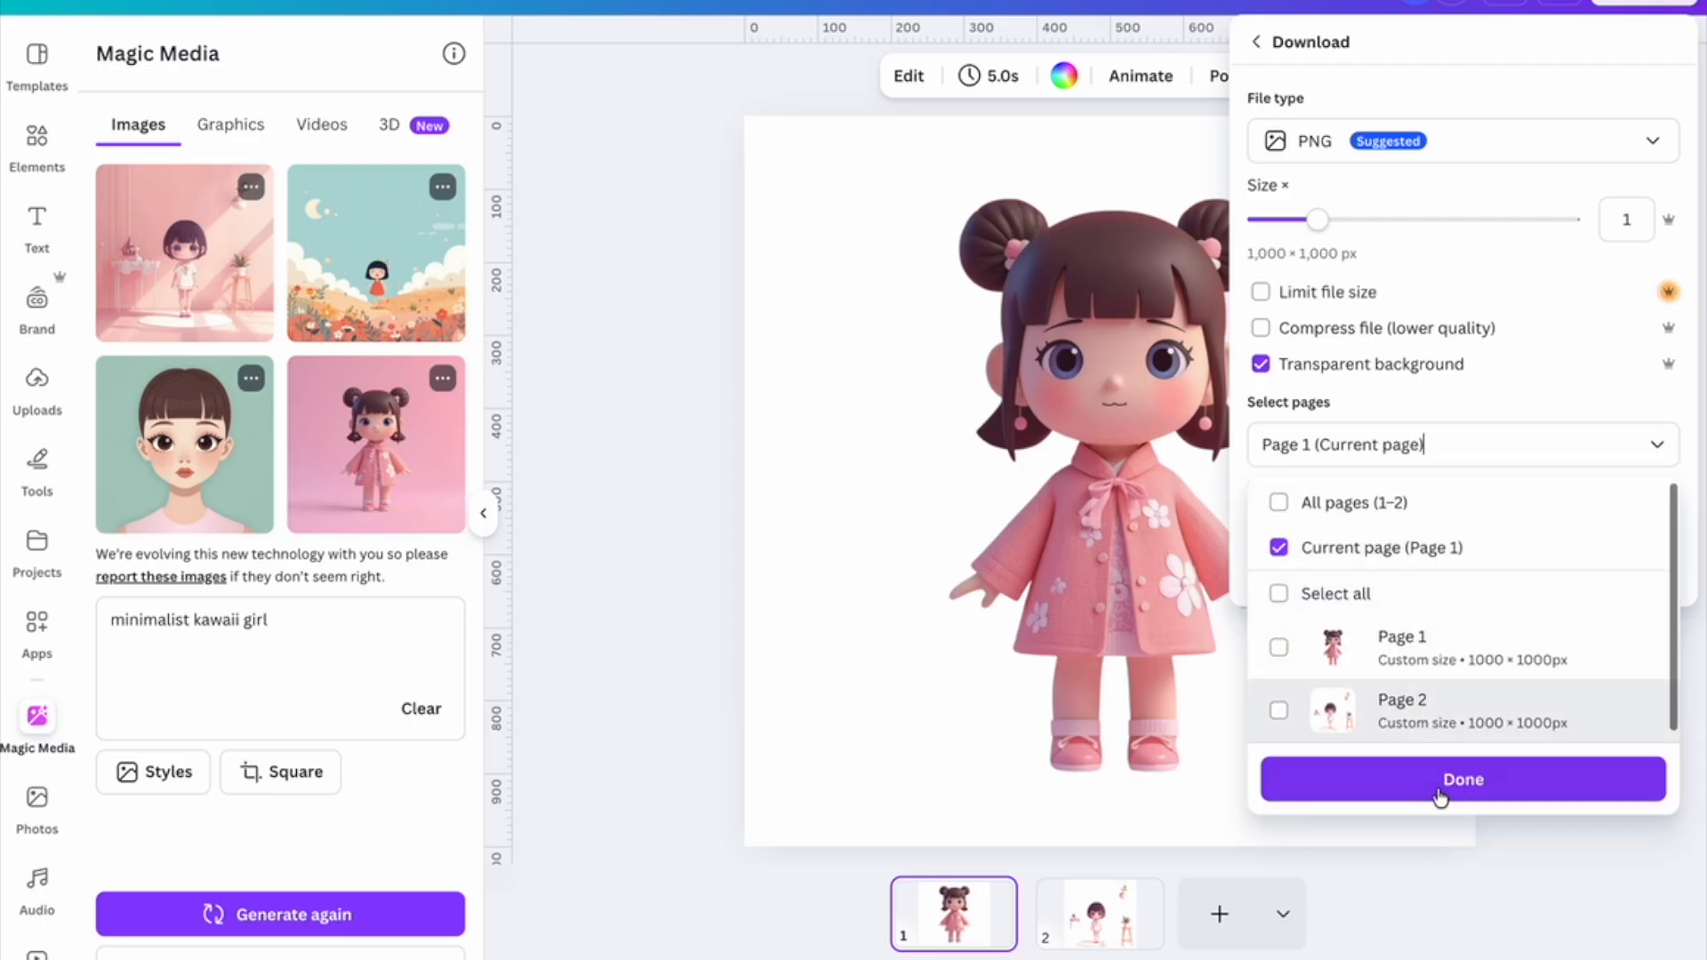
left_click(1440, 779)
left_click(1464, 567)
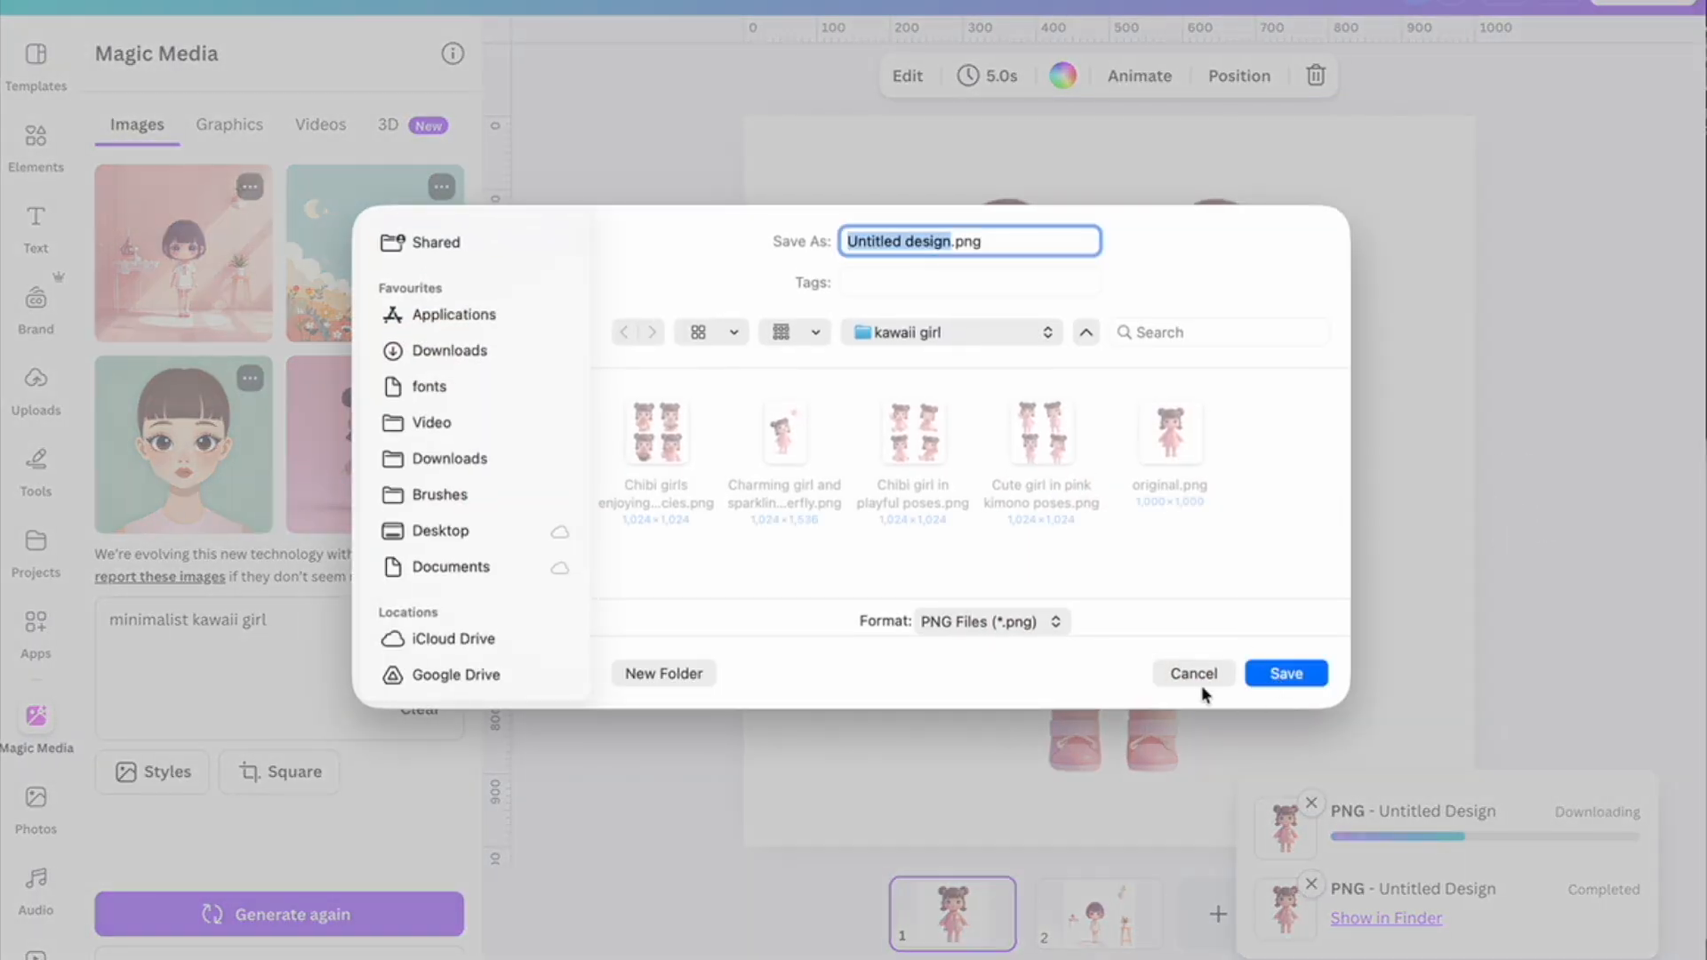
left_click(1196, 676)
left_click(1597, 517)
Switch to the ChatGPT conversation and view the sharing options for the image of the same girl in different poses.
mouse_move(758, 957)
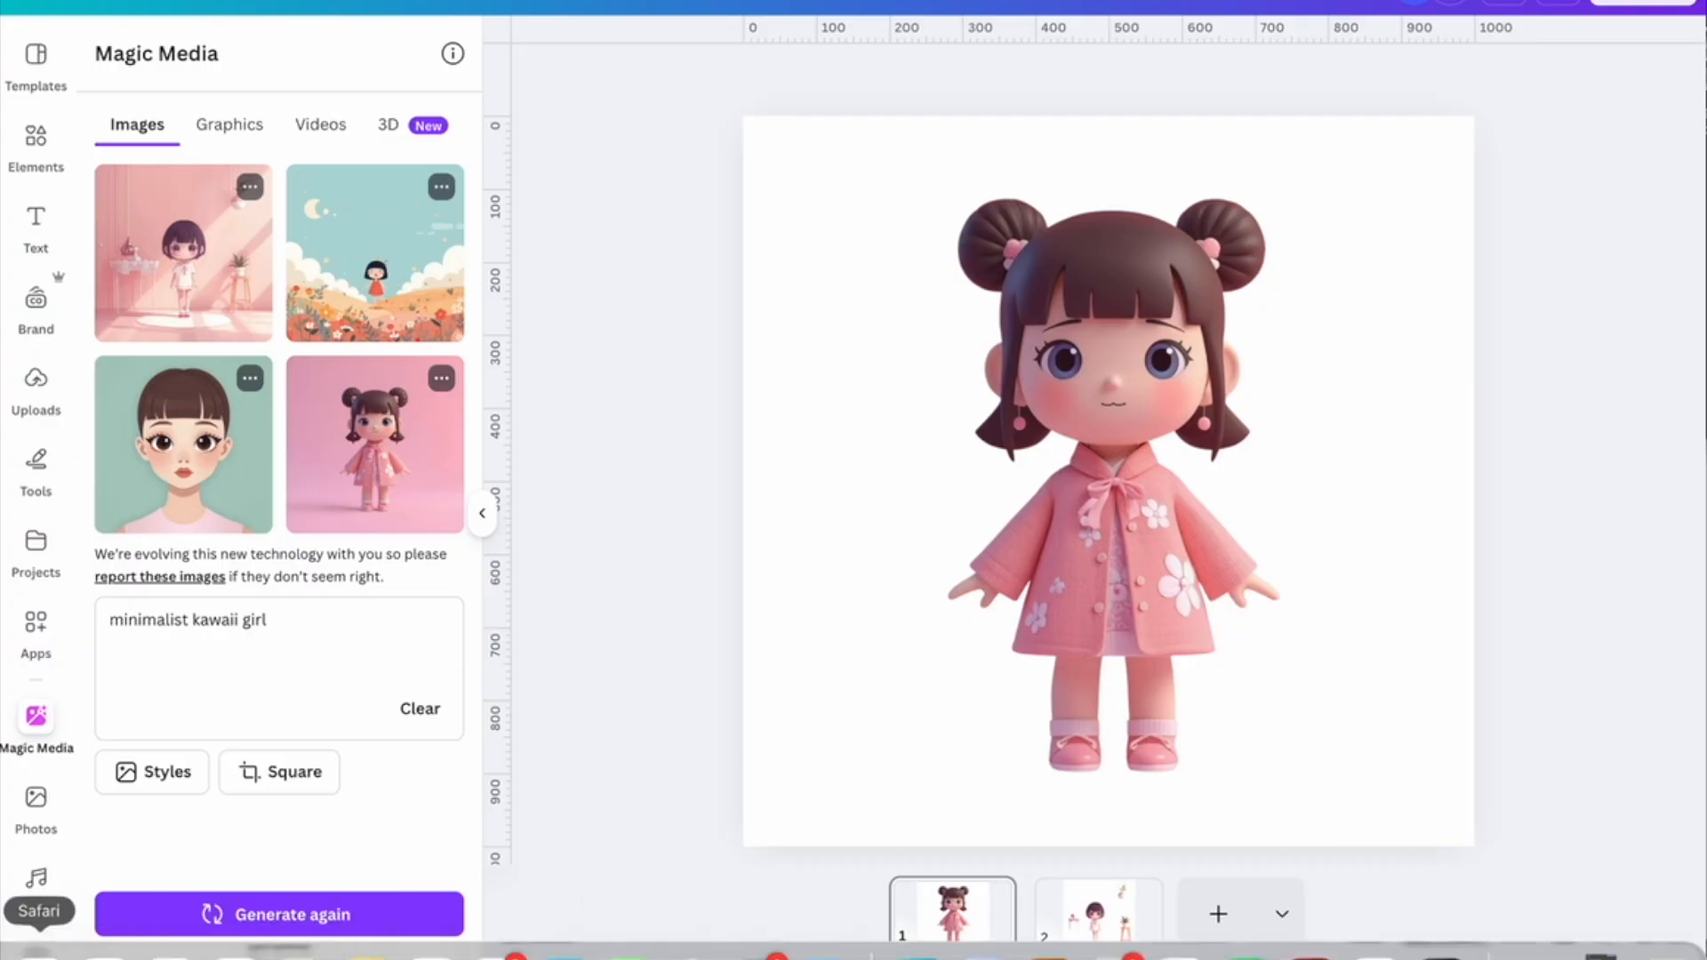
left_click(1600, 958)
scroll(1207, 166, "up", 10)
scroll(1368, 187, "down", 1)
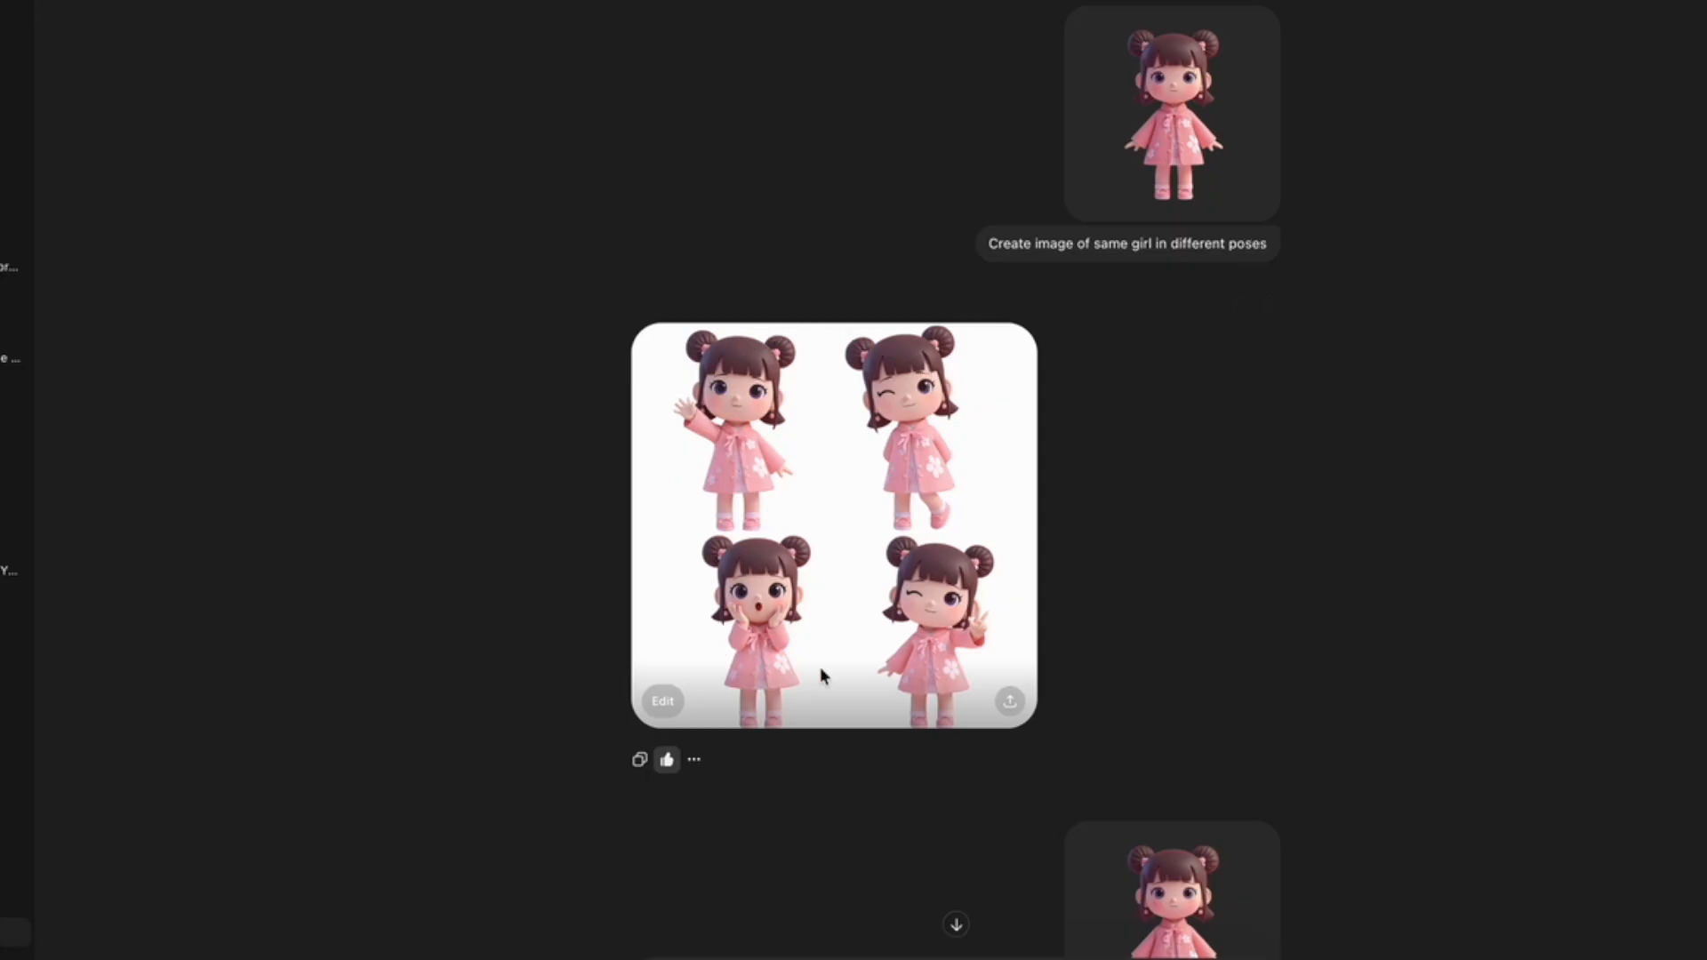
scroll(999, 678, "down", 2)
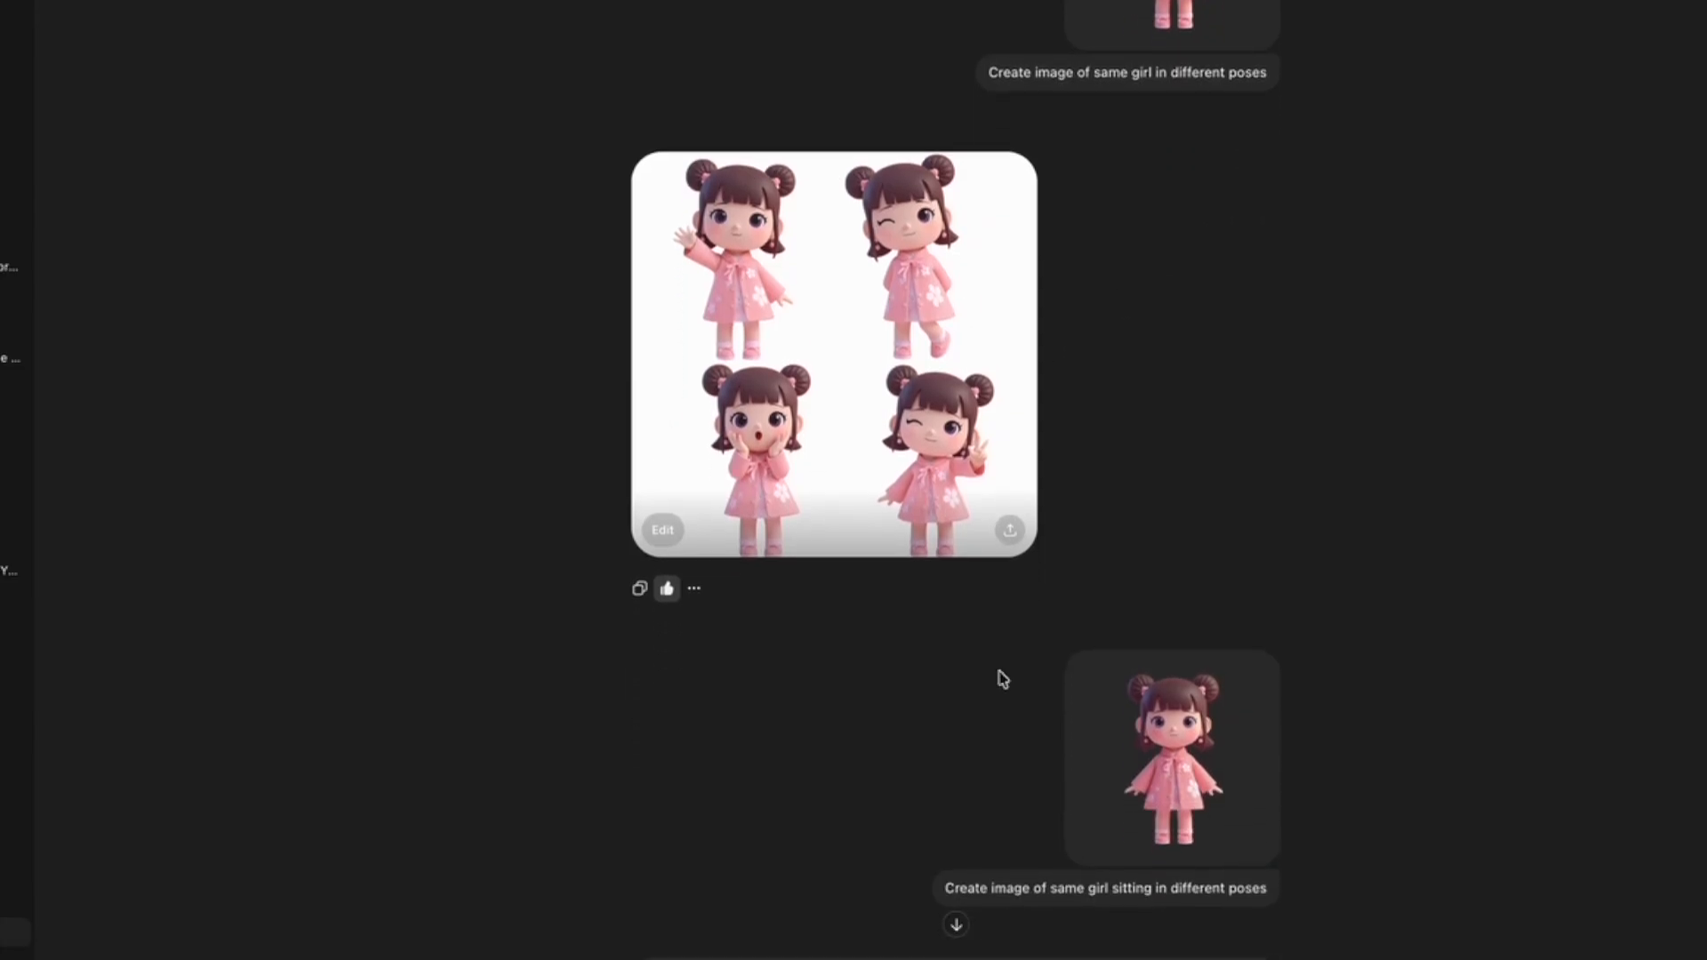
left_click(1009, 532)
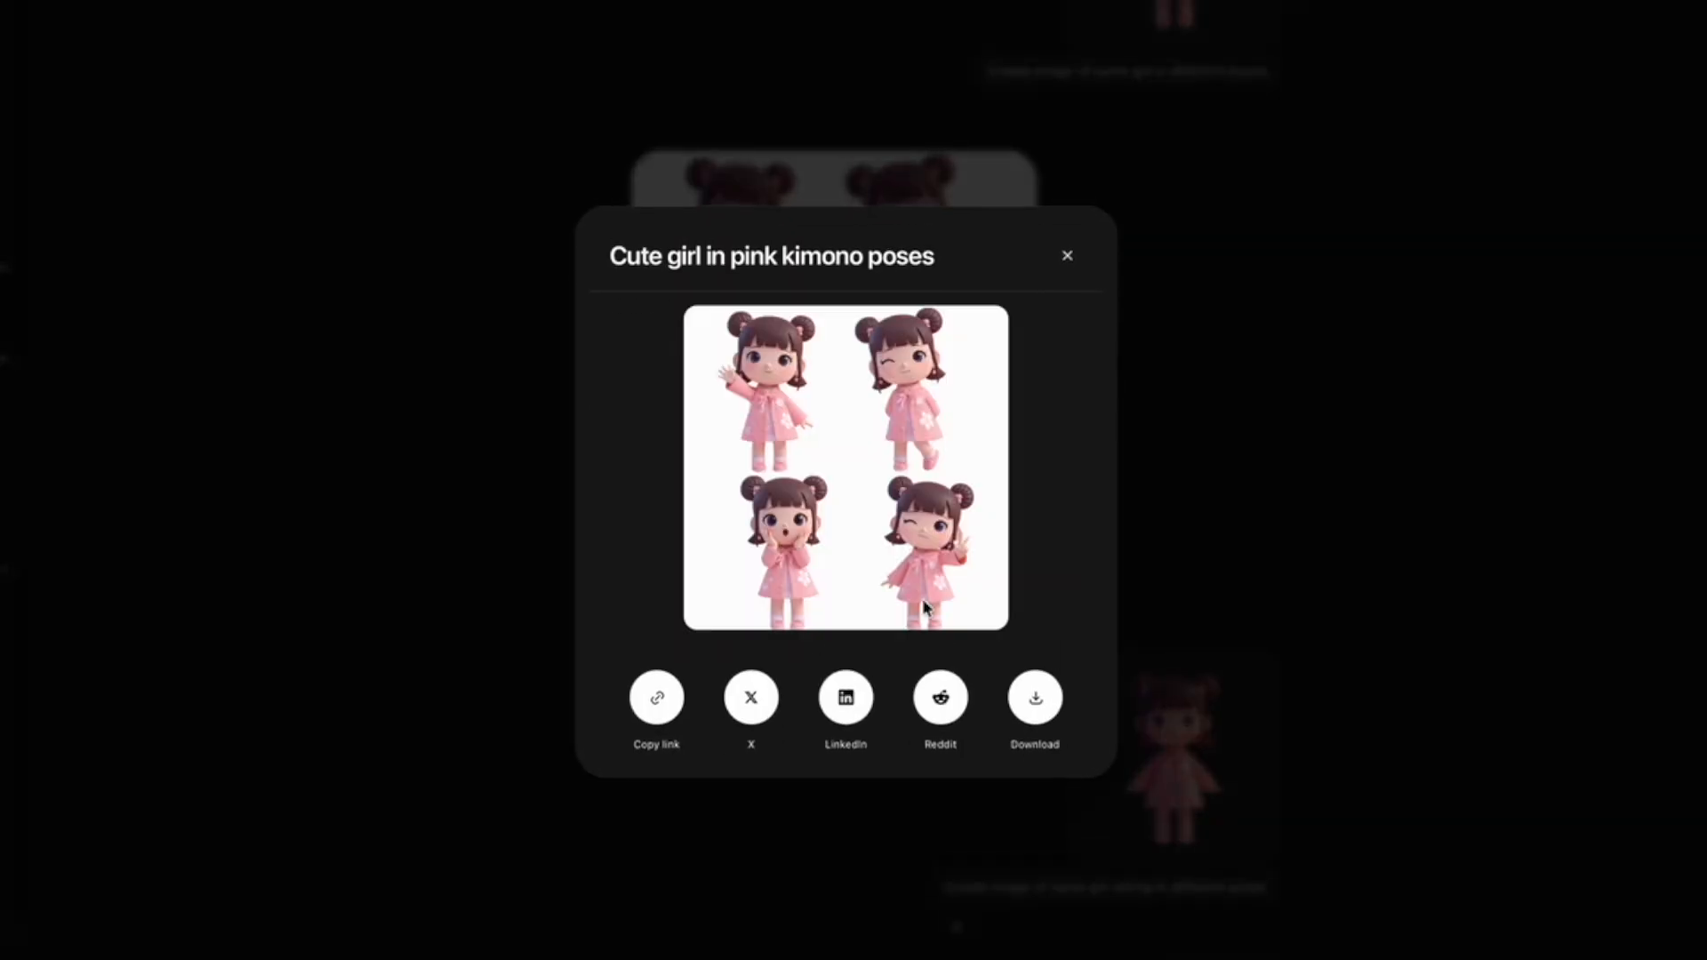
left_click(1211, 631)
Review the prompts and images of the girl in different poses, sitting, looking at something flying and eating Korean food.
scroll(1334, 637, "down", 2)
scroll(1214, 71, "up", 2)
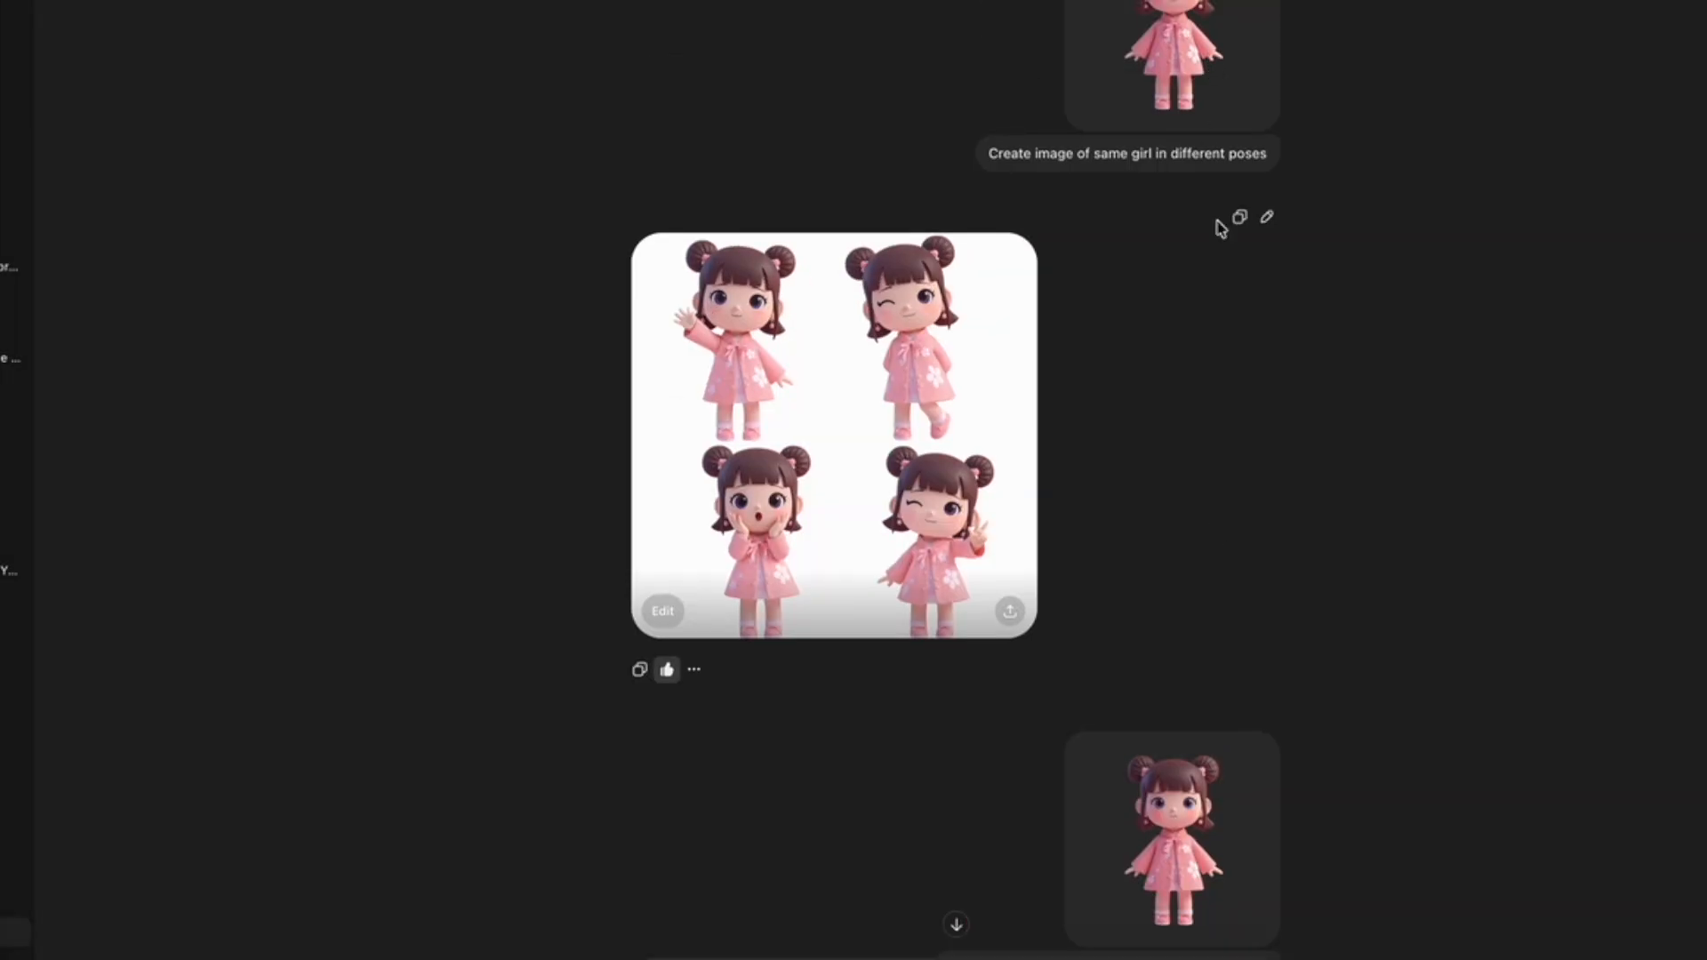
scroll(1379, 789, "down", 5)
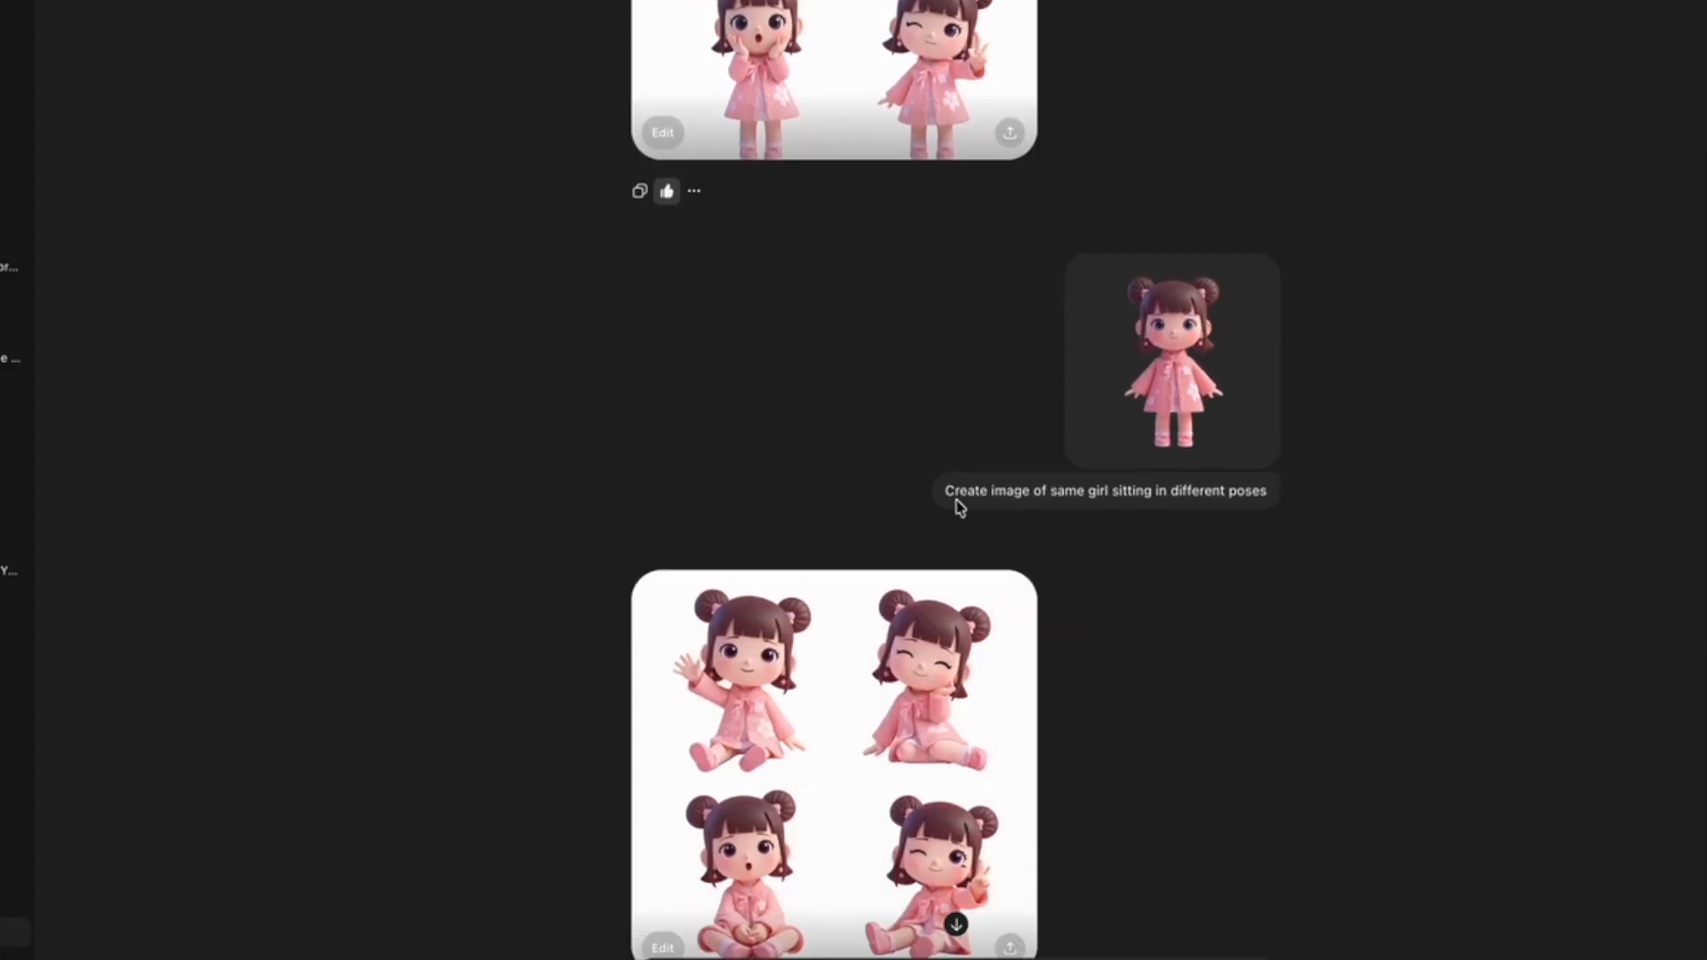
scroll(1220, 539, "down", 2)
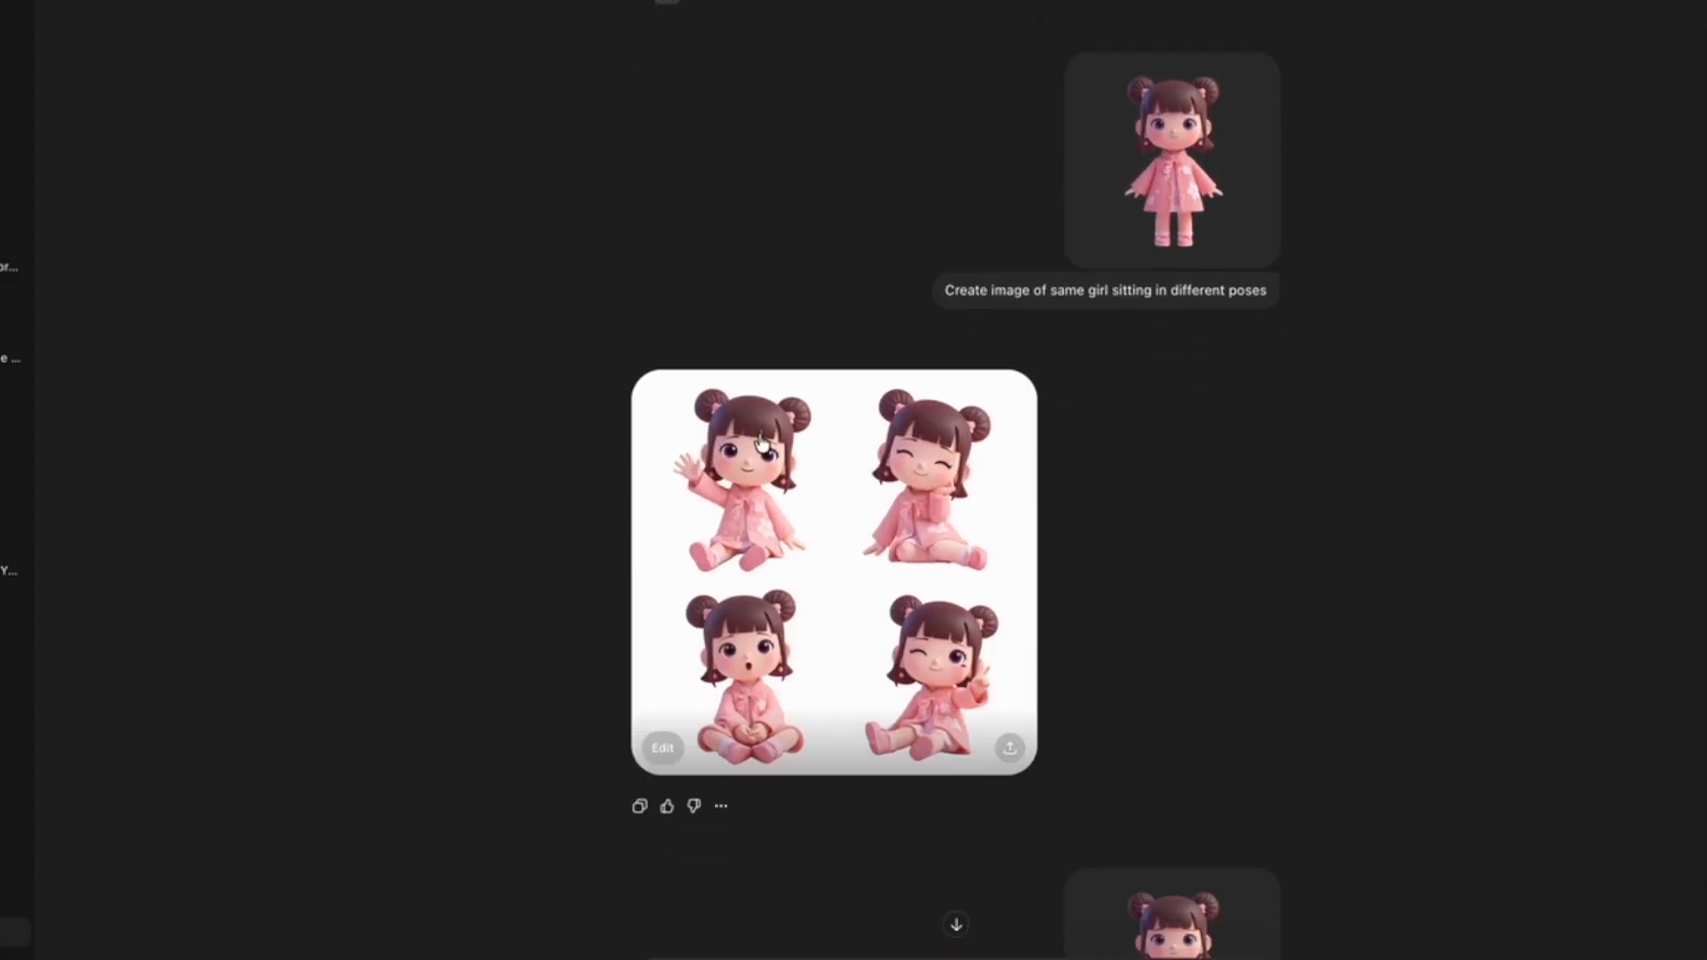
scroll(1399, 619, "down", 6)
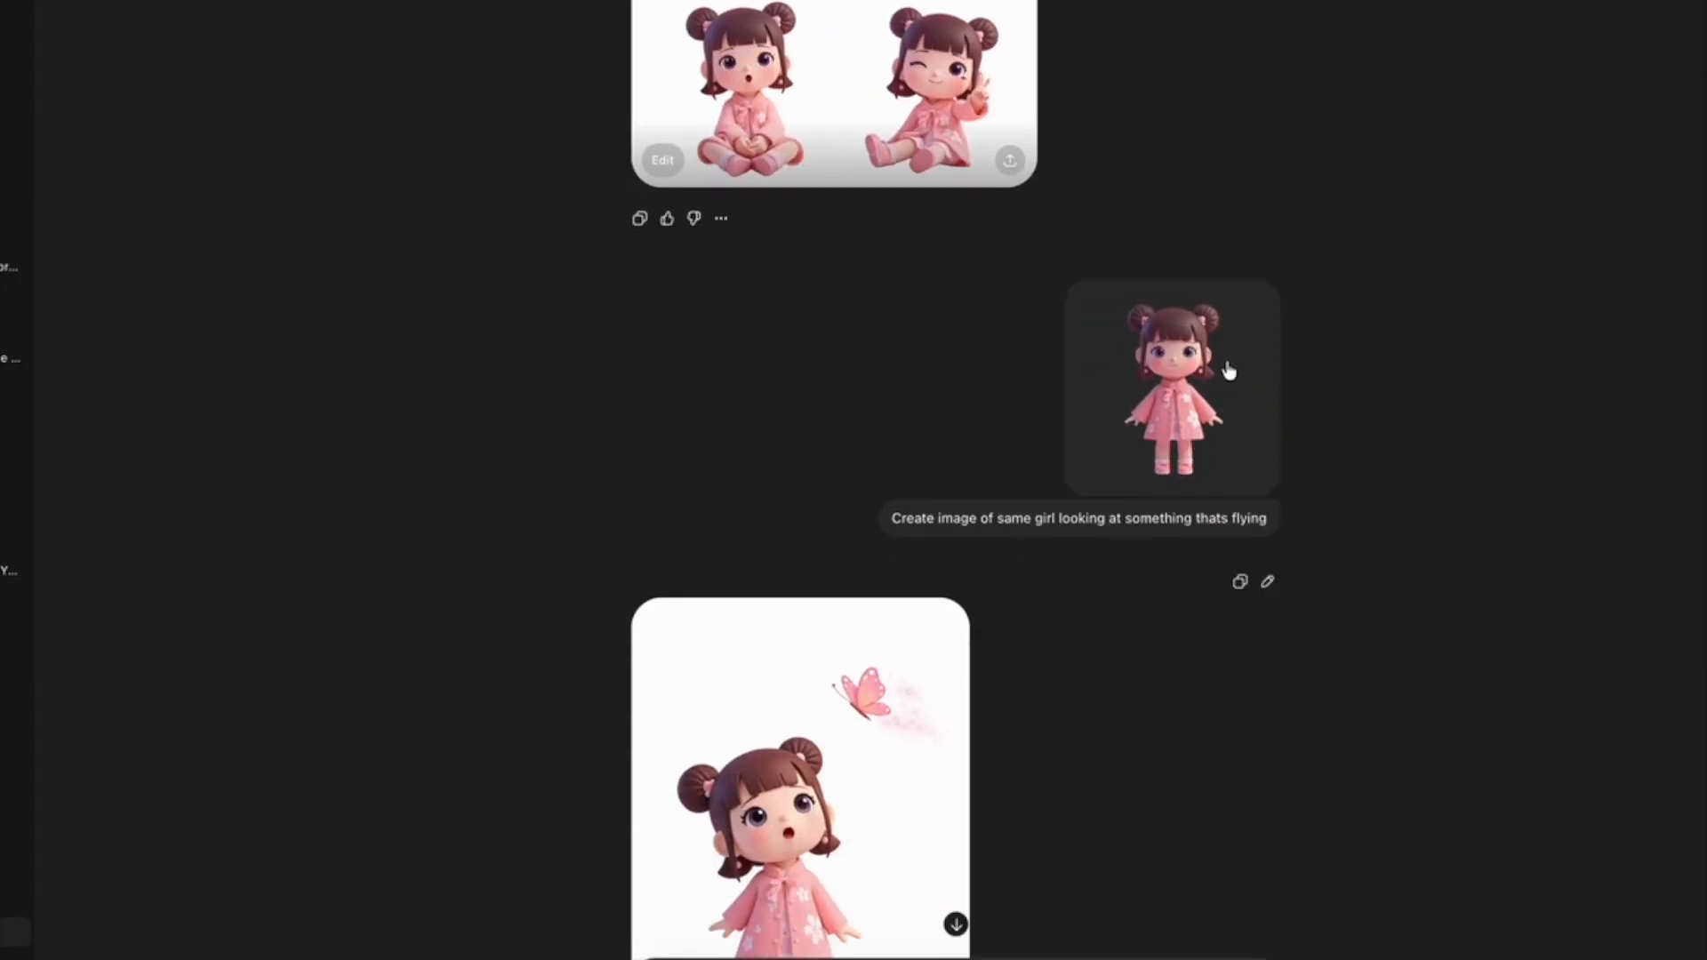
scroll(1337, 472, "down", 2)
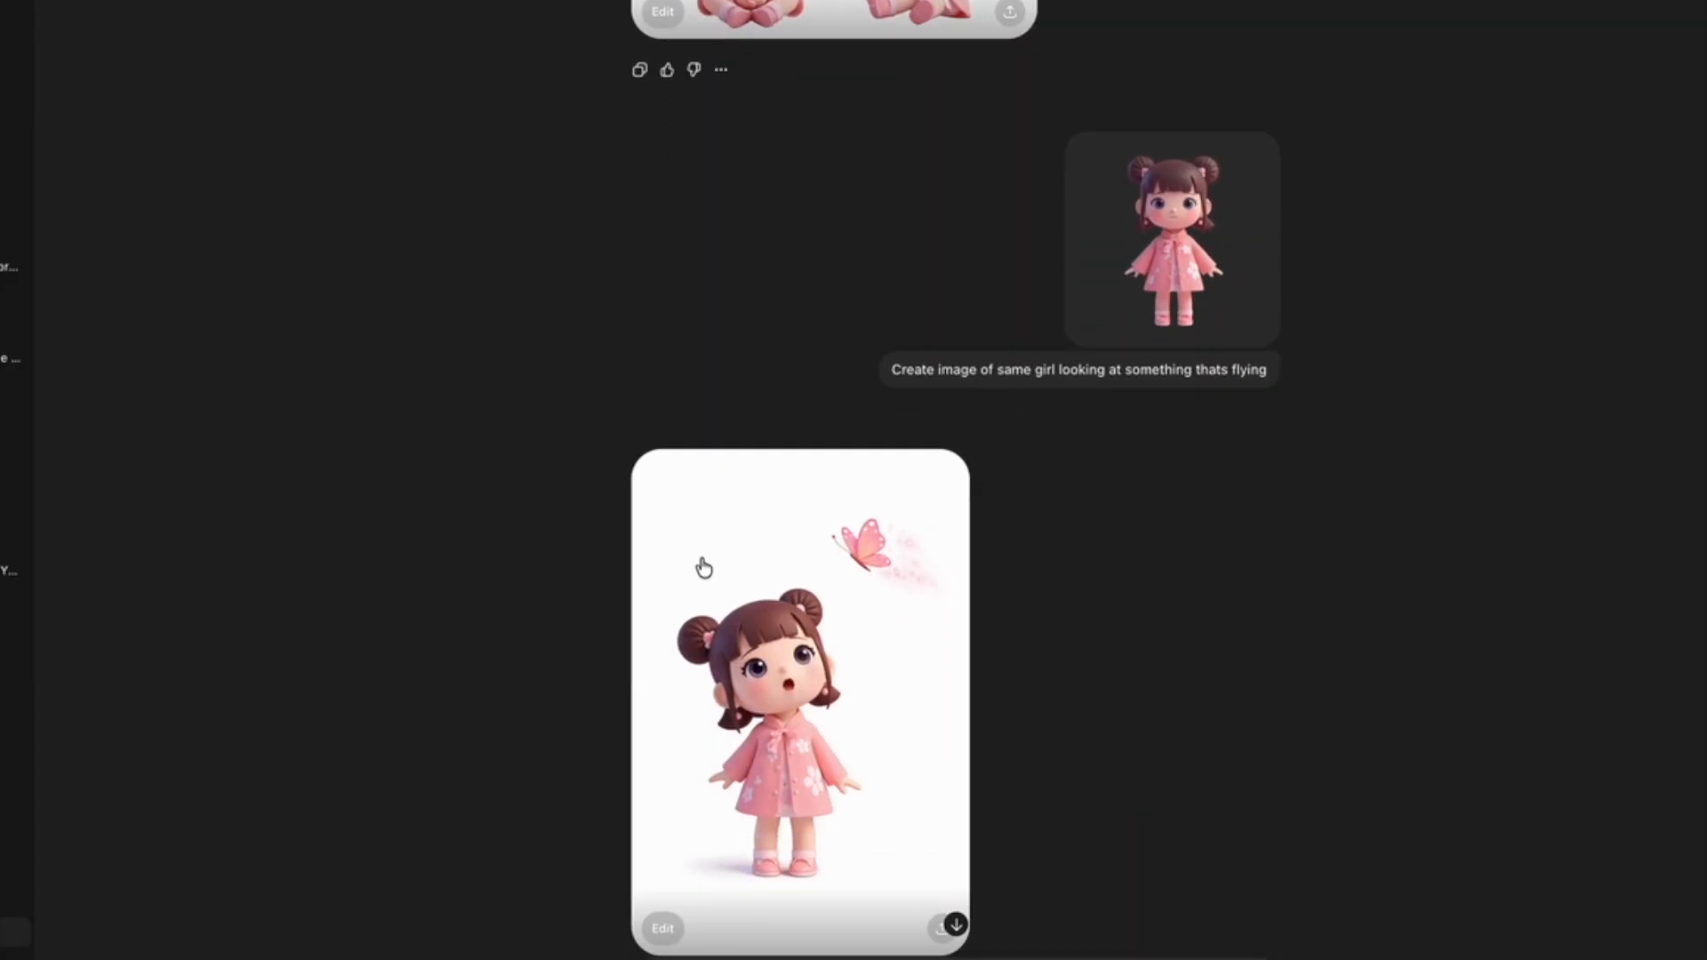
scroll(1338, 748, "down", 9)
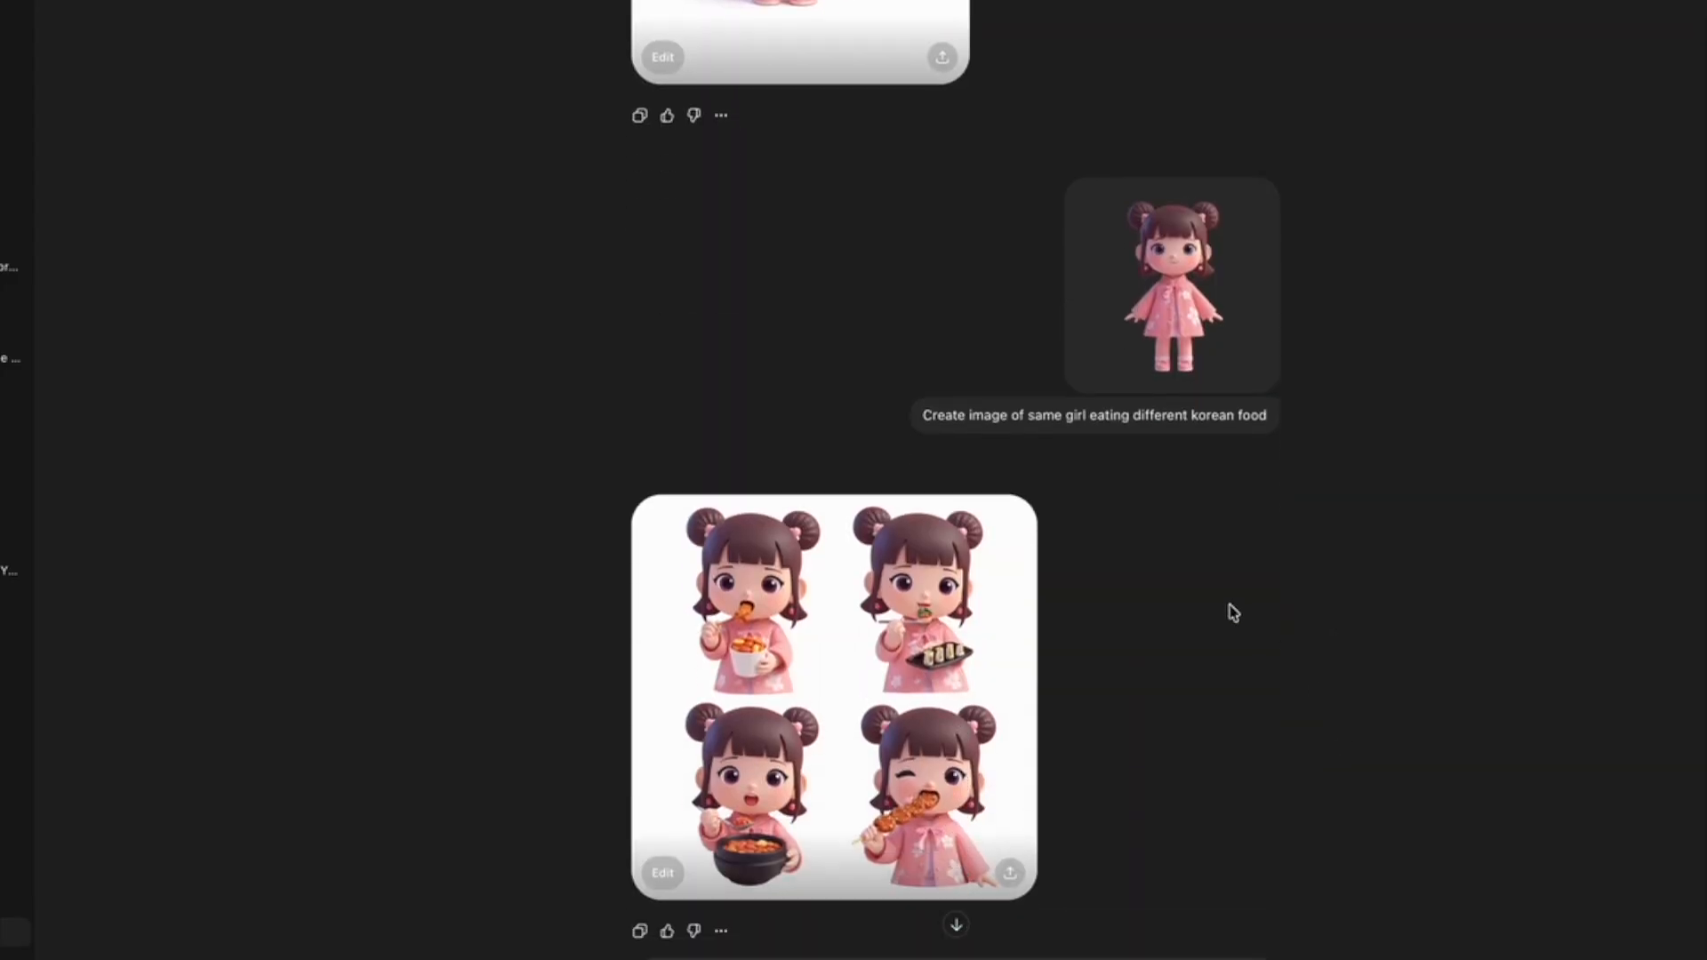
scroll(1387, 622, "down", 2)
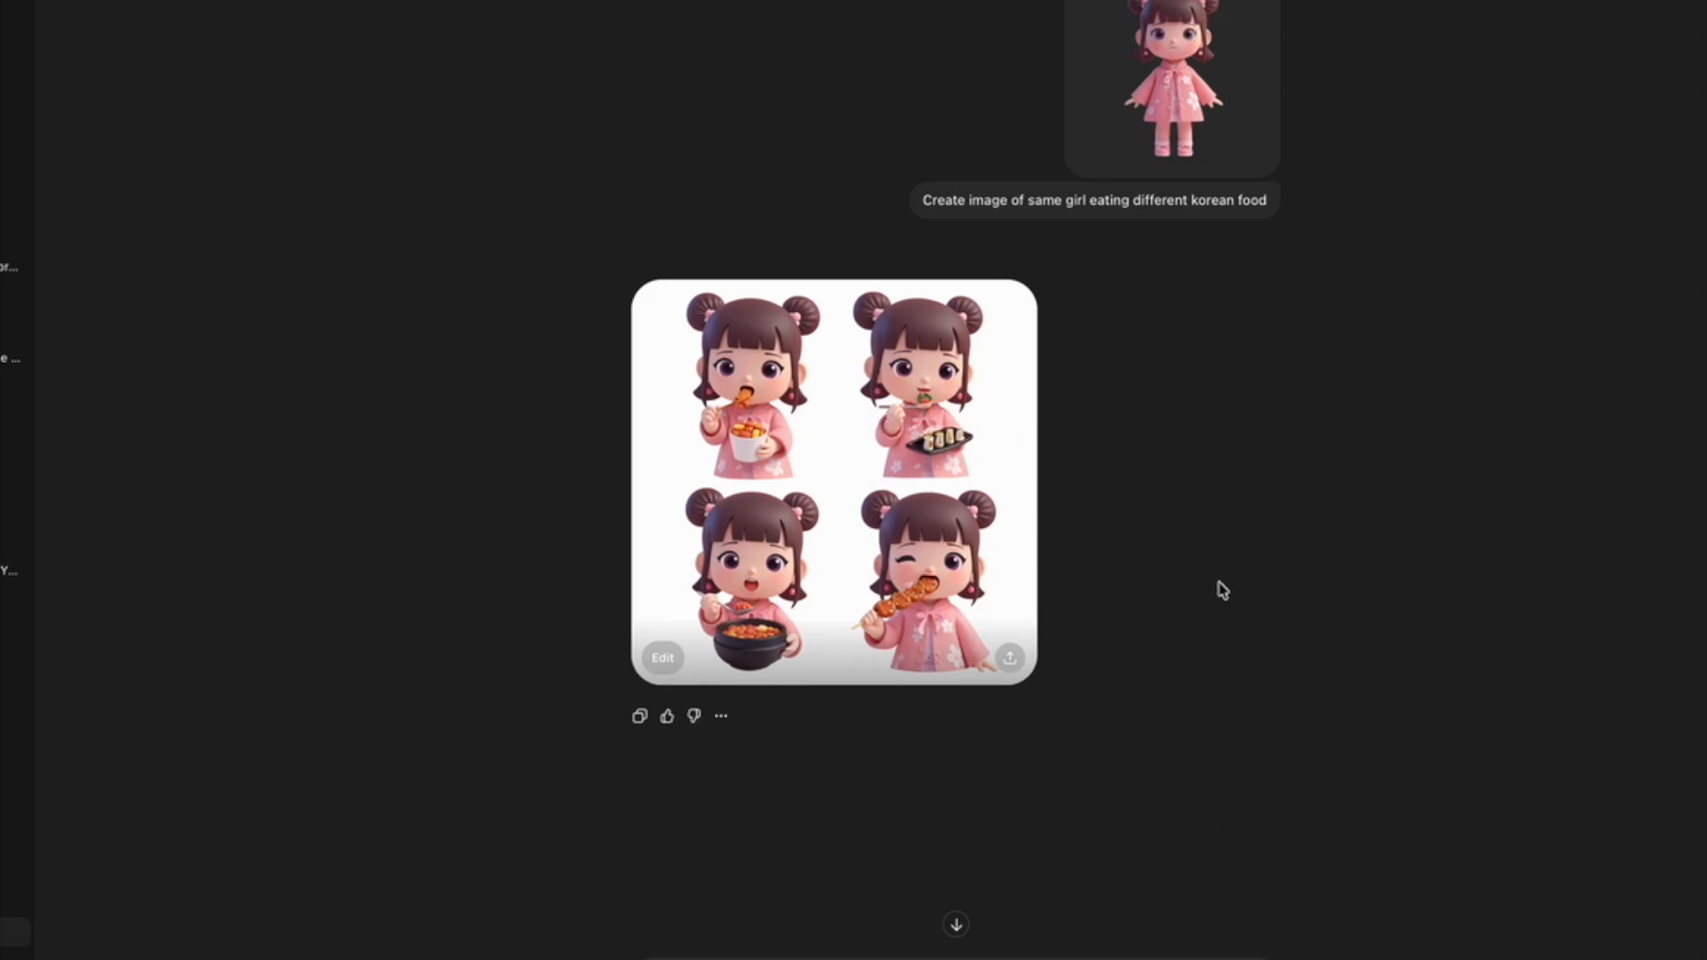
Switch back to Canva and upload the four generated pose images from the "kawaii girl" folder.
mouse_move(1272, 958)
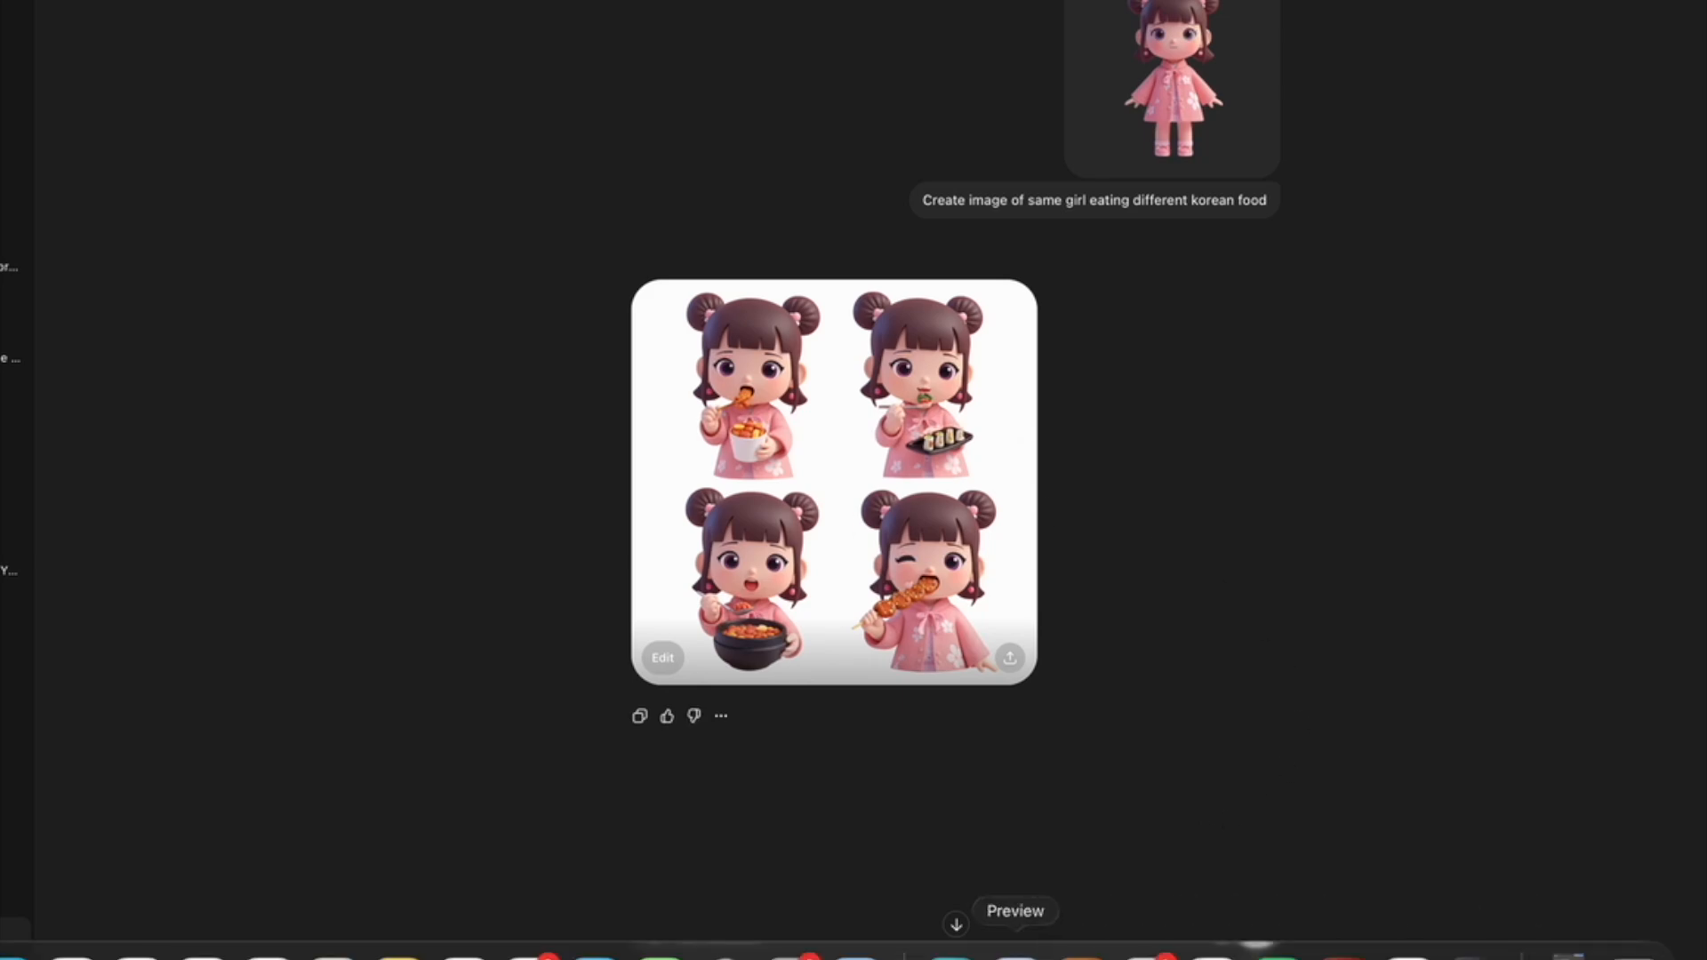
left_click(953, 950)
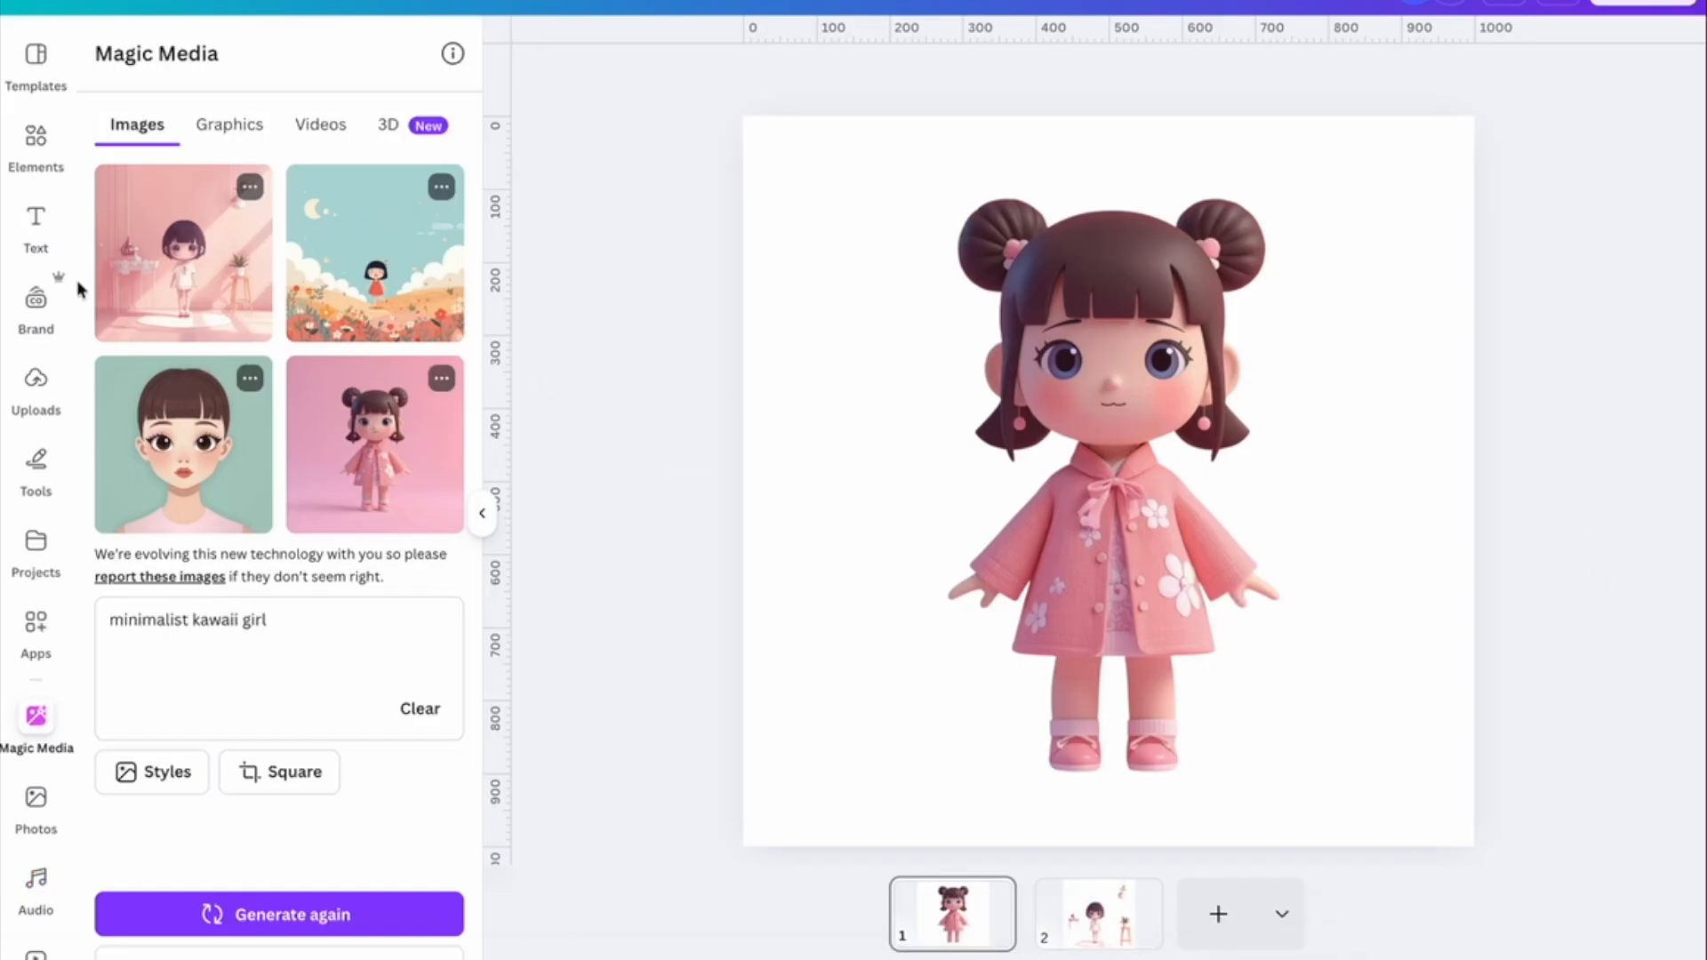
left_click(33, 382)
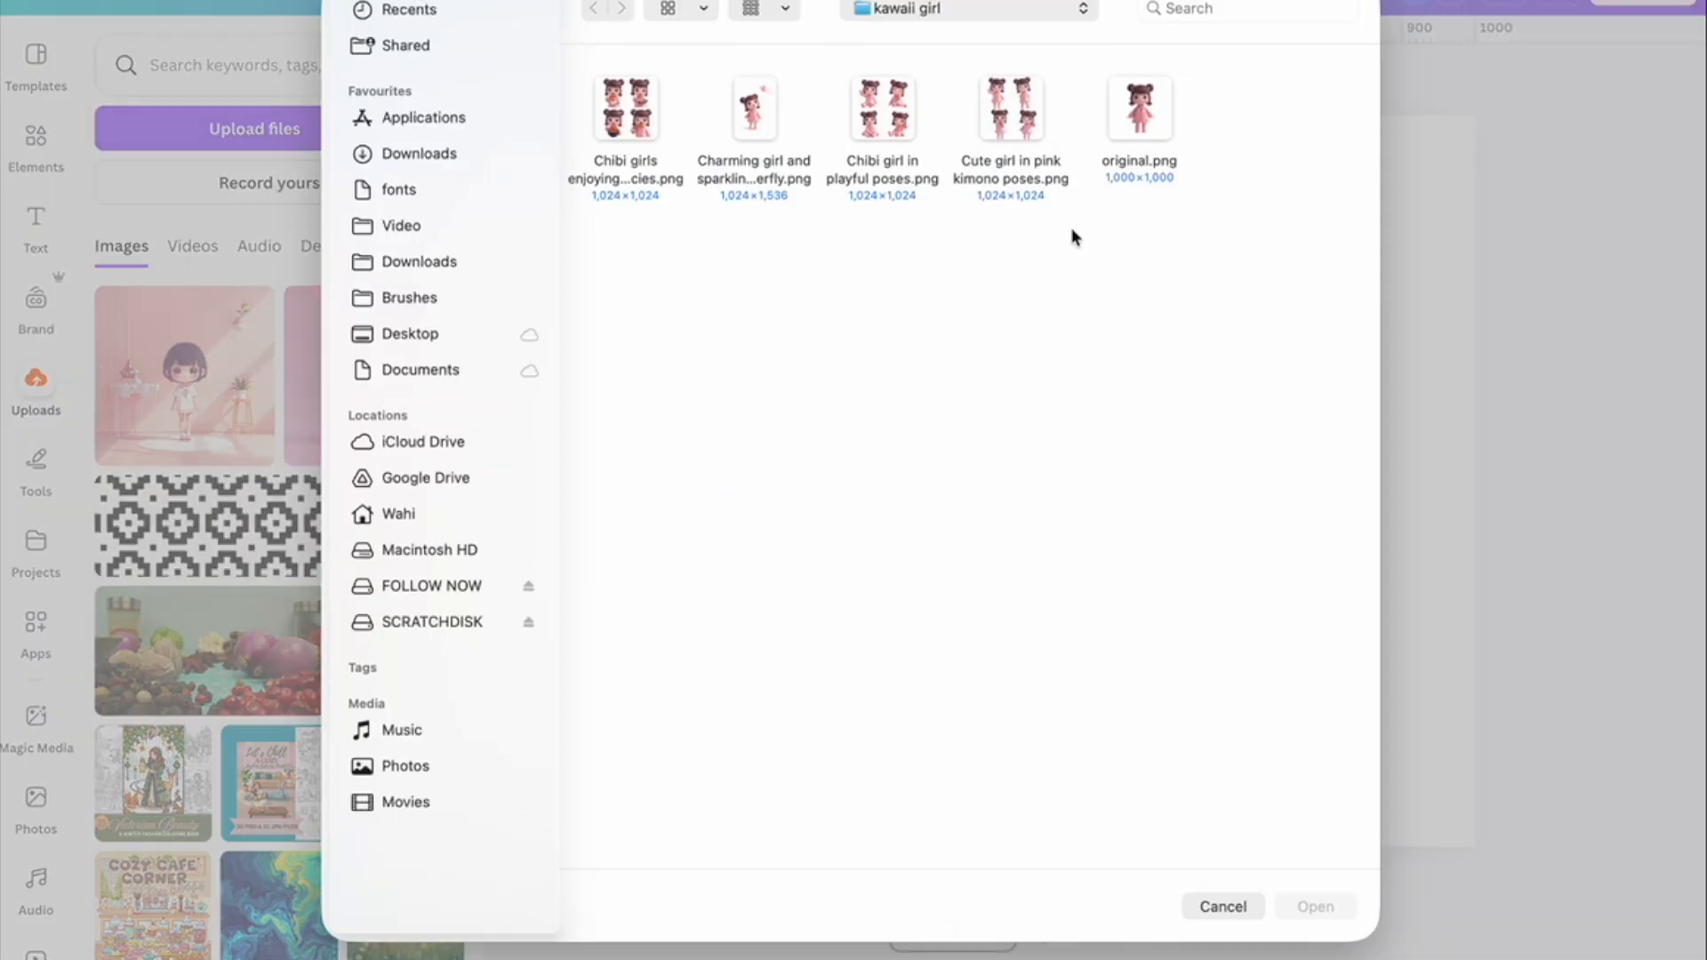
left_click_drag(1053, 258, 591, 69)
left_click(1316, 907)
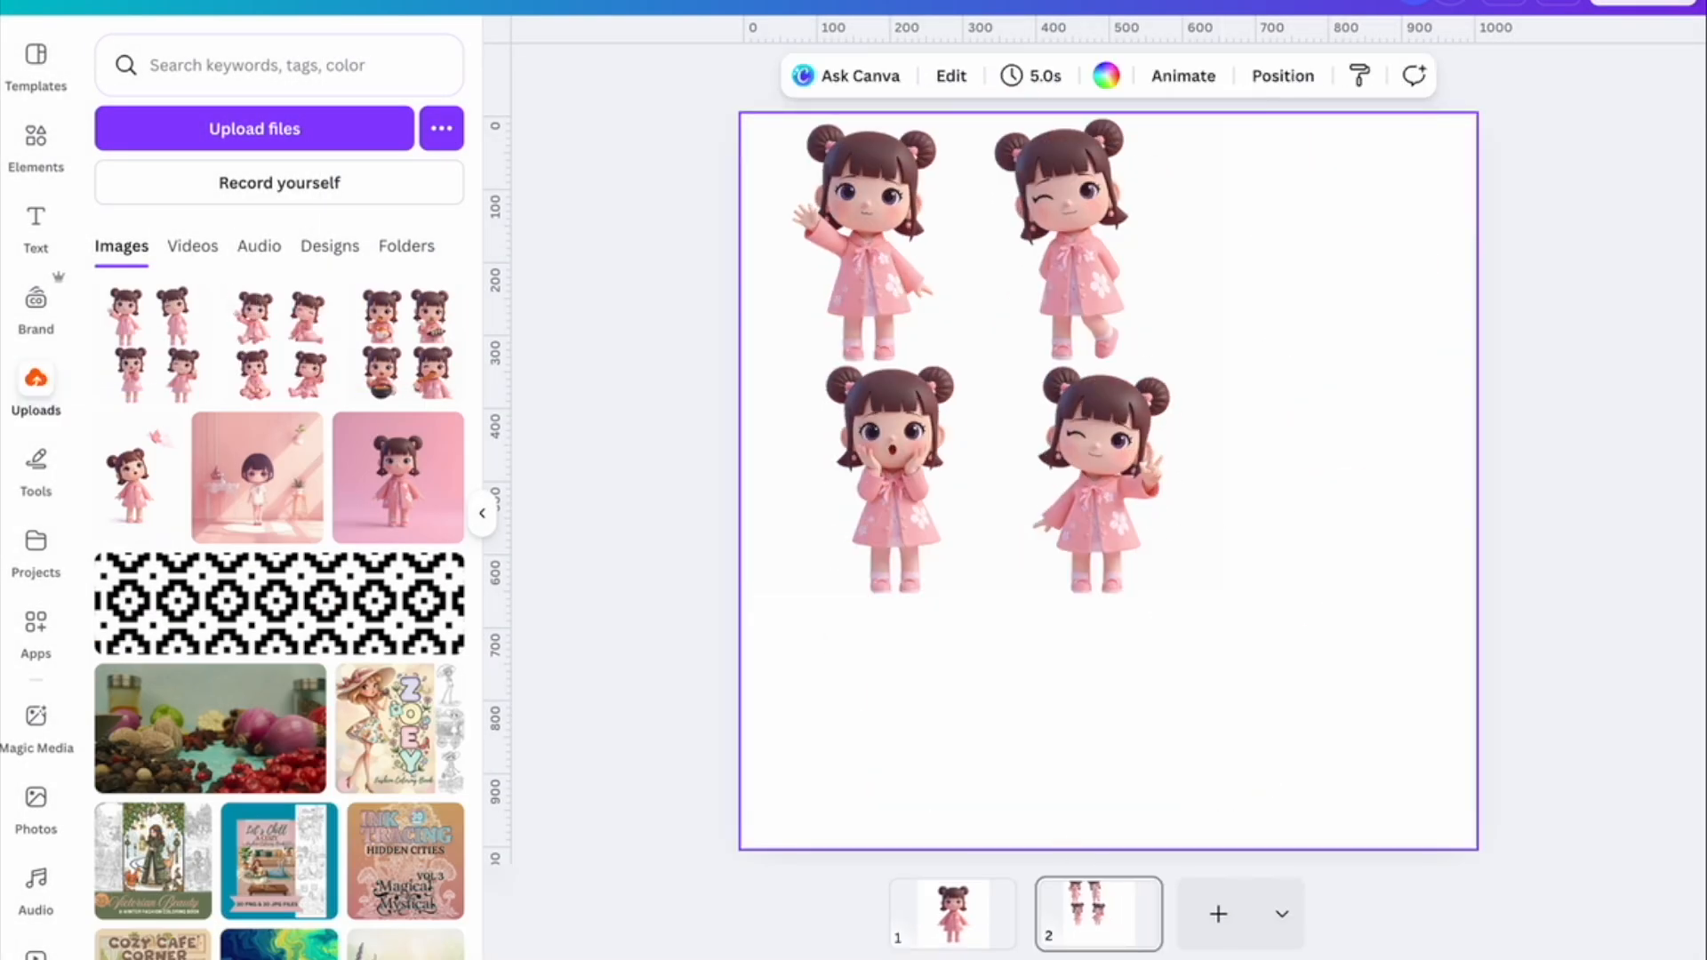
Resize this design to the saved custom size of 8.625 × 11.25 in.
left_click(130, 1)
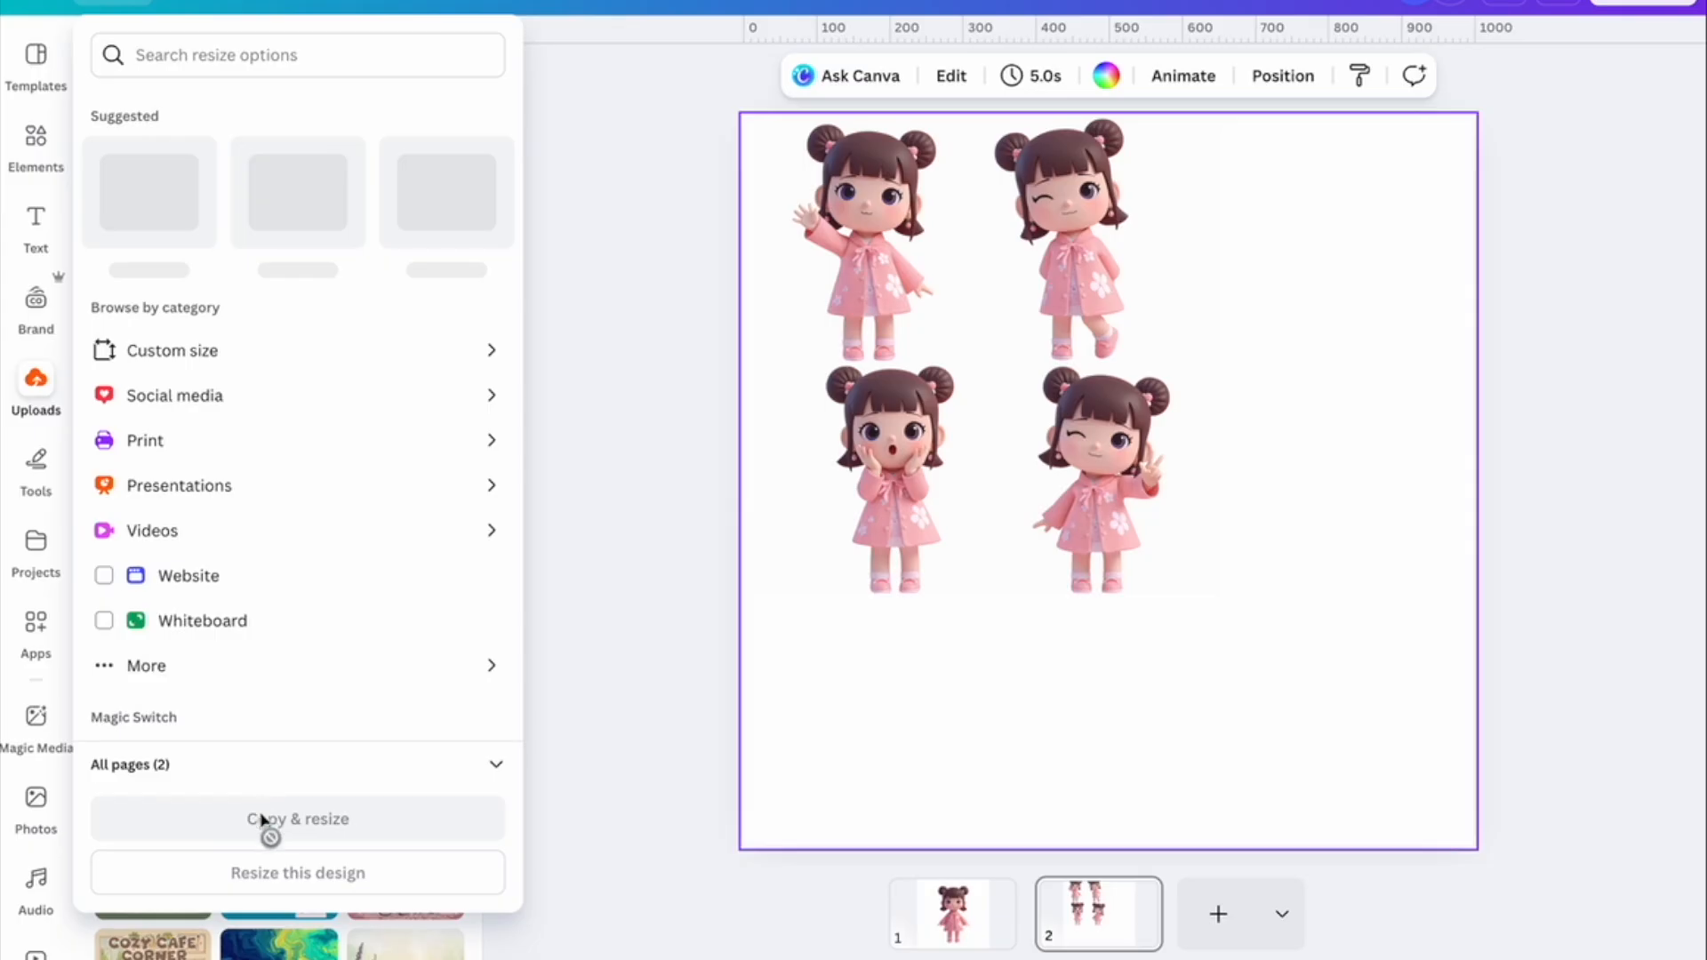
left_click(158, 385)
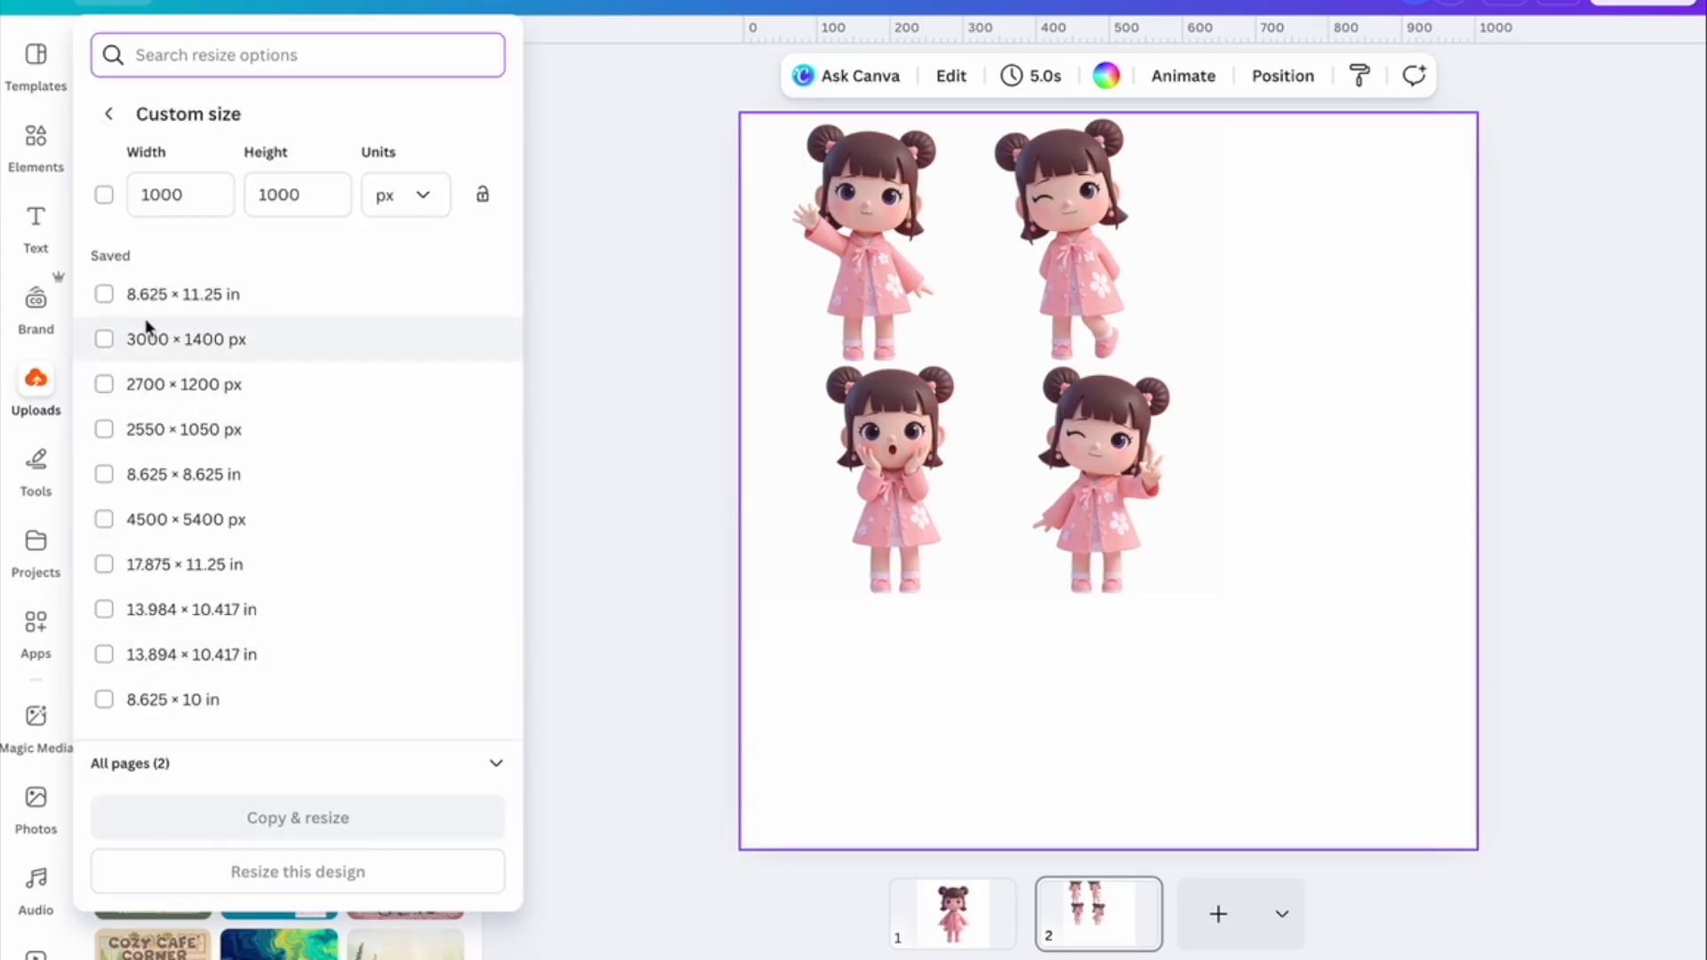
left_click(104, 295)
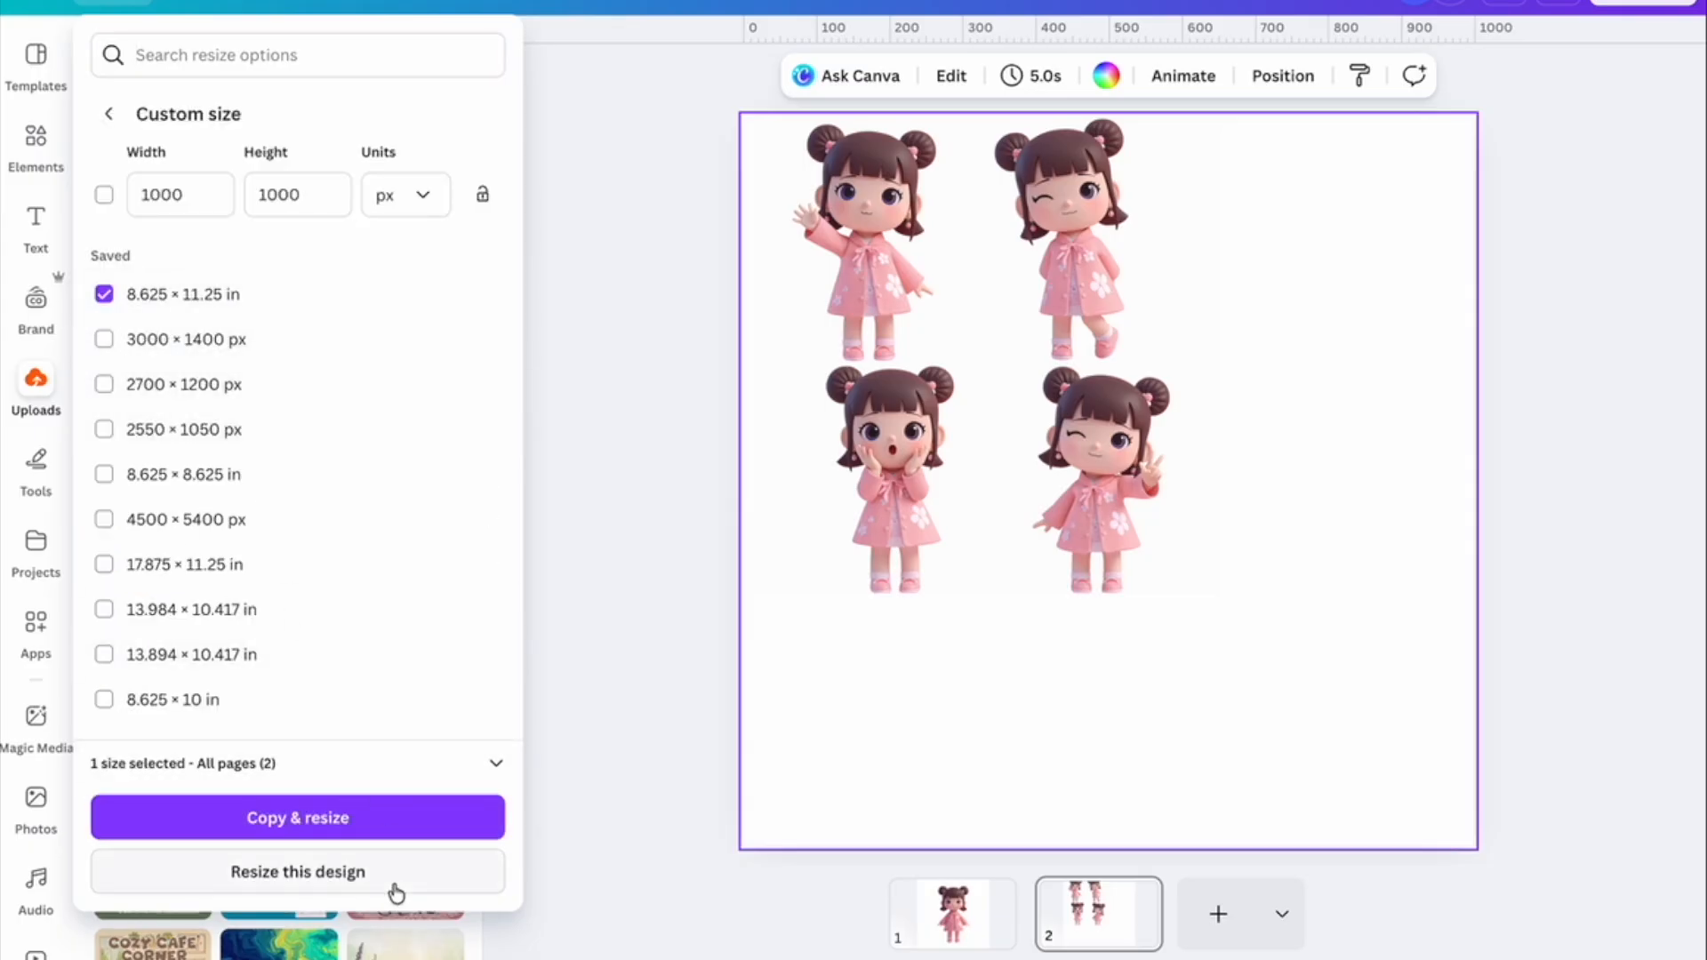
left_click(318, 874)
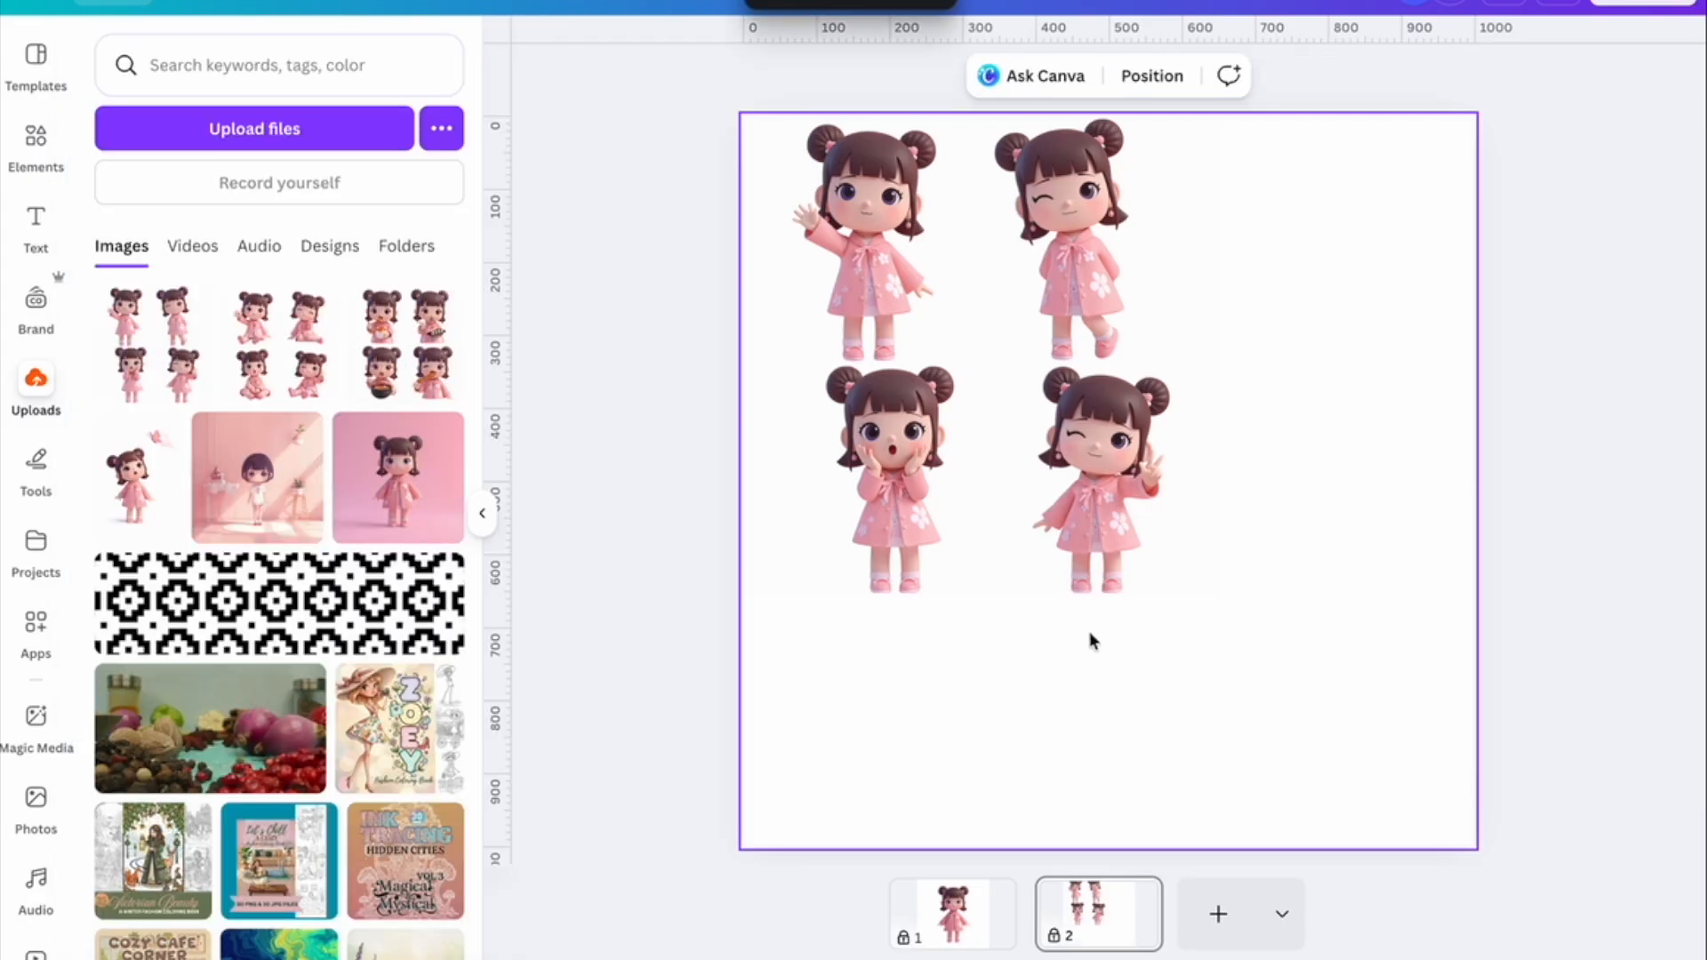
Move the standing poses image to page 2's top-left corner and add the sitting, eating and butterfly images.
left_click(994, 336)
mouse_move(1106, 445)
left_mouse_down()
mouse_move(1078, 427)
mouse_move(1105, 418)
left_mouse_up()
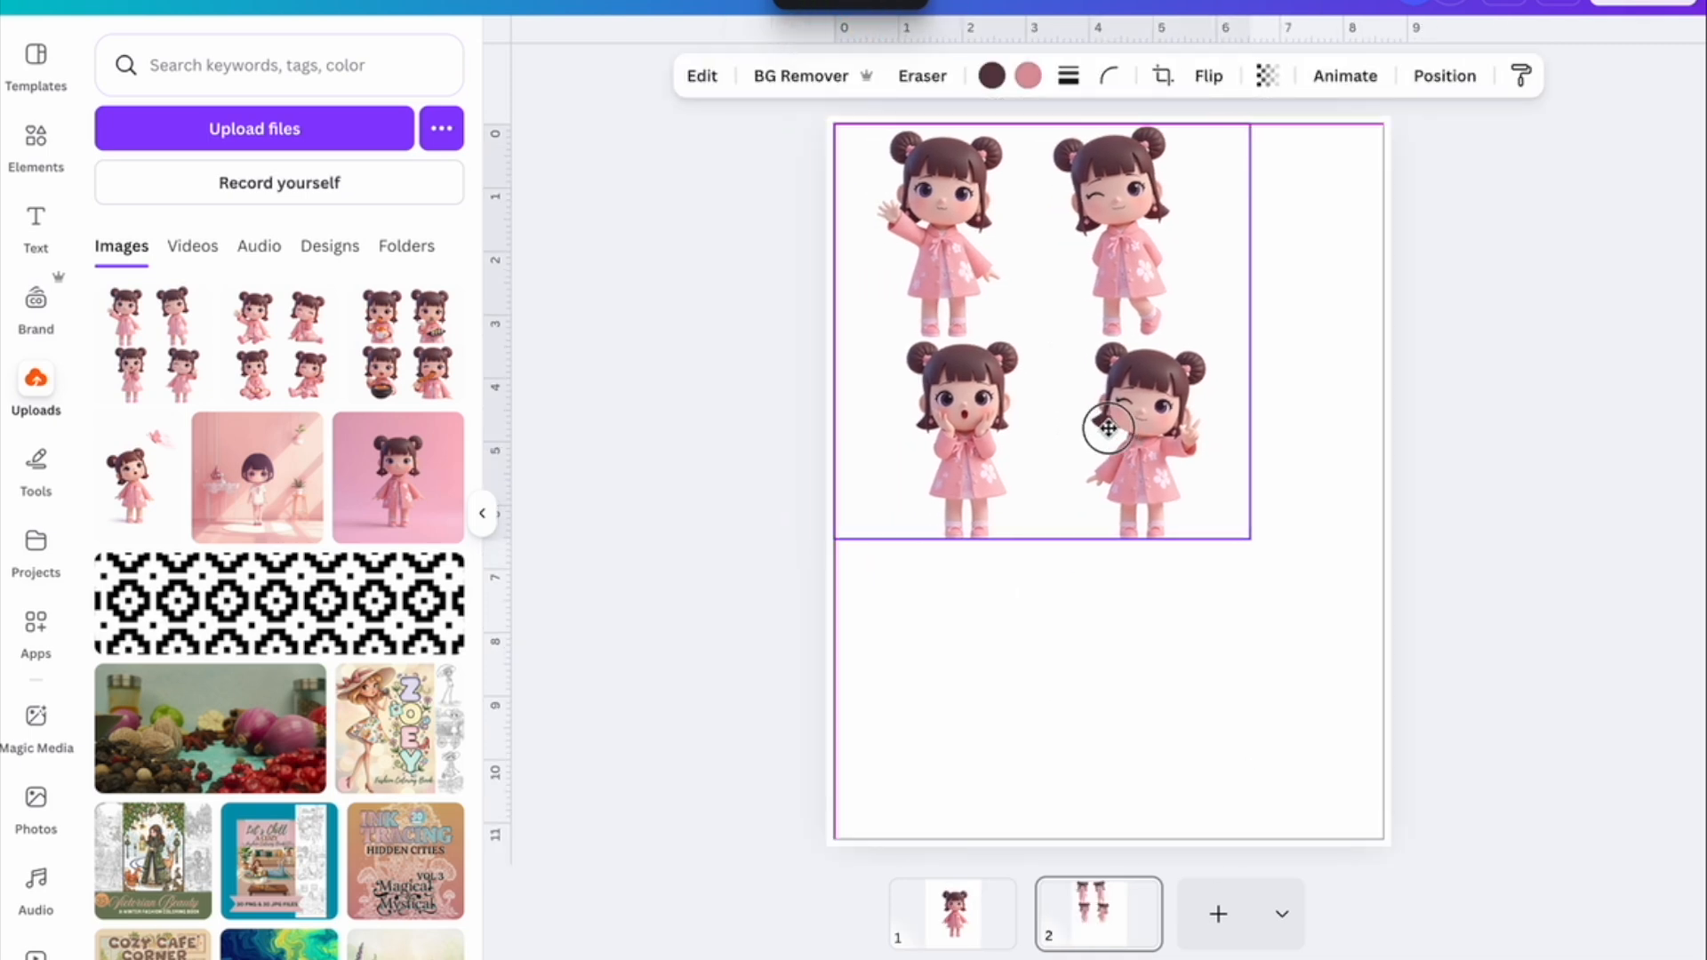
left_click(287, 360)
left_click(418, 343)
left_click(131, 480)
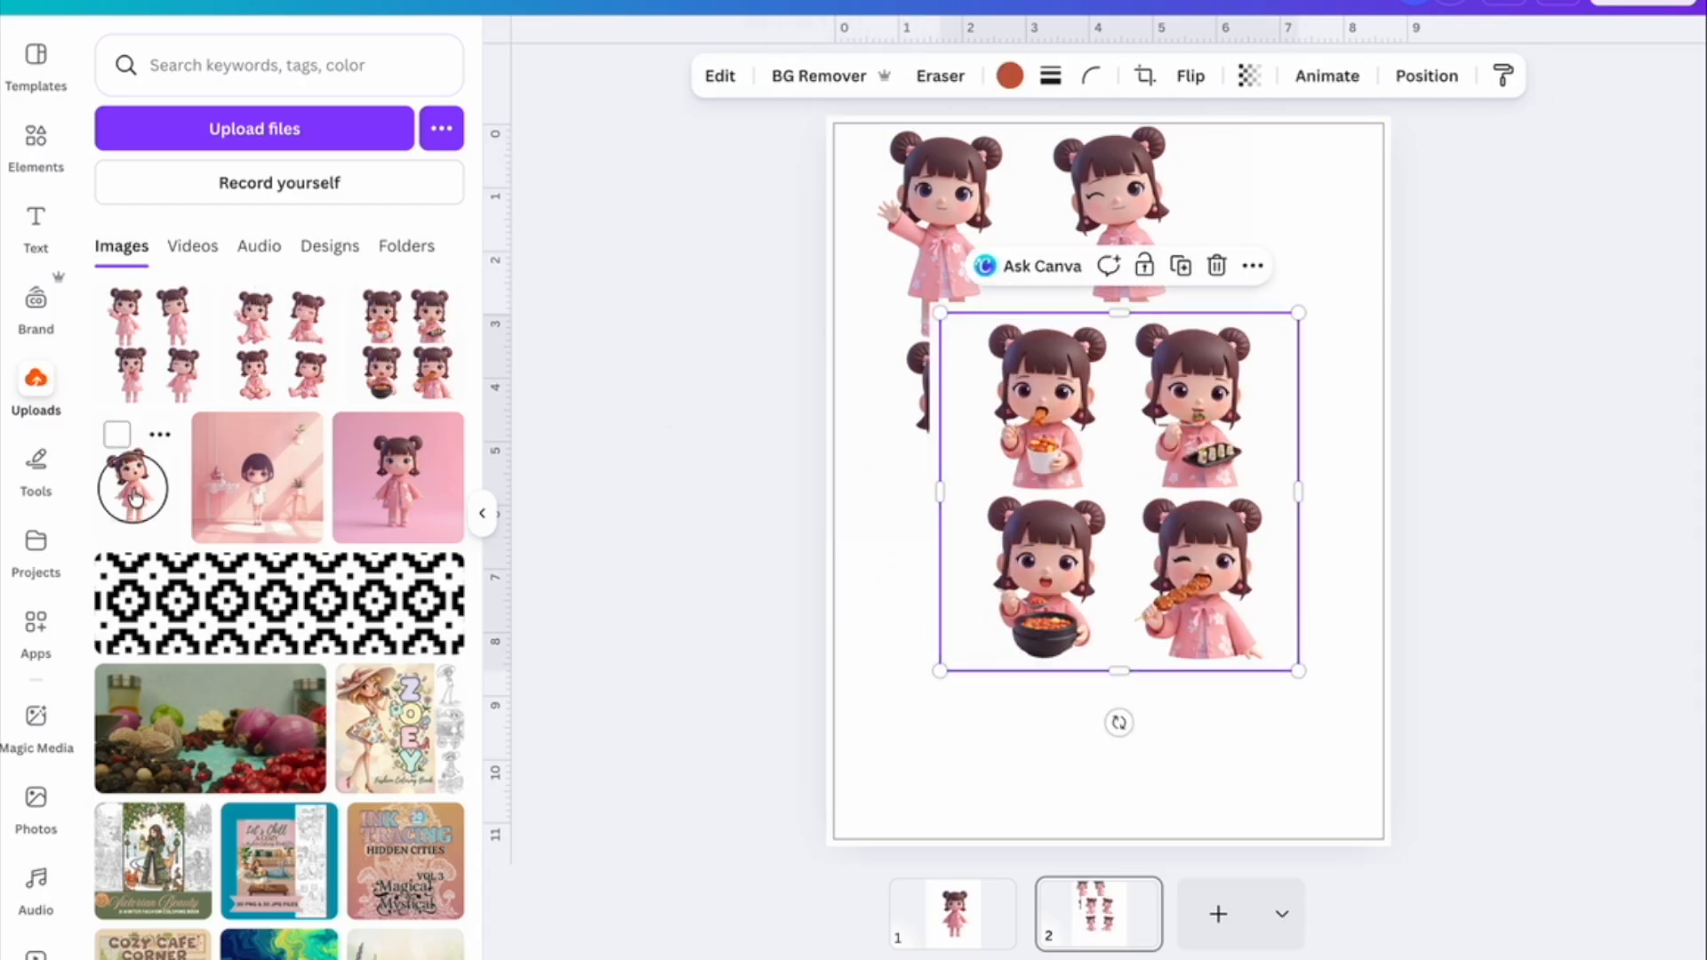
Shrink and arrange the images with the standing poses and butterfly girl on the page's left, sitting and eating poses on the right.
left_click_drag(773, 227, 1109, 538)
left_click(996, 412)
left_click_drag(996, 413, 929, 725)
left_click(1028, 382)
left_click_drag(1028, 382, 1307, 499)
left_click_drag(981, 237, 980, 339)
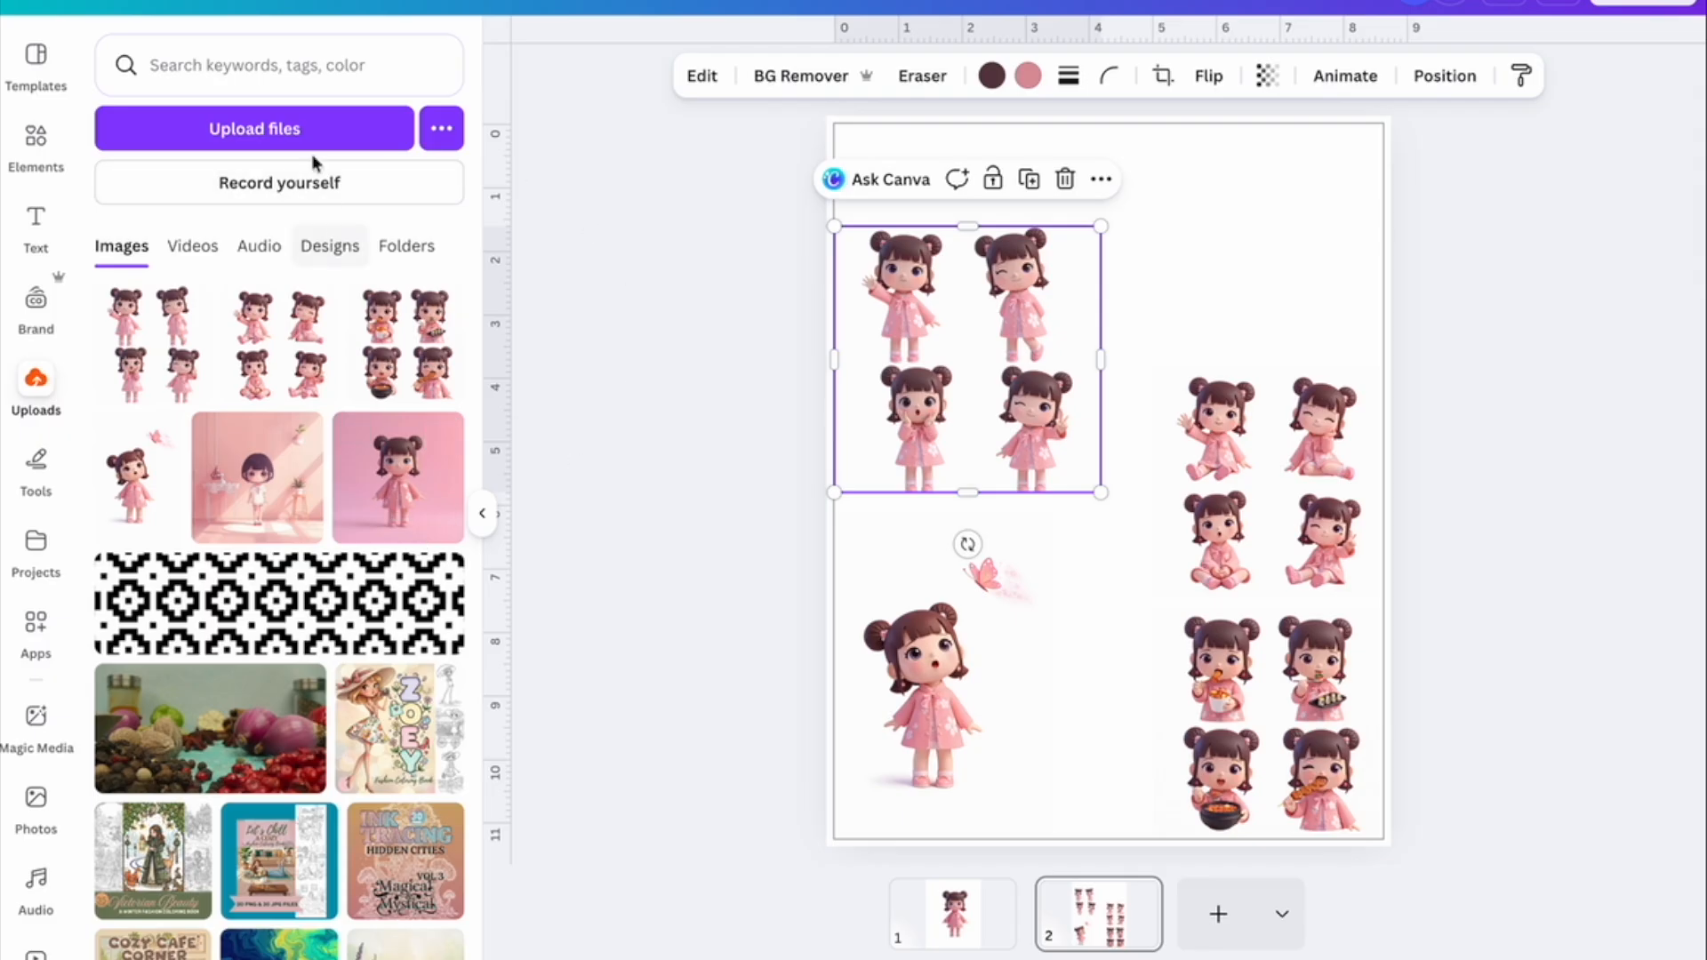
Upload the original single girl image and place it near the centre of the page.
left_click(324, 129)
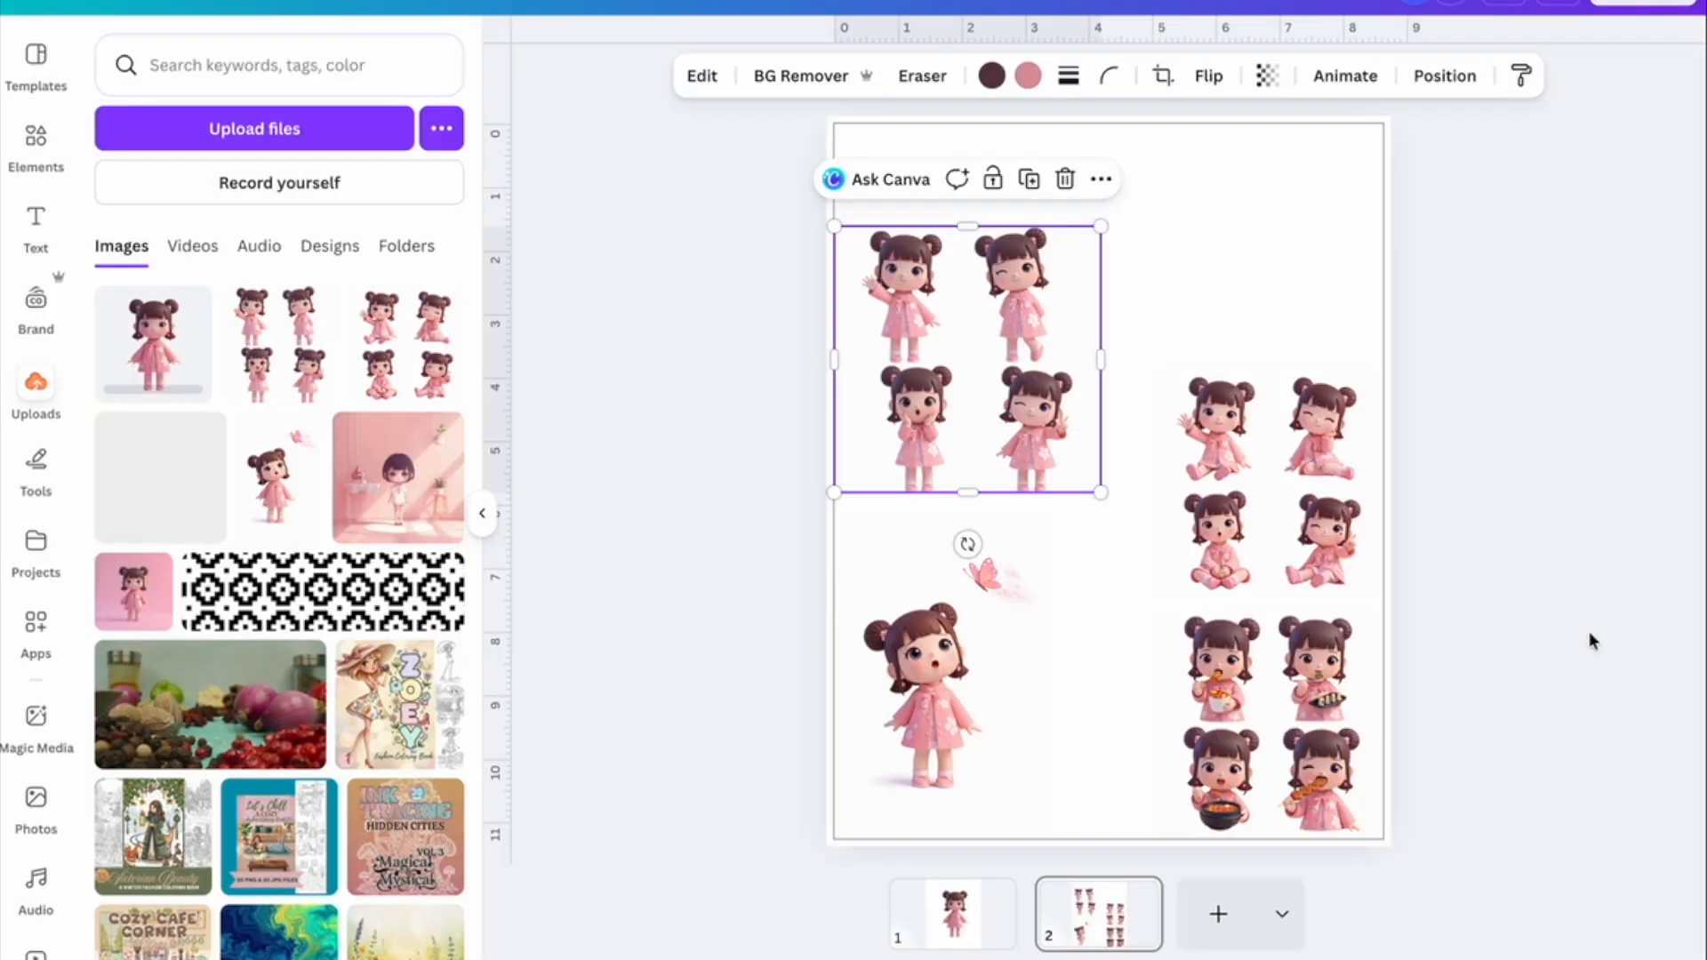
left_click(135, 347)
left_click_drag(1110, 539, 1103, 628)
Move the standing poses to the page's top-left corner and enlarge the sitting poses in its top-right corner.
left_click_drag(929, 320, 926, 218)
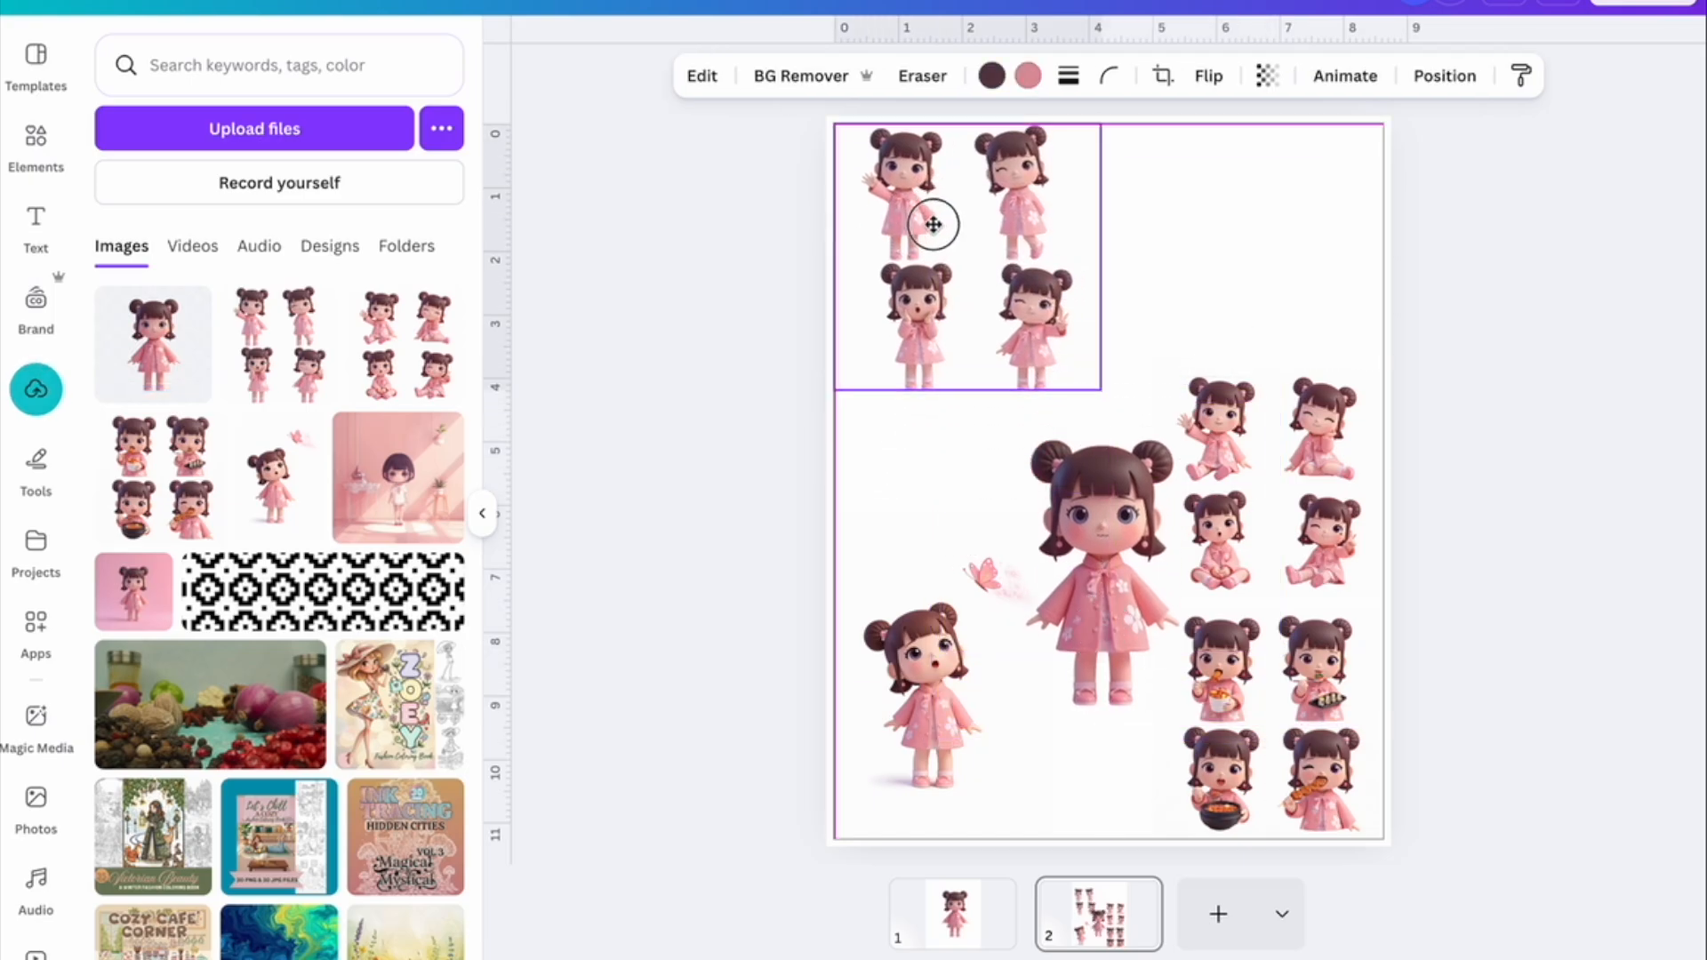
left_click_drag(1281, 480, 1269, 229)
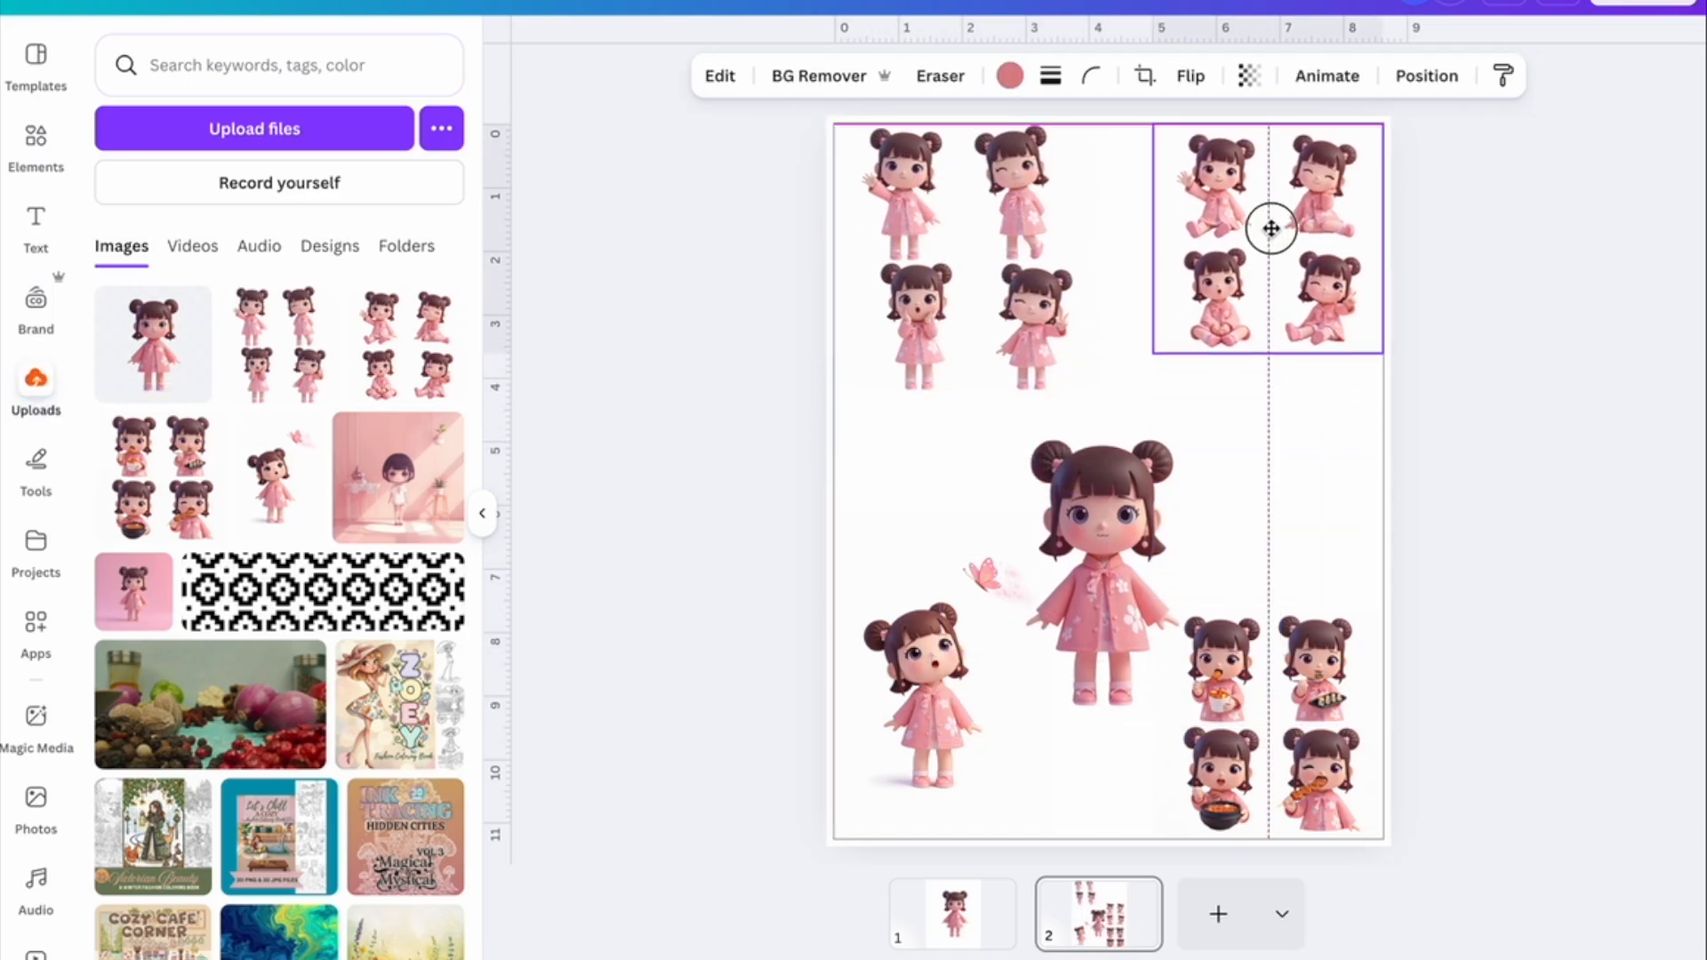
left_click_drag(1155, 352, 1079, 428)
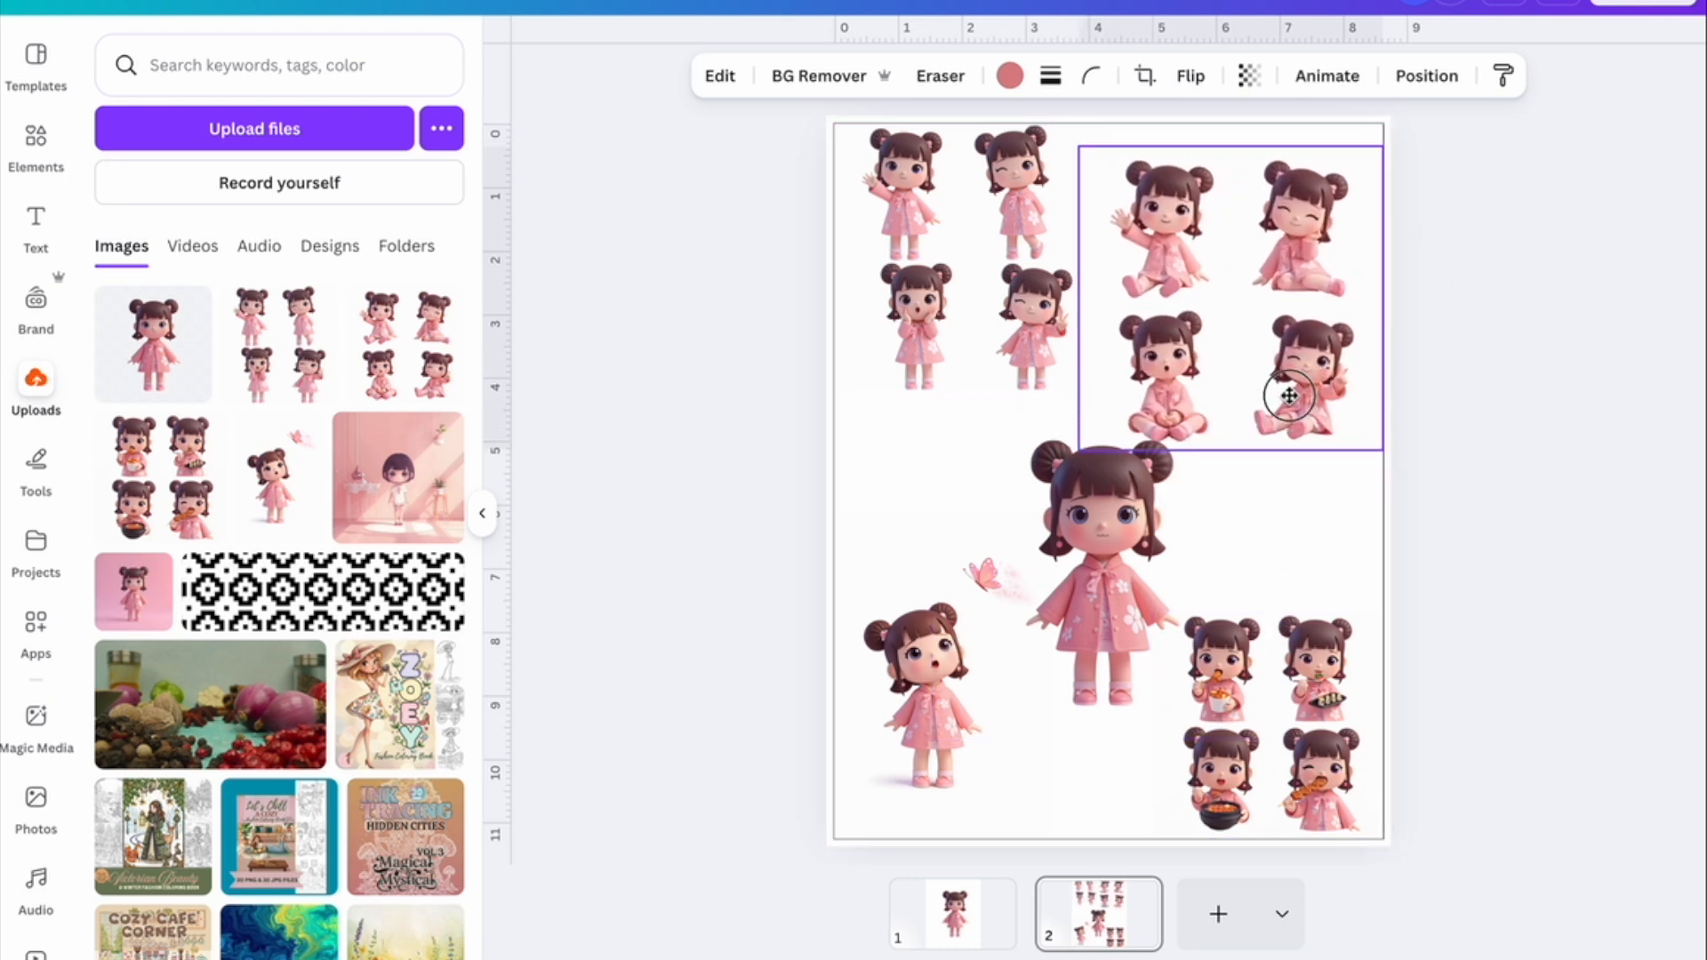
left_click(1316, 756)
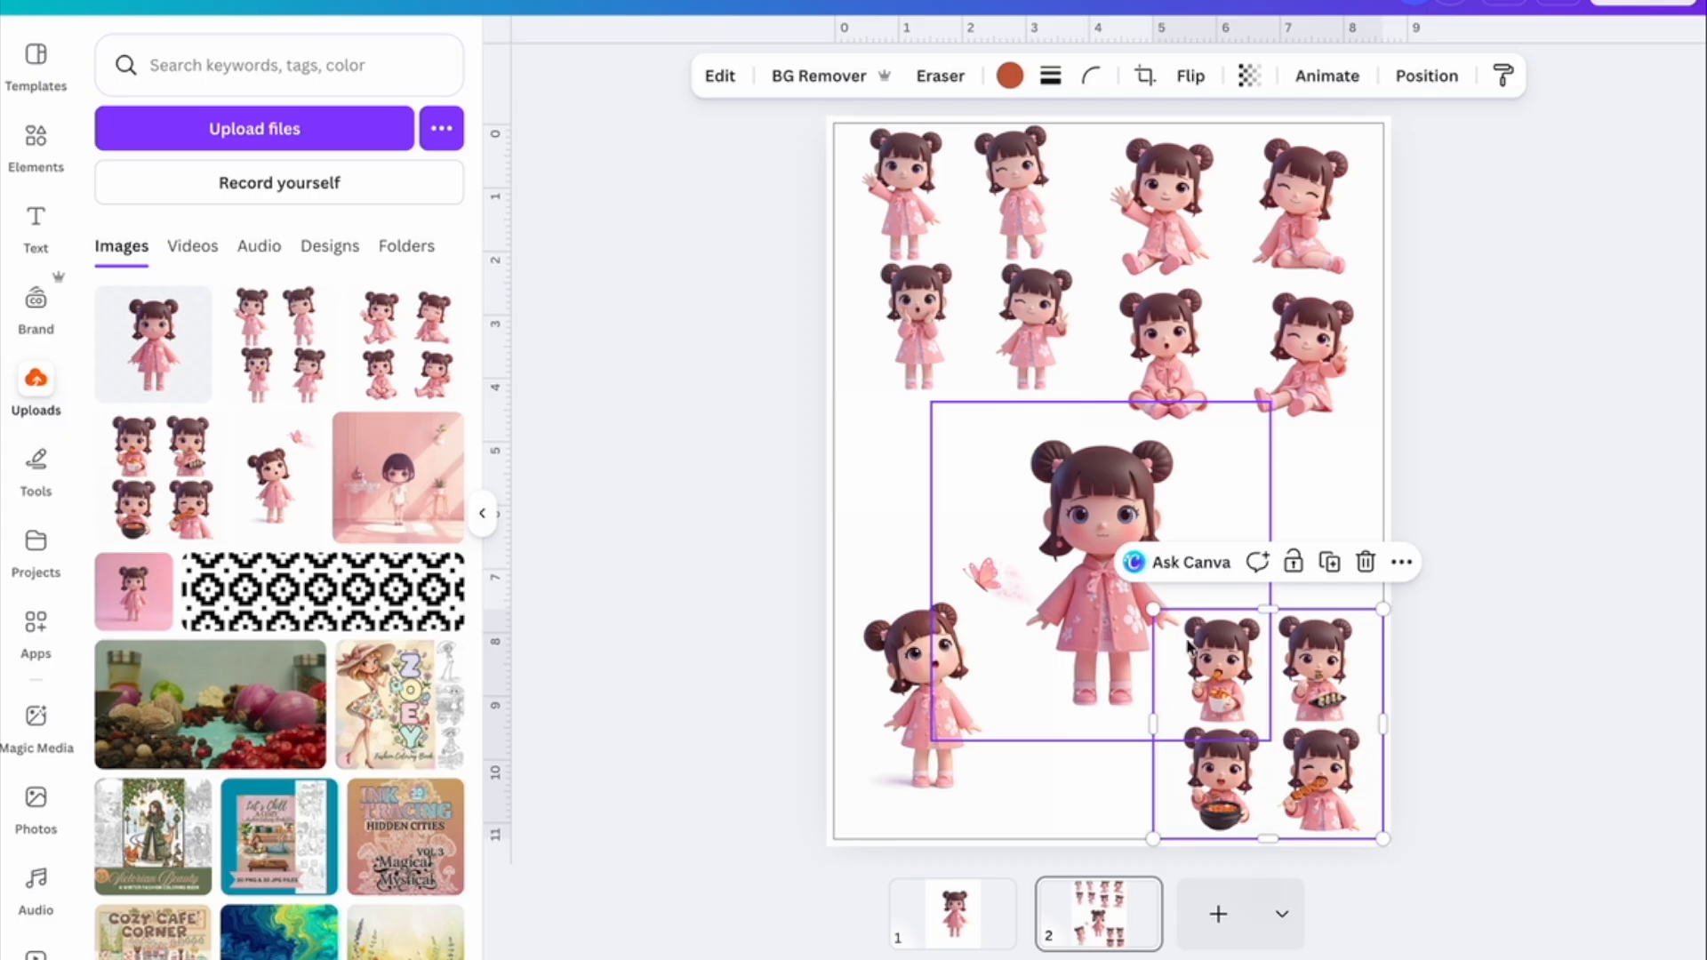
Split the standing poses image into separate movable layers with Magic Layers.
left_click(973, 264)
left_click(708, 82)
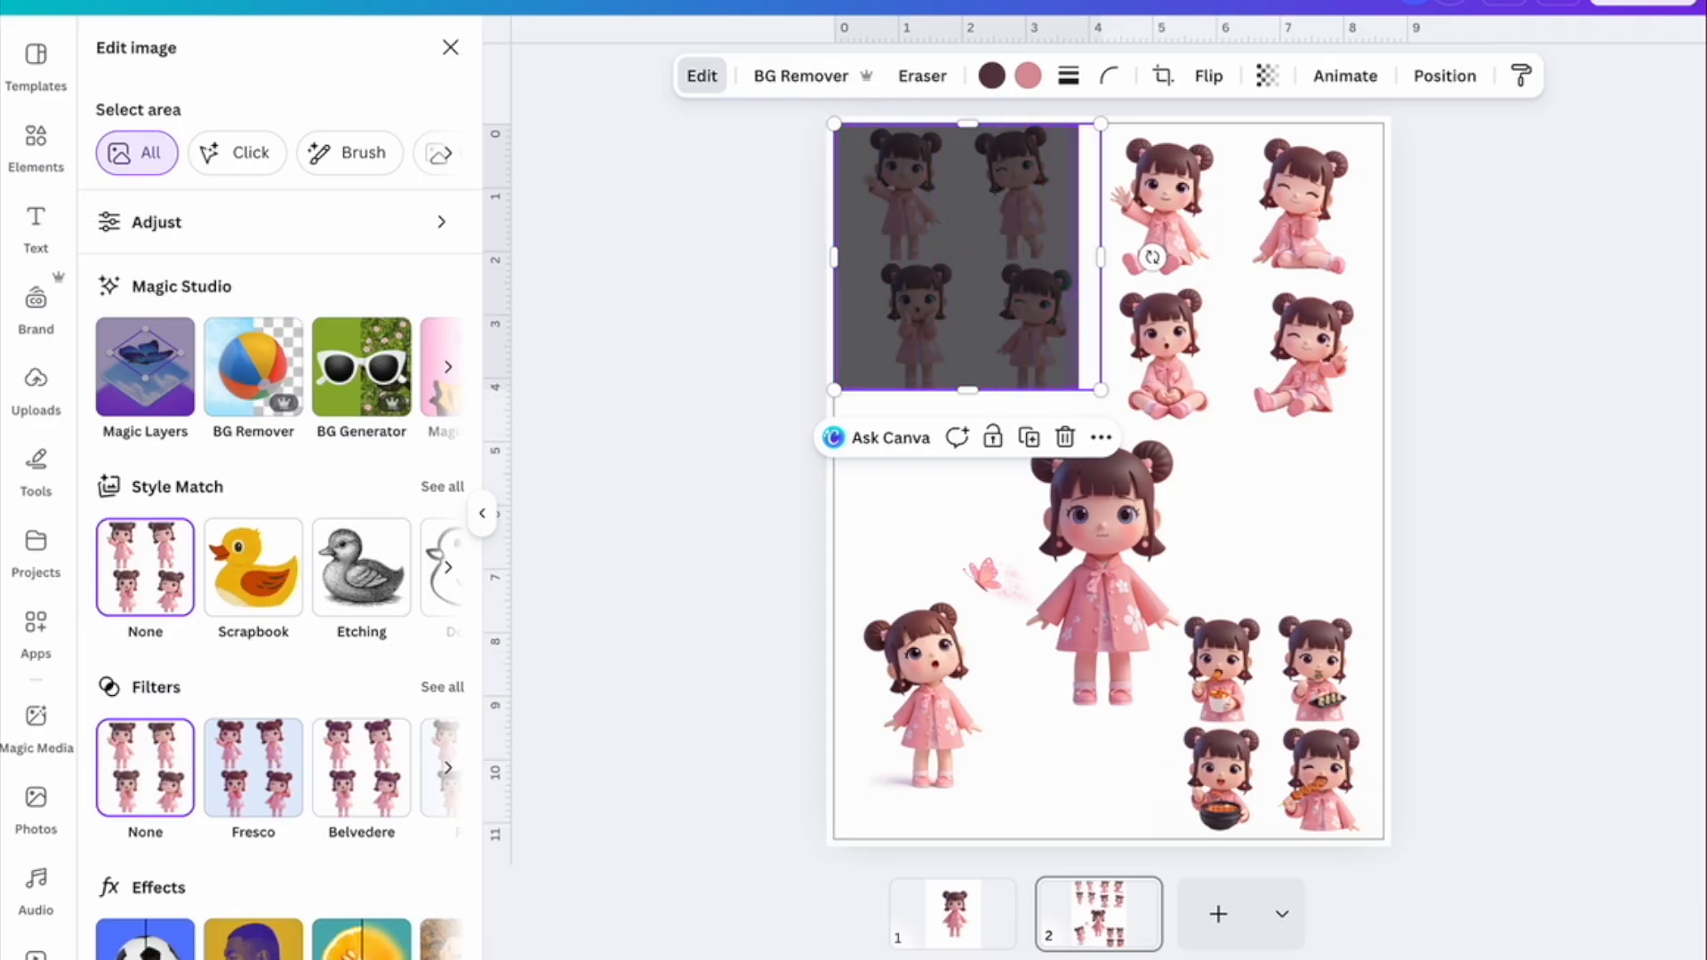
left_click(1573, 502)
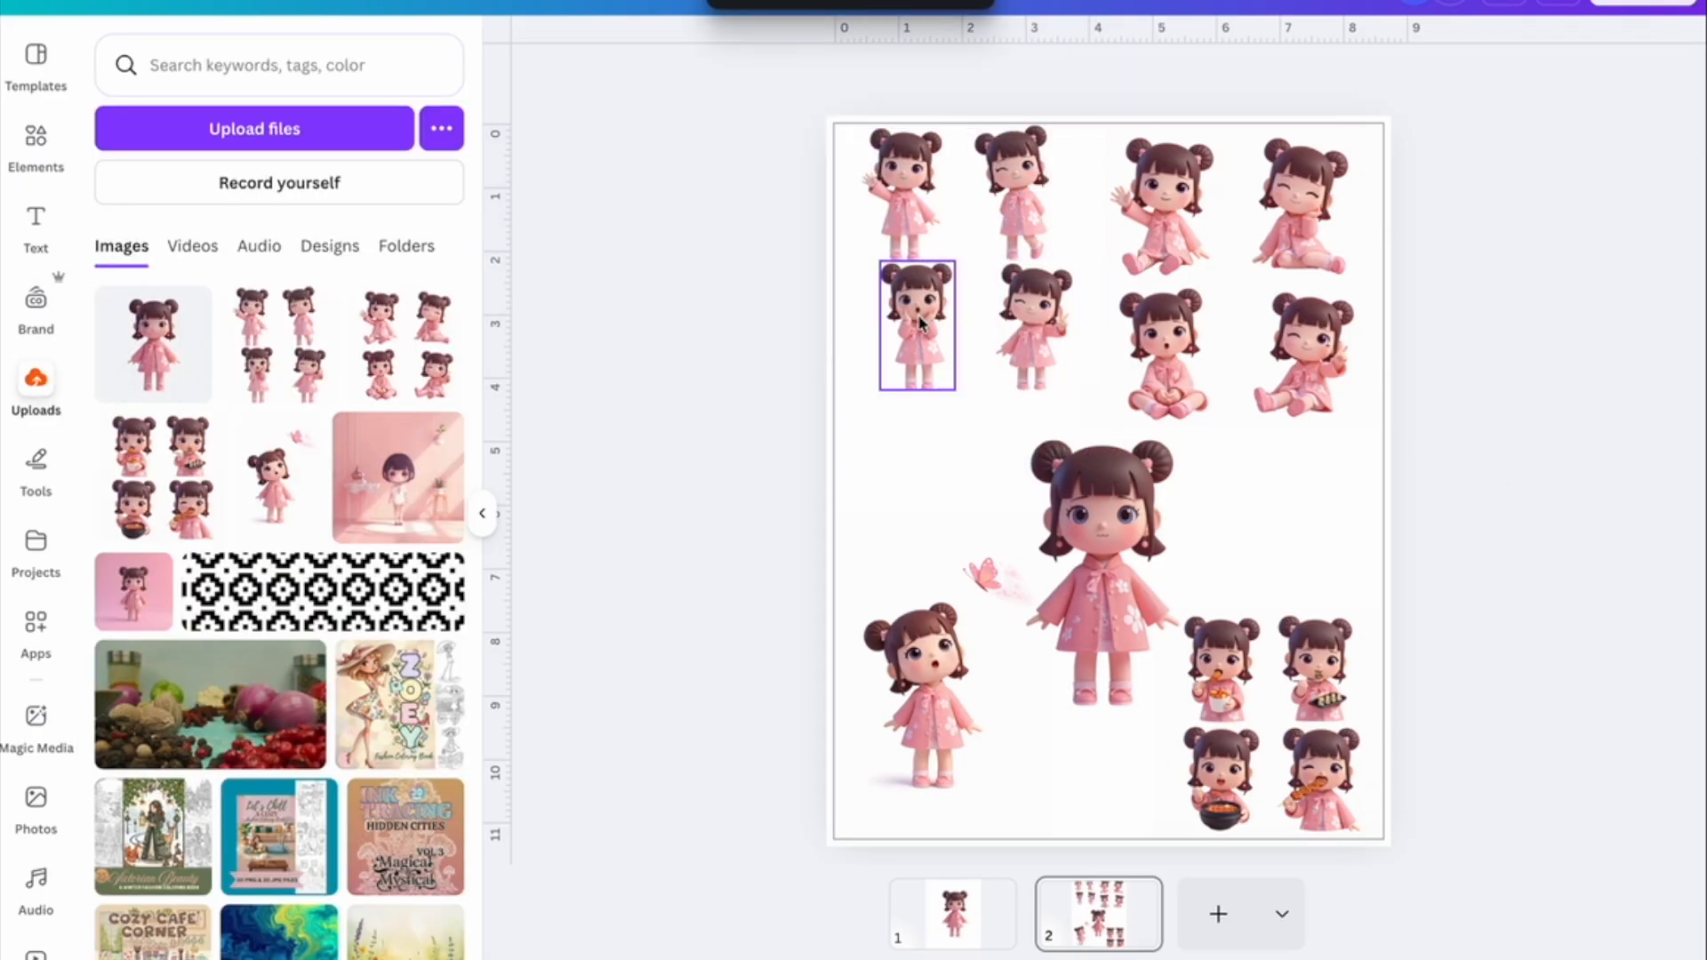
Spread the four separated standing girls apart, three along the page's left half and the winking one on the right side.
left_click_drag(921, 322, 902, 478)
left_click_drag(1056, 320, 1294, 504)
left_click_drag(1032, 222, 929, 351)
left_click(1026, 248)
left_click_drag(902, 195, 1014, 214)
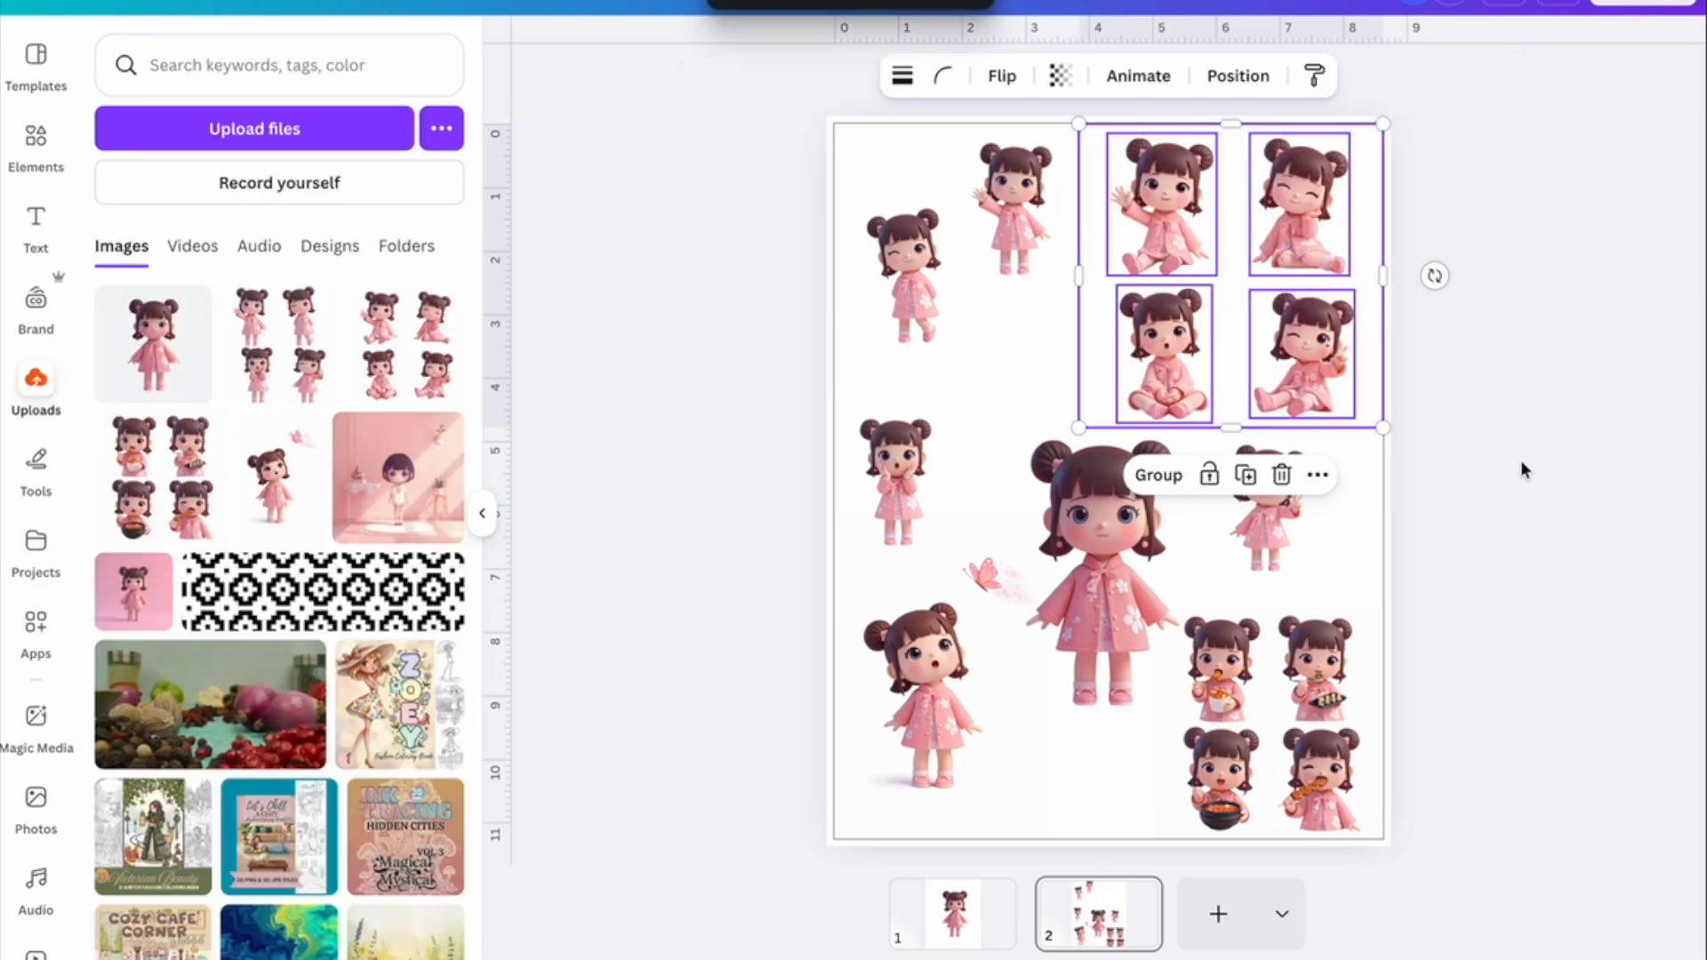
Move the surprised sitting girl beside the left standing poses and the winking sitting girl below the large central girl.
left_click(1521, 460)
left_click(1092, 369)
left_click(1160, 356)
left_click_drag(1160, 356, 1001, 380)
left_click_drag(1282, 374, 1051, 783)
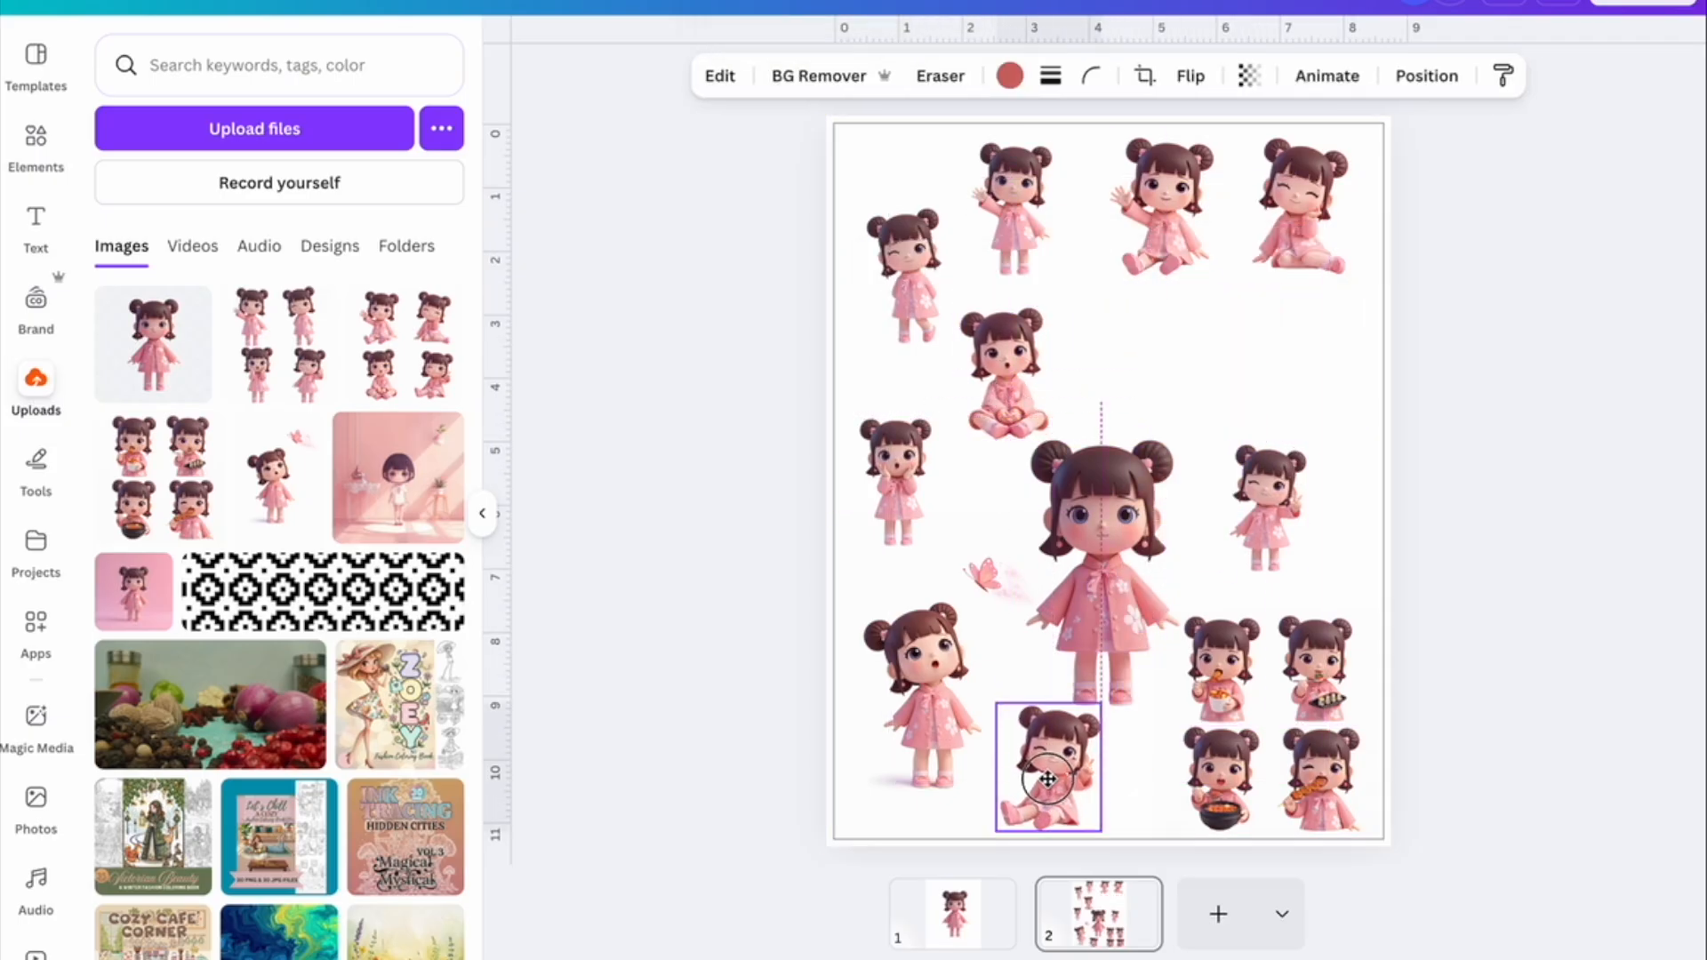
Lower the smiling sitting girl along the page's right edge and enlarge the waving sitting girl near the top.
left_click_drag(1281, 215, 1283, 319)
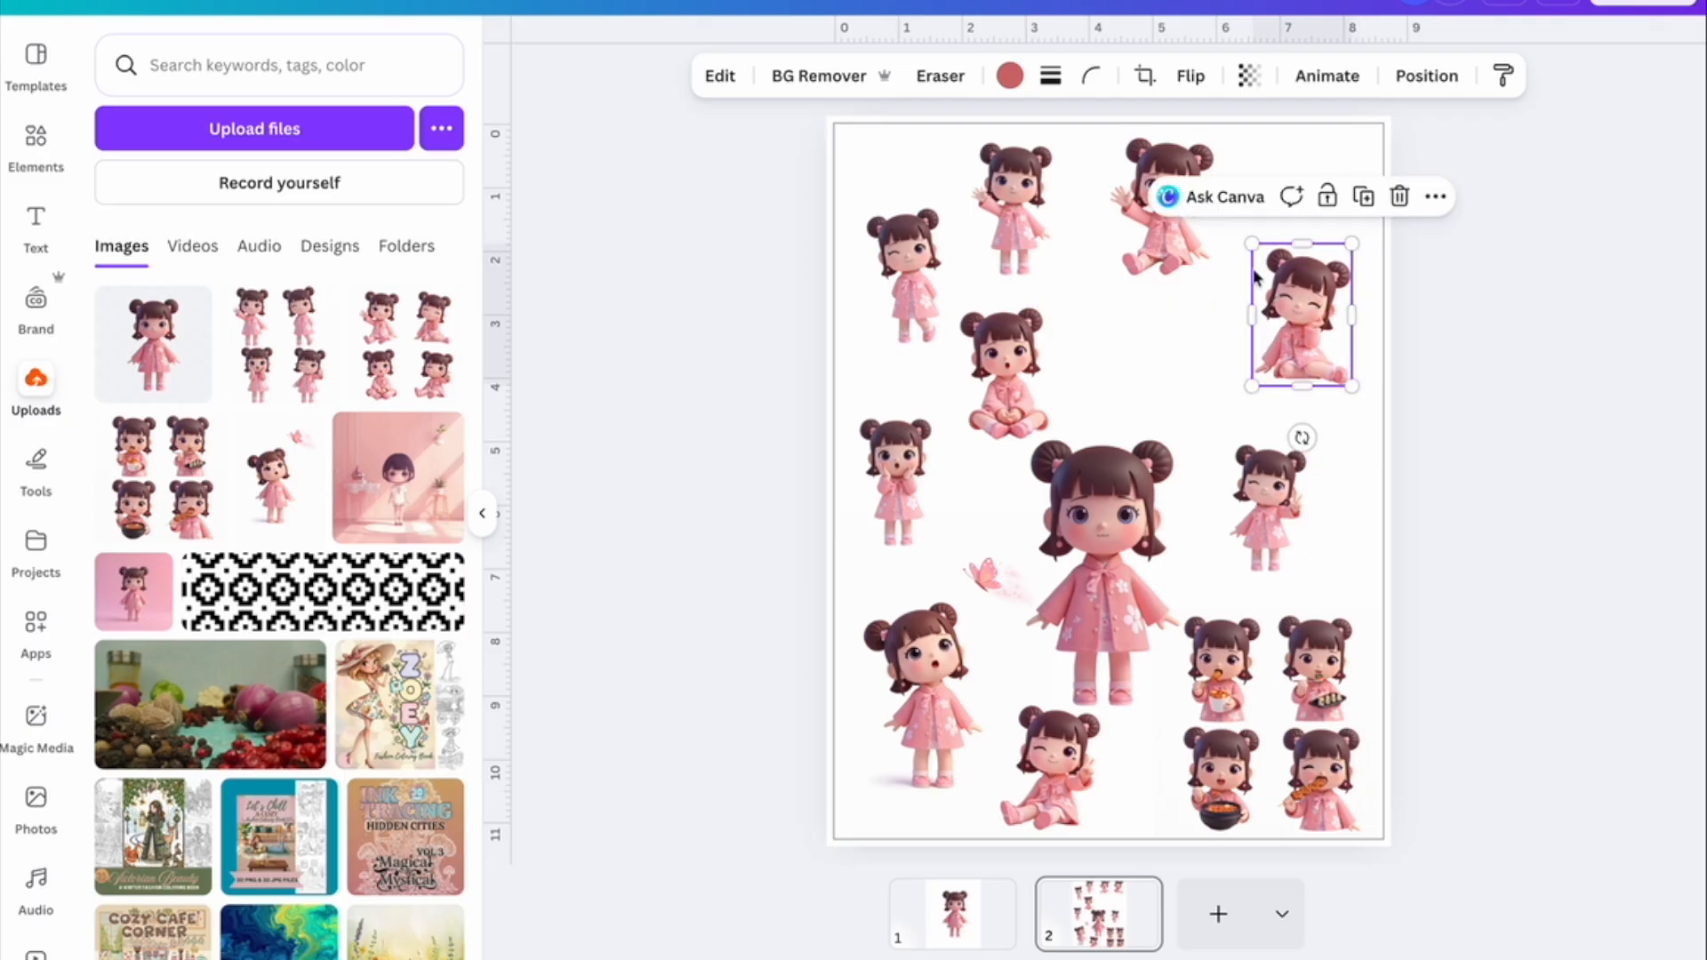
left_click_drag(1154, 256, 1154, 294)
left_click_drag(1300, 311, 1299, 289)
left_click(1200, 222)
left_click_drag(1218, 169, 1262, 118)
left_click_drag(1196, 232, 1187, 261)
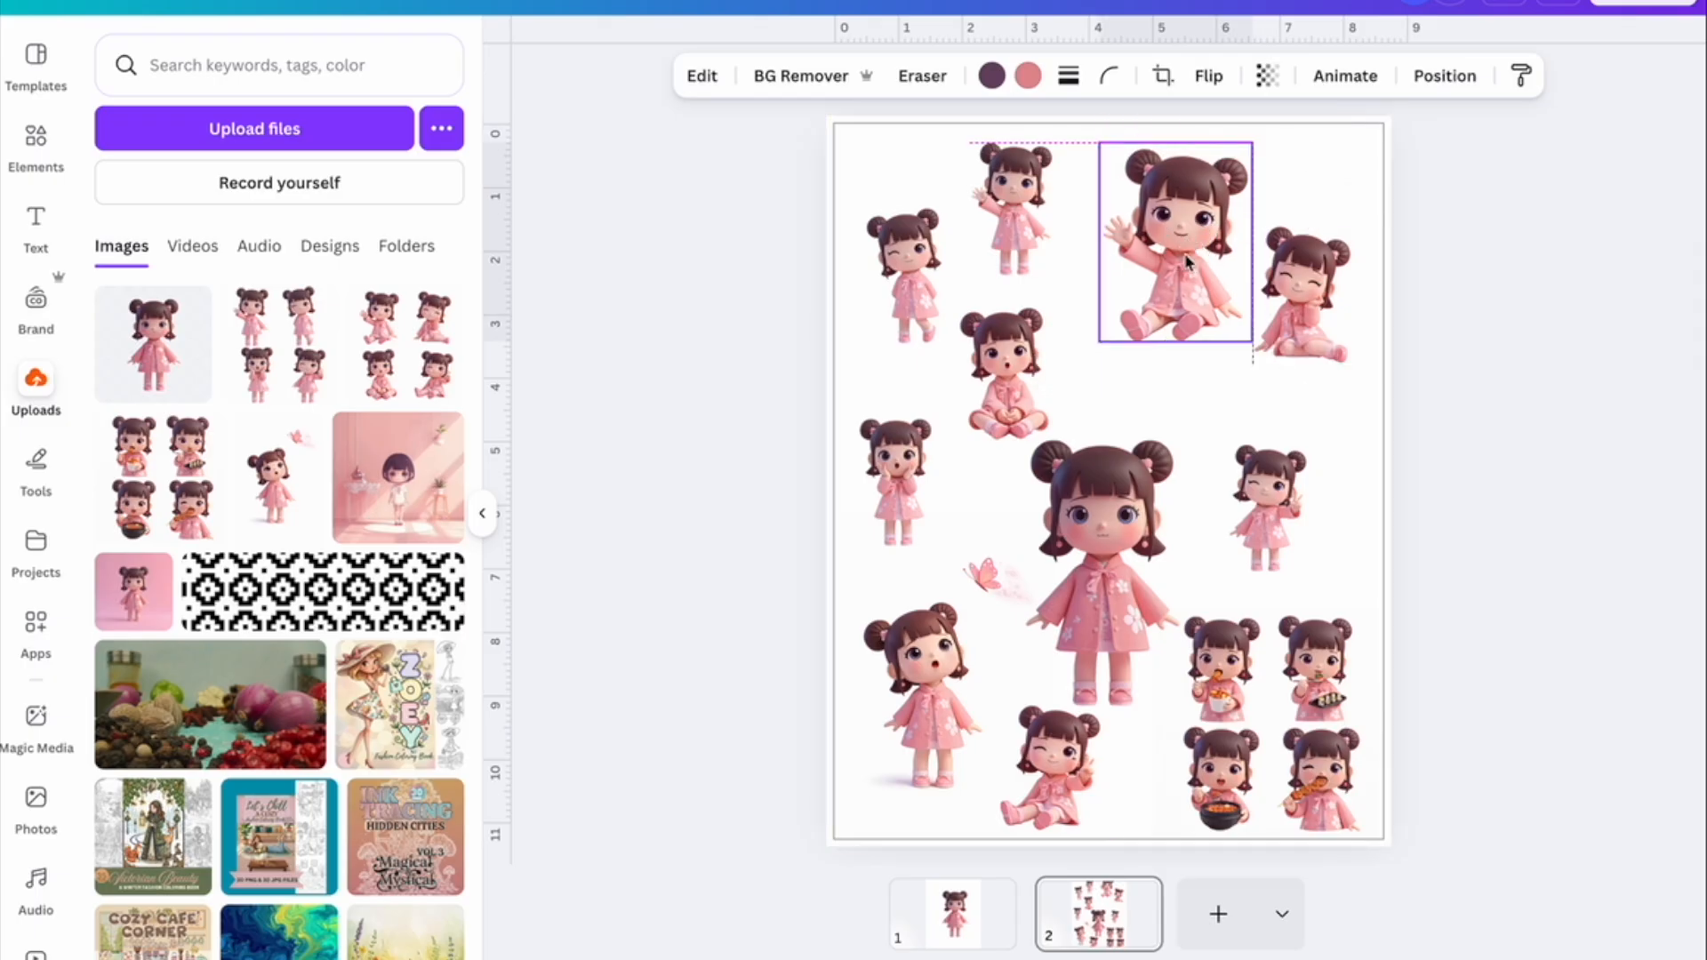
Enlarge the large central girl and adjust its position near the page's centre.
left_click(1182, 438)
left_click_drag(1269, 398, 1355, 350)
left_click_drag(1147, 434, 1138, 436)
Split the eating poses image in the page's lower-right corner into separate layers with Magic Layers.
left_click(1325, 496)
left_click(1263, 721)
left_click(705, 75)
Distribute the eating girls to the page's upper-left corner, lower middle and lower-right corner, shifting neighbouring girls to make room.
left_click_drag(1222, 669, 882, 182)
left_click_drag(903, 278, 903, 327)
left_click_drag(1316, 668, 1277, 652)
left_click_drag(1319, 779, 1013, 655)
left_click_drag(1222, 778, 1339, 780)
left_click_drag(1049, 767, 1190, 751)
left_click_drag(1027, 670, 1065, 750)
Scale all the girls down together and respace them, leaving free room along the top of the page.
left_click_drag(777, 138, 1423, 849)
left_click_drag(1378, 122, 1349, 161)
left_click_drag(1122, 534, 1129, 549)
left_click_drag(1318, 794, 1332, 779)
left_click_drag(1130, 565, 1117, 583)
left_click_drag(1286, 533, 1321, 544)
left_click_drag(1278, 342, 1307, 387)
left_click_drag(1158, 276, 1194, 290)
left_click_drag(1003, 262, 1072, 297)
left_click(525, 417)
left_click_drag(880, 233, 1095, 206)
Add a rectangle in the page's top-right corner and fill it with a soft pink.
key("r")
left_click_drag(965, 288, 964, 229)
left_click_drag(977, 183, 1268, 183)
left_click_drag(1128, 228, 1170, 207)
left_click(903, 77)
left_click(213, 400)
left_click(1547, 411)
Add the heading "Sasha" and place it on the pink rectangle.
left_click(36, 228)
left_click(280, 425)
type("Sasha")
left_click_drag(1129, 565, 1322, 255)
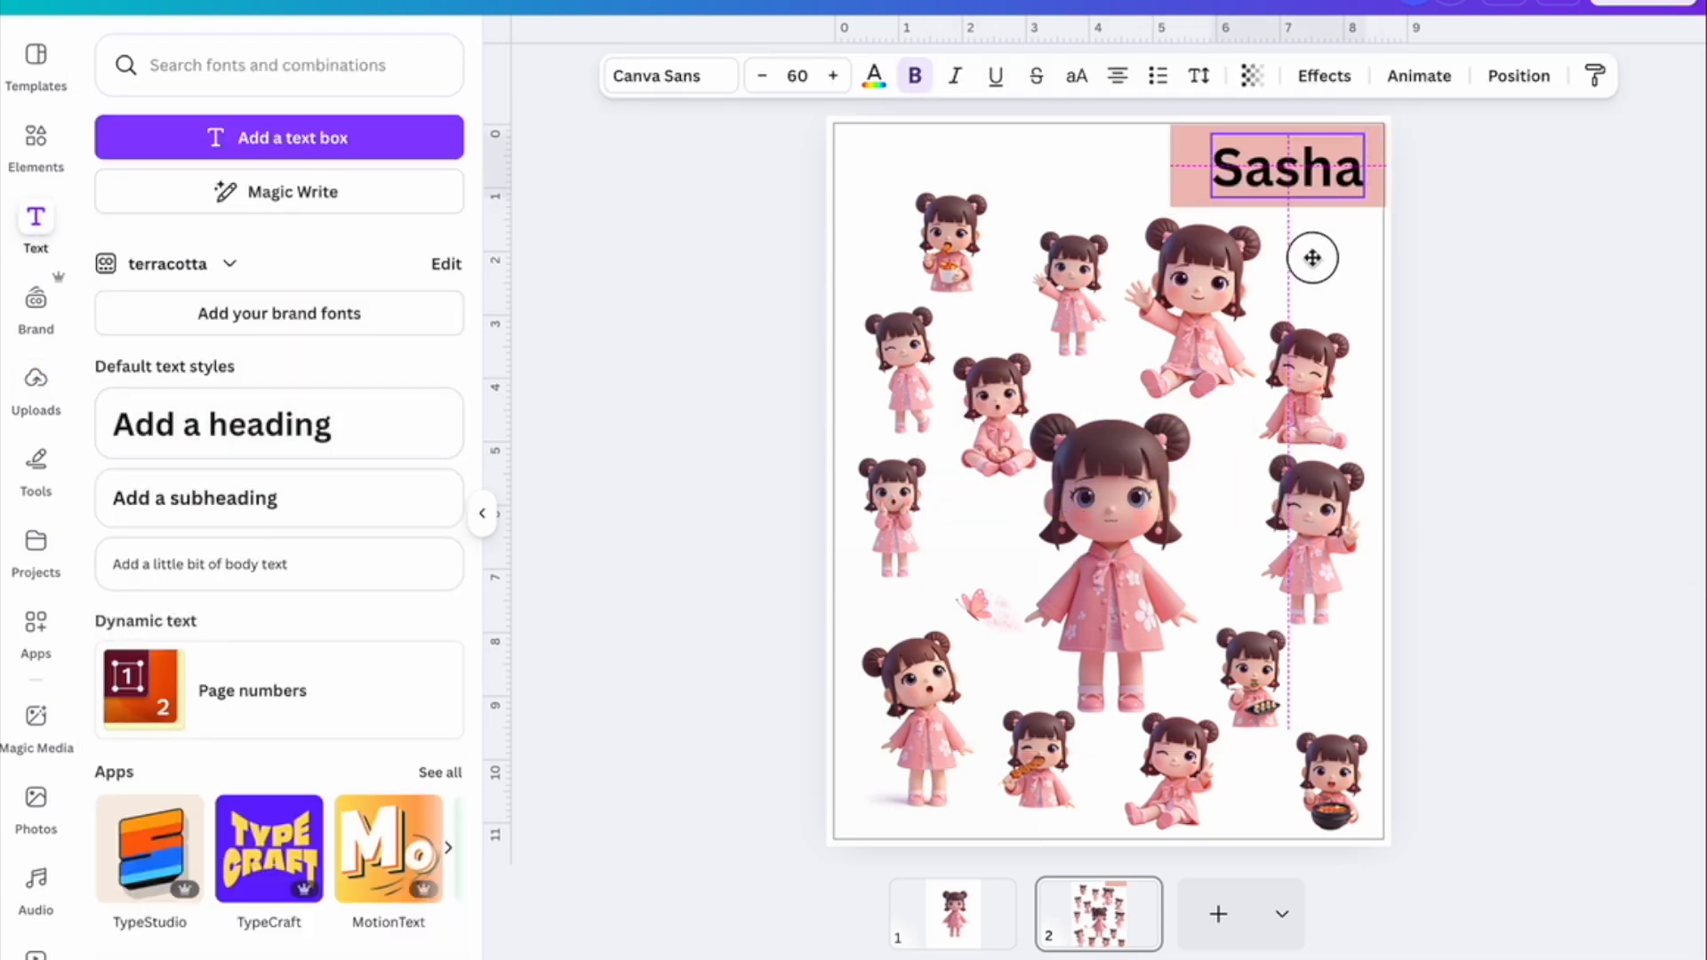
Give the Sasha heading a chunky font found by searching fonts for "kawaii" and colour it white.
left_click(670, 76)
left_click(199, 807)
left_click(320, 156)
type("kawaii")
left_click(191, 322)
left_click(451, 48)
left_click(874, 76)
left_click(436, 569)
Align the heading and its pink rectangle in the page's top-right corner and make the rectangle semi-transparent.
left_click_drag(1236, 168, 1191, 189)
left_click(1181, 199)
left_click_drag(1290, 167, 1291, 159)
left_click(1189, 162)
left_click(1038, 76)
left_click_drag(1108, 166, 1053, 167)
left_click(675, 267)
Search the elements for "pink watercolor butterfly" and place a small butterfly above the winking standing girl.
left_click(35, 147)
left_click(267, 65)
type("pink watercolor butterfly")
key("Return")
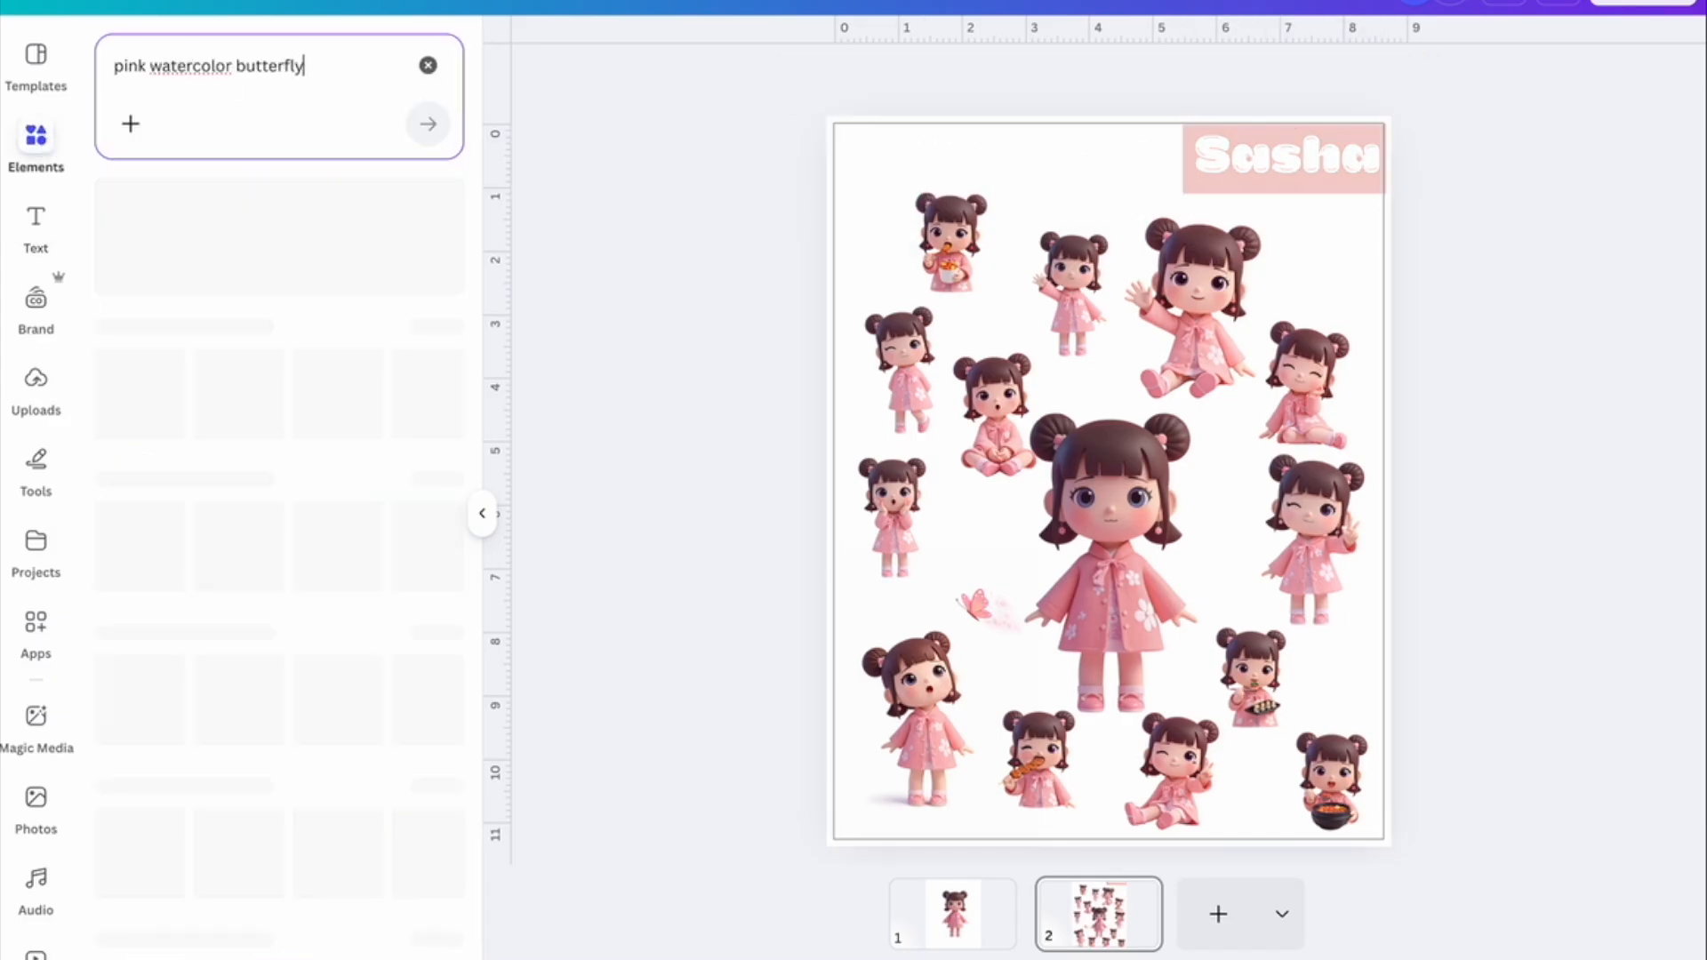
scroll(236, 703, "down", 5)
left_click(153, 649)
left_click_drag(1328, 666, 880, 293)
left_click(1596, 548)
Add a small curl graphic from a "pink swirl" search near the top of the page and recolour it dusty pink.
triple_click(232, 65)
type("pink swirl")
key("Return")
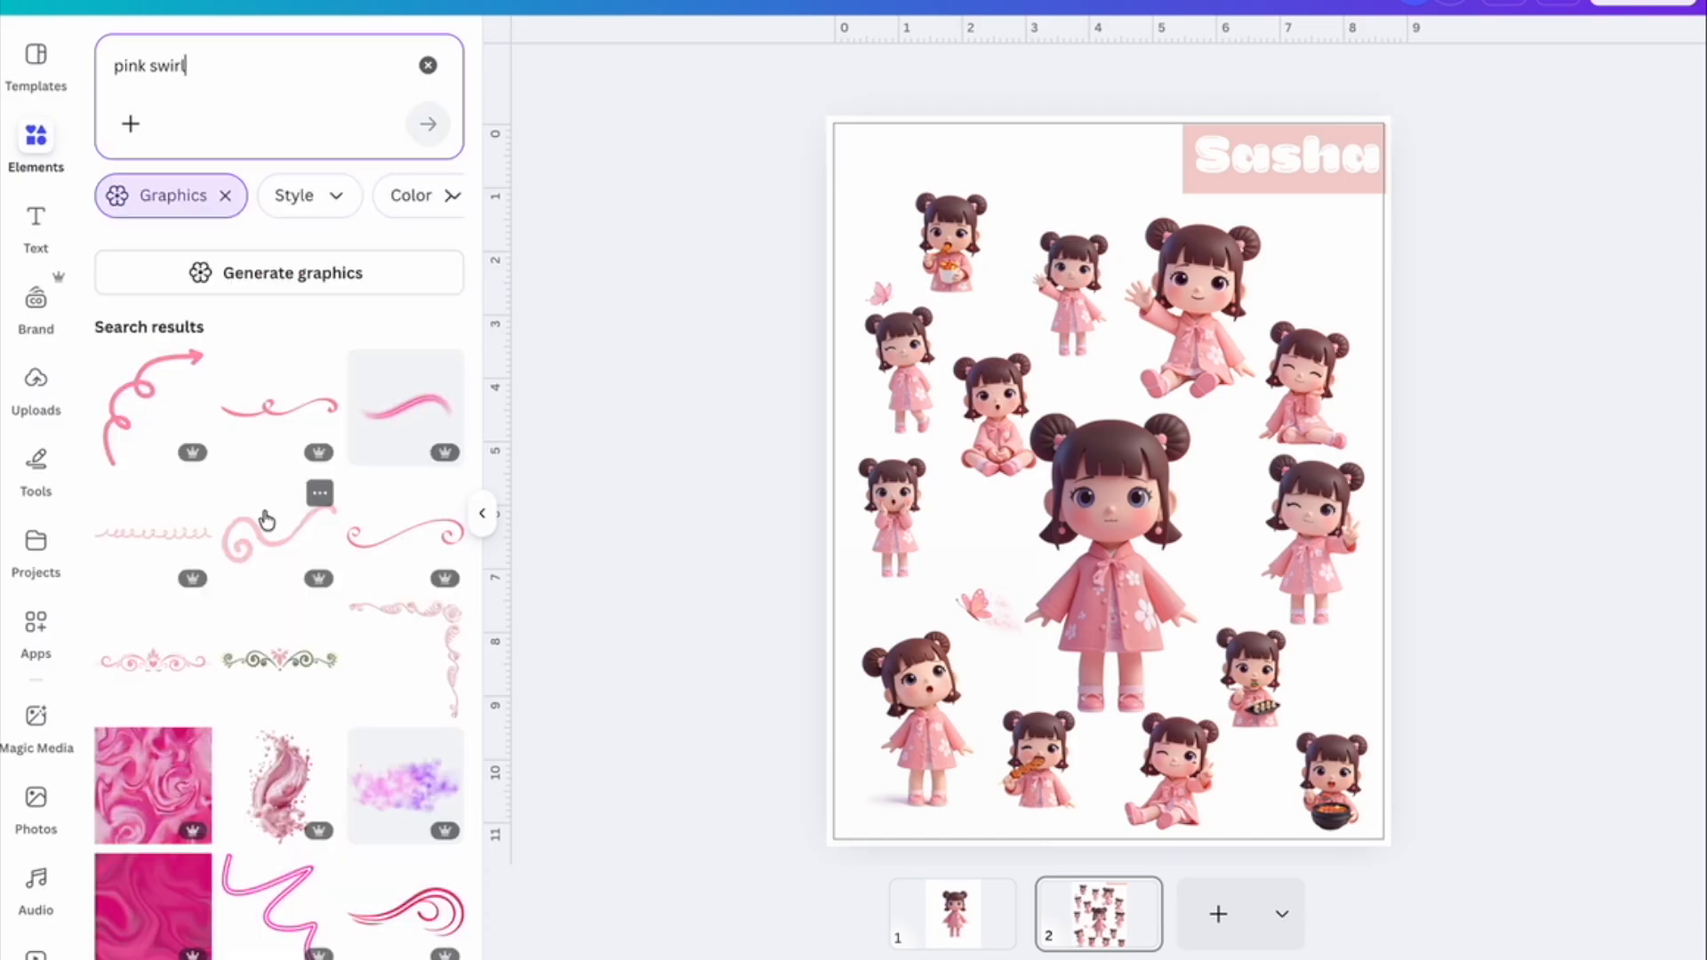
left_click(279, 533)
left_click_drag(1108, 472, 1071, 191)
left_click(868, 72)
left_click(976, 811)
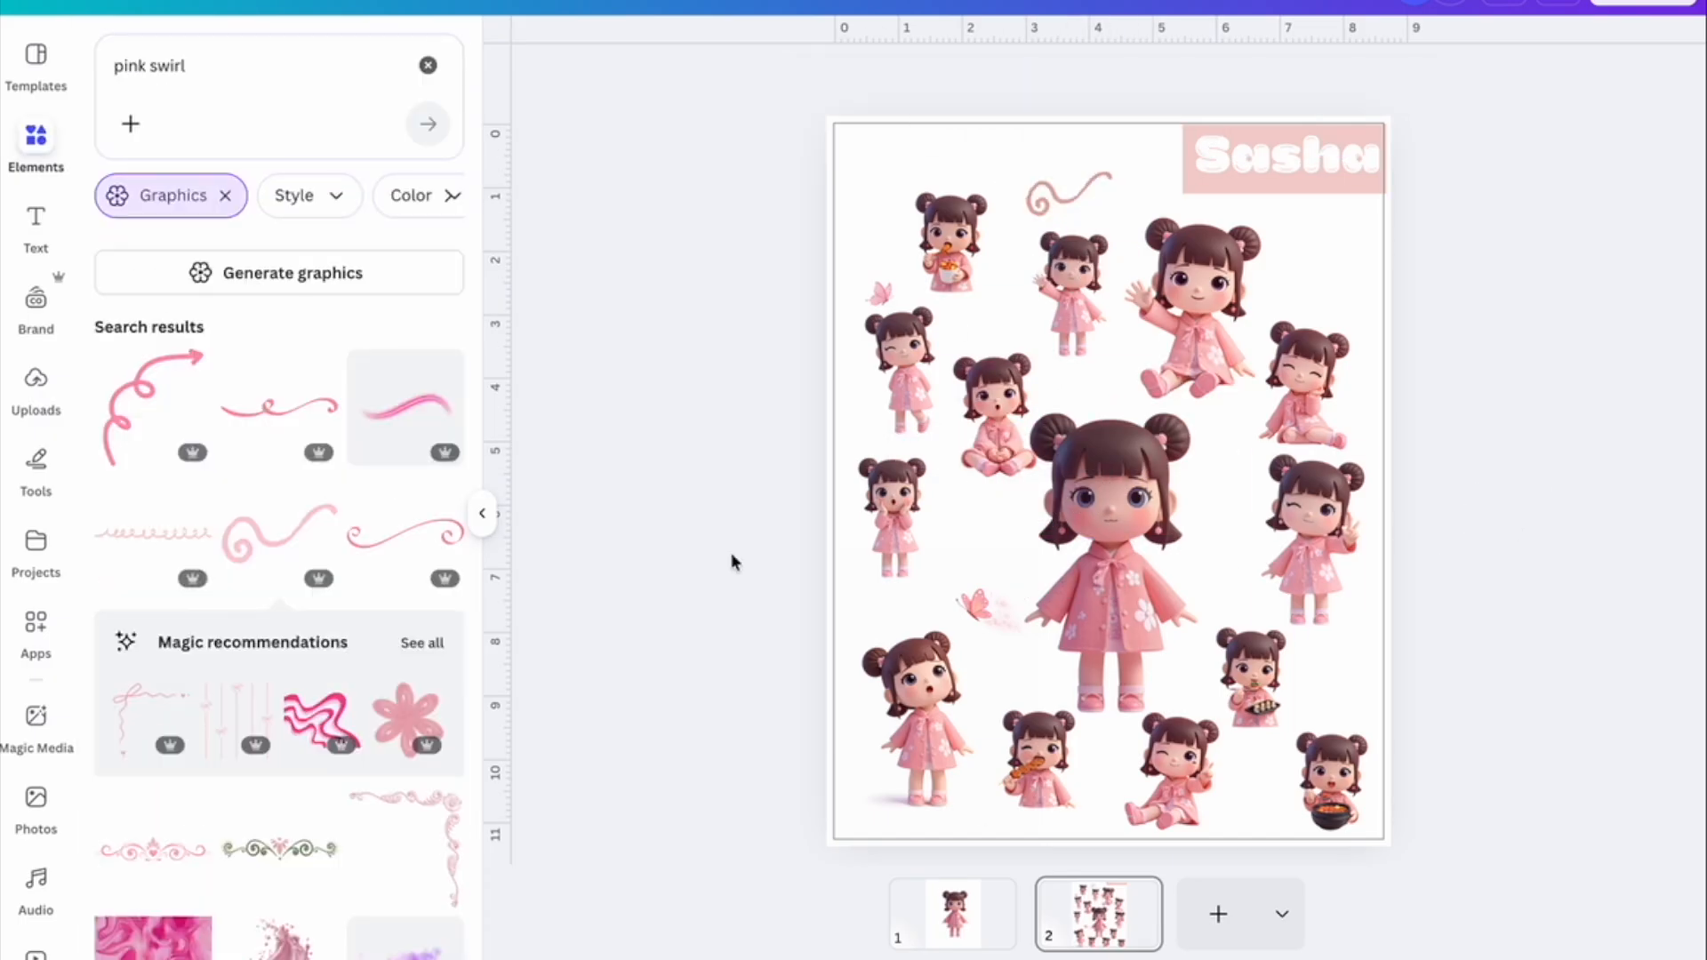
Move the noodle-eating girl into the top-left corner and reposition the swirl and surrounding girls to even out the spacing.
left_click_drag(951, 242, 896, 191)
left_click_drag(1062, 186, 999, 164)
left_click_drag(1074, 289, 1040, 270)
left_click_drag(1196, 307, 1180, 290)
left_click_drag(1307, 384, 1315, 343)
left_click_drag(1315, 537, 1312, 521)
left_click_drag(1331, 780, 1342, 781)
left_click_drag(1248, 664, 1255, 661)
Shift the large central girl slightly up and right and crop its image frame tightly around her.
left_click_drag(1127, 498, 1146, 481)
left_click_drag(1322, 545, 1236, 545)
left_click_drag(937, 545, 1027, 545)
left_click_drag(1131, 353, 1131, 382)
left_click_drag(1131, 735, 1131, 710)
left_click(1511, 676)
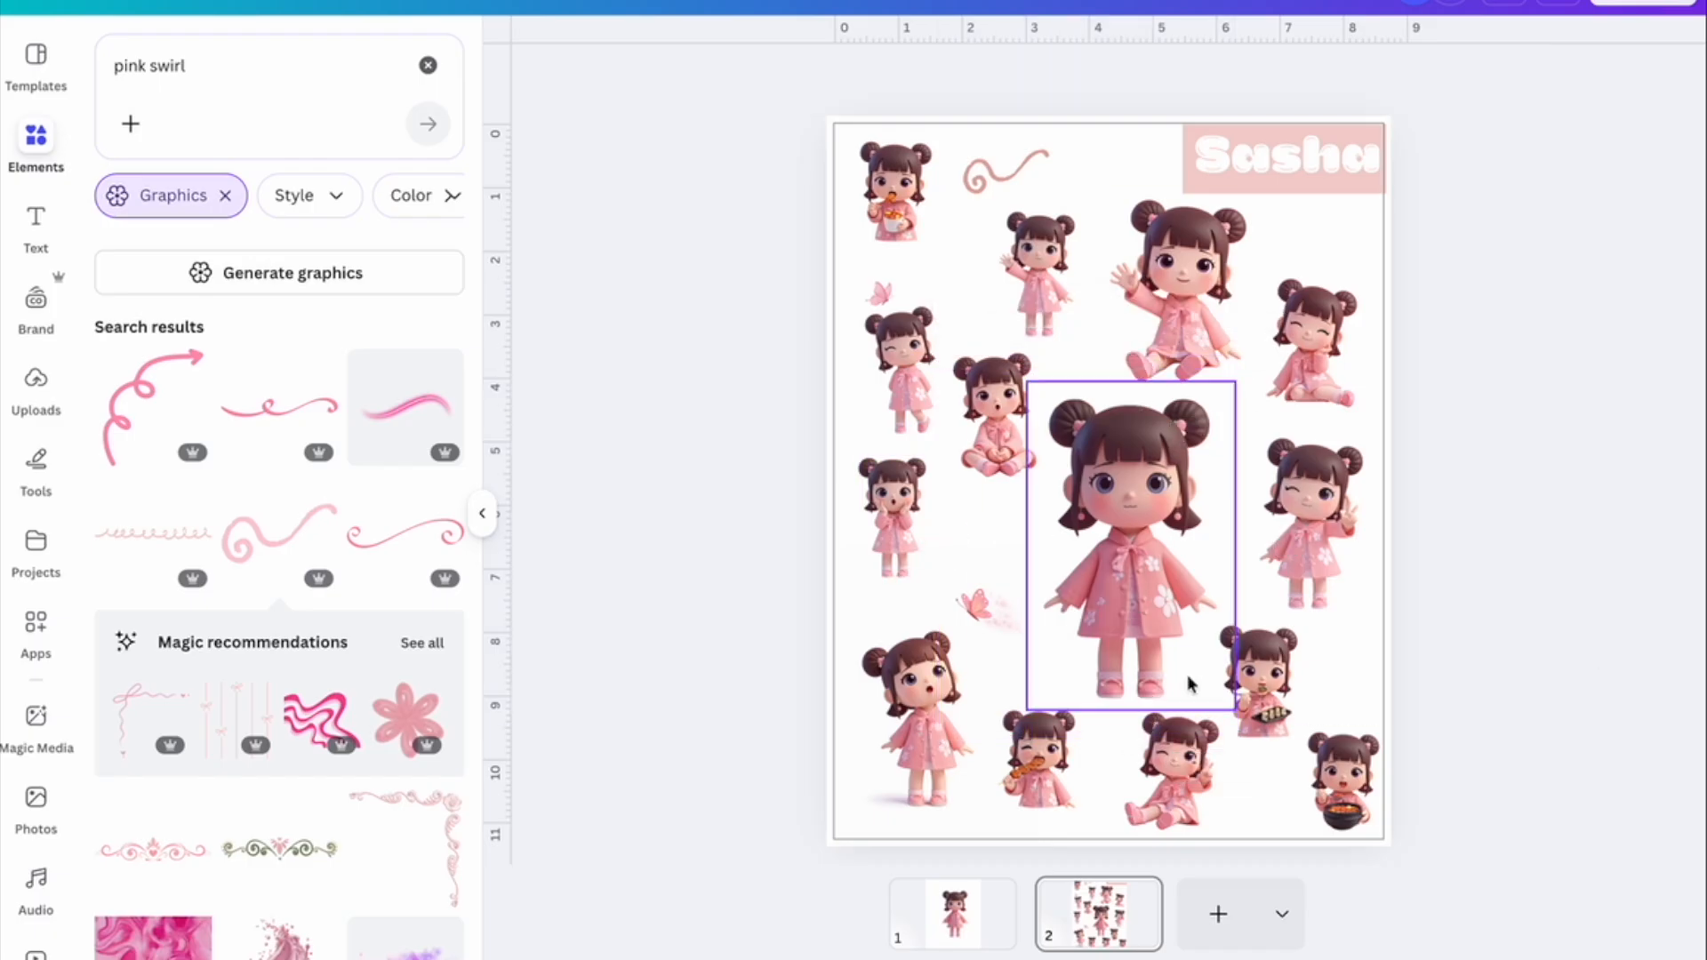
Set page 2's background to the dark green of the terracotta palette.
left_click(854, 126)
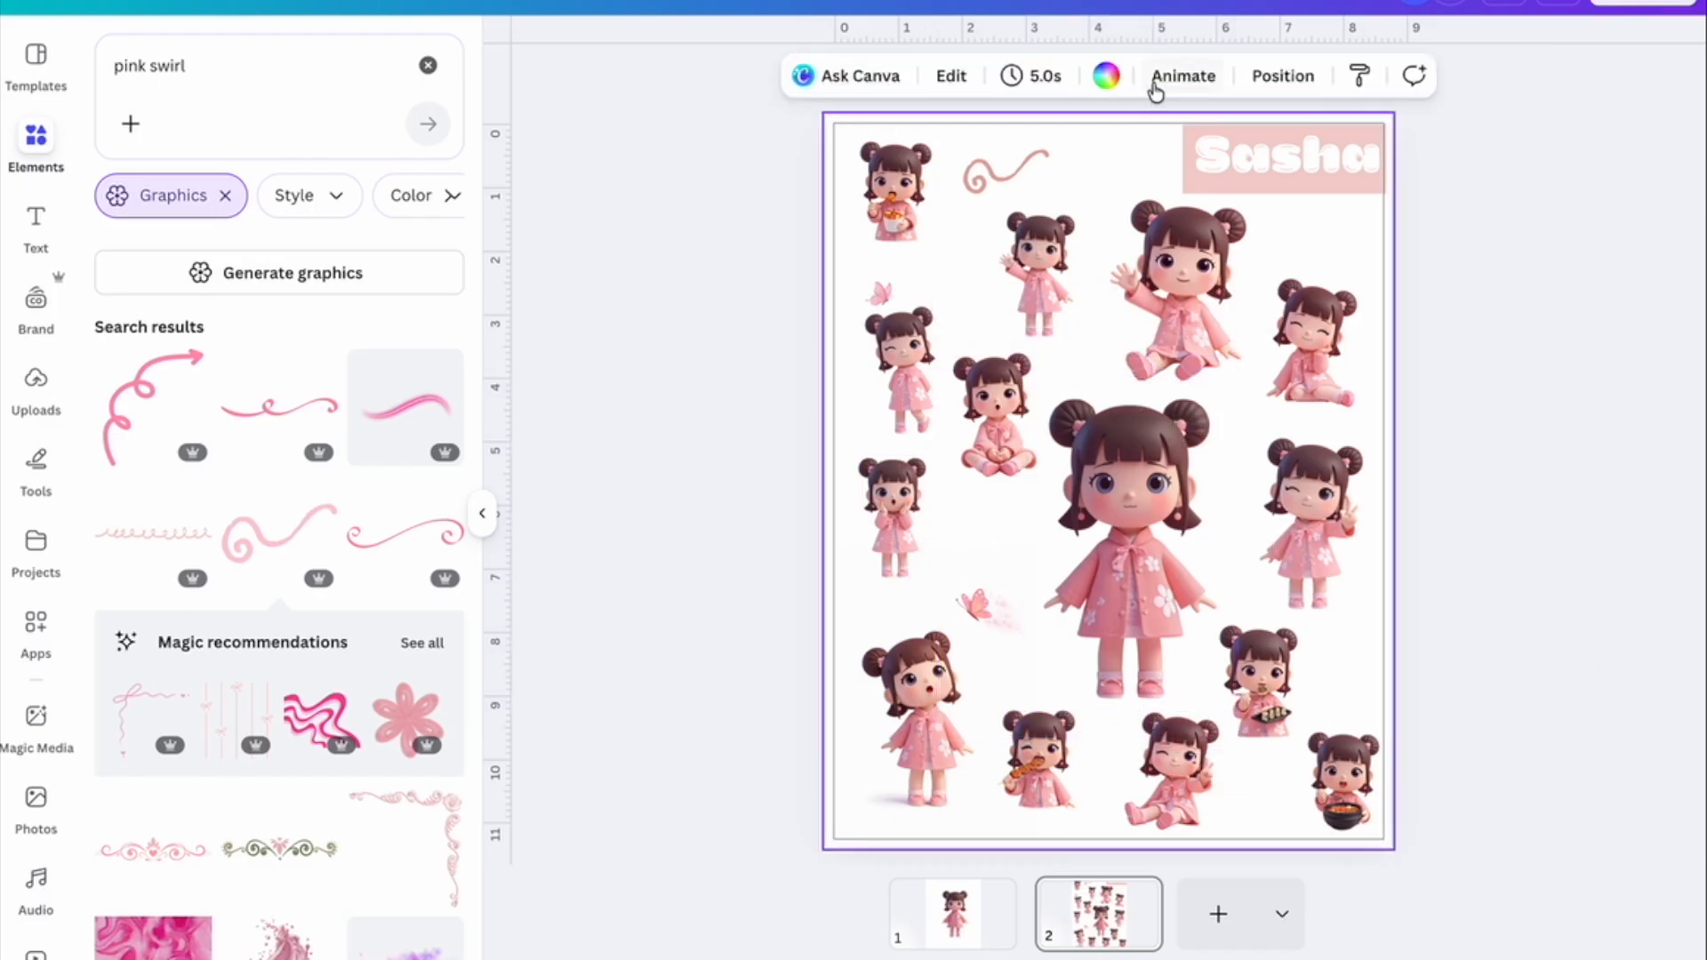
left_click(1106, 75)
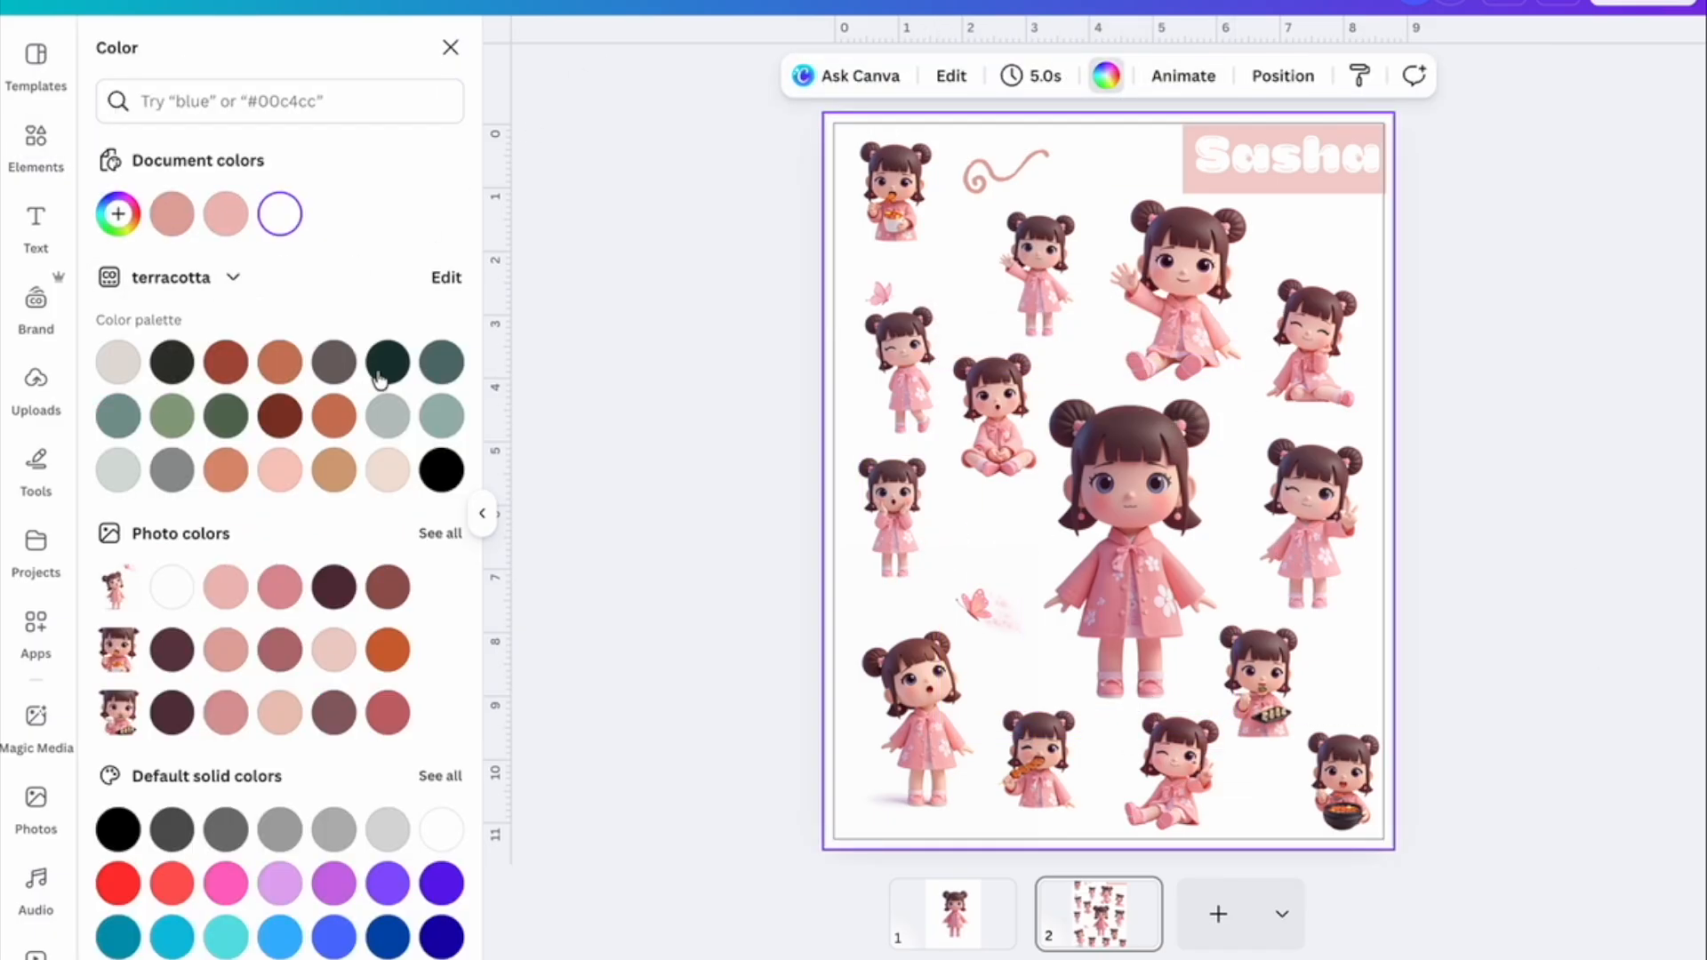
left_click(382, 365)
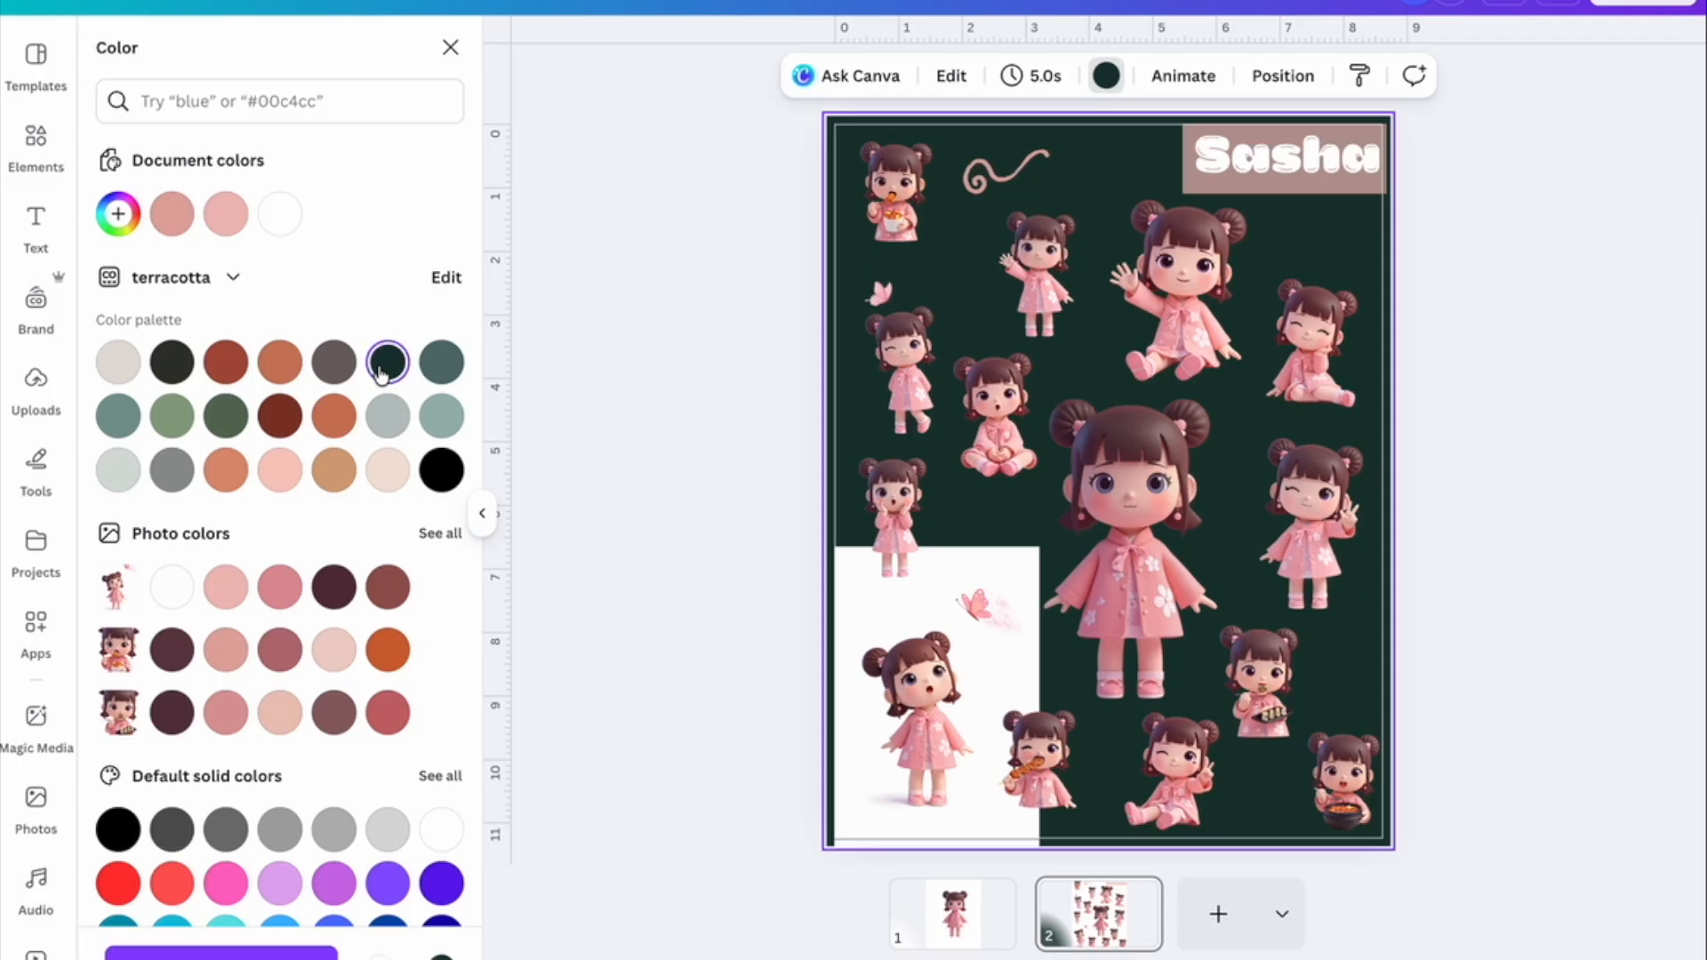
Remove the white background from the butterfly girl image in the page's lower-left corner.
left_click(884, 782)
left_click(818, 82)
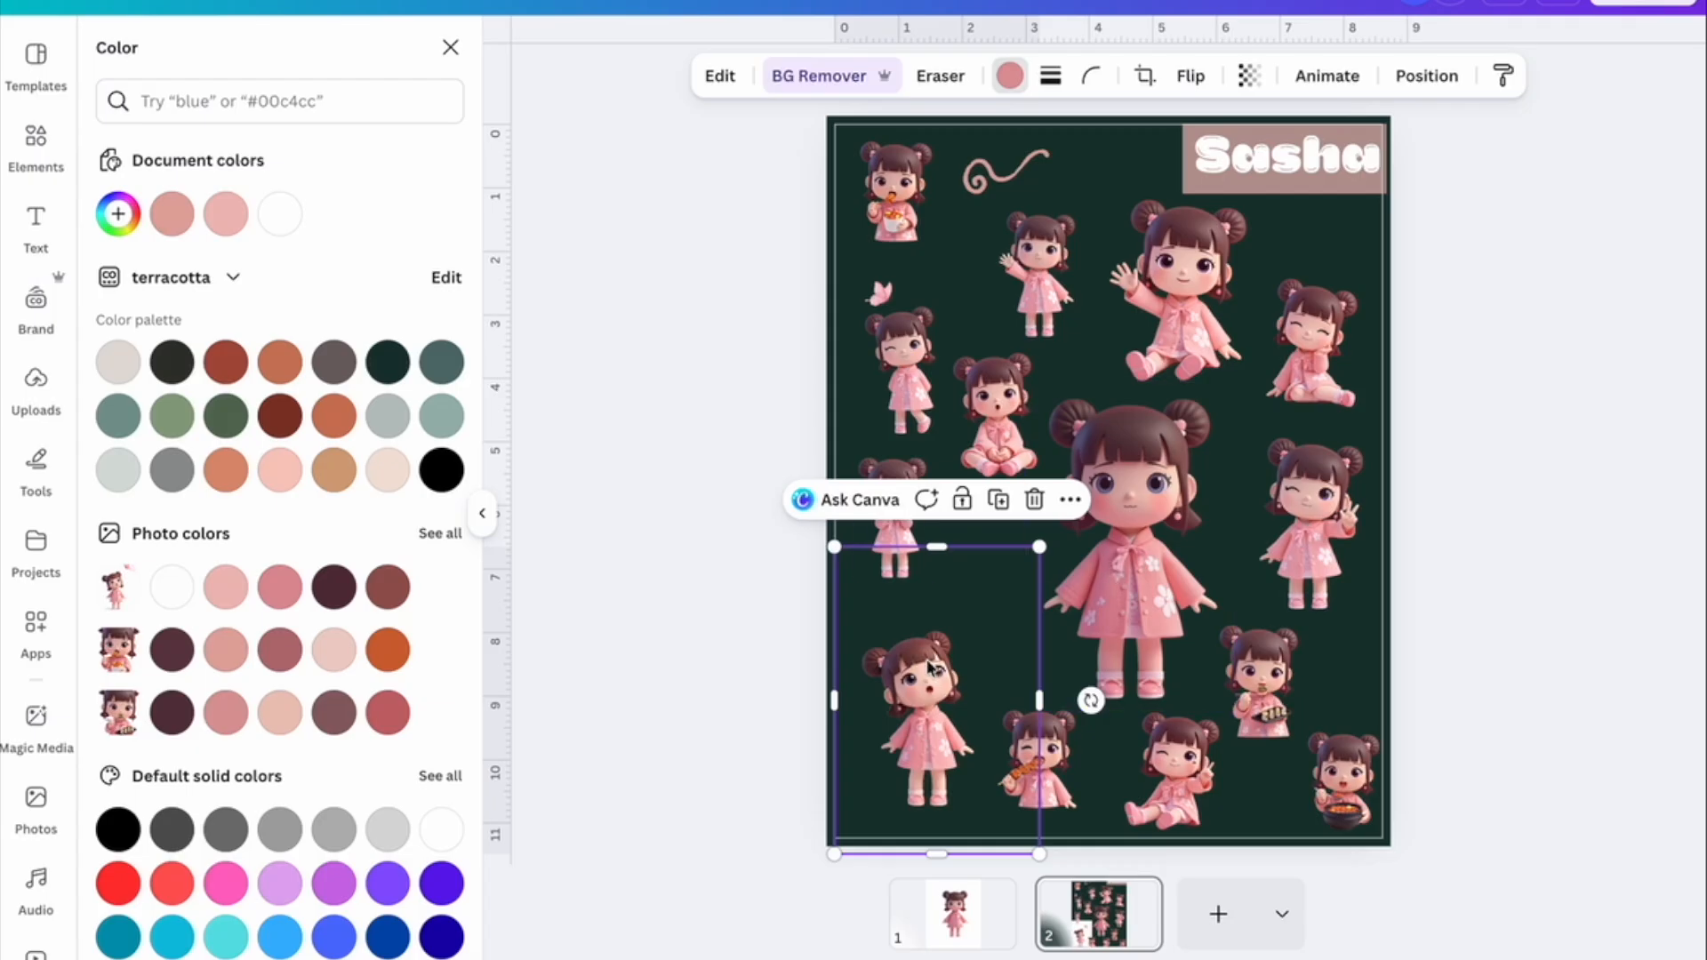
left_click(838, 80)
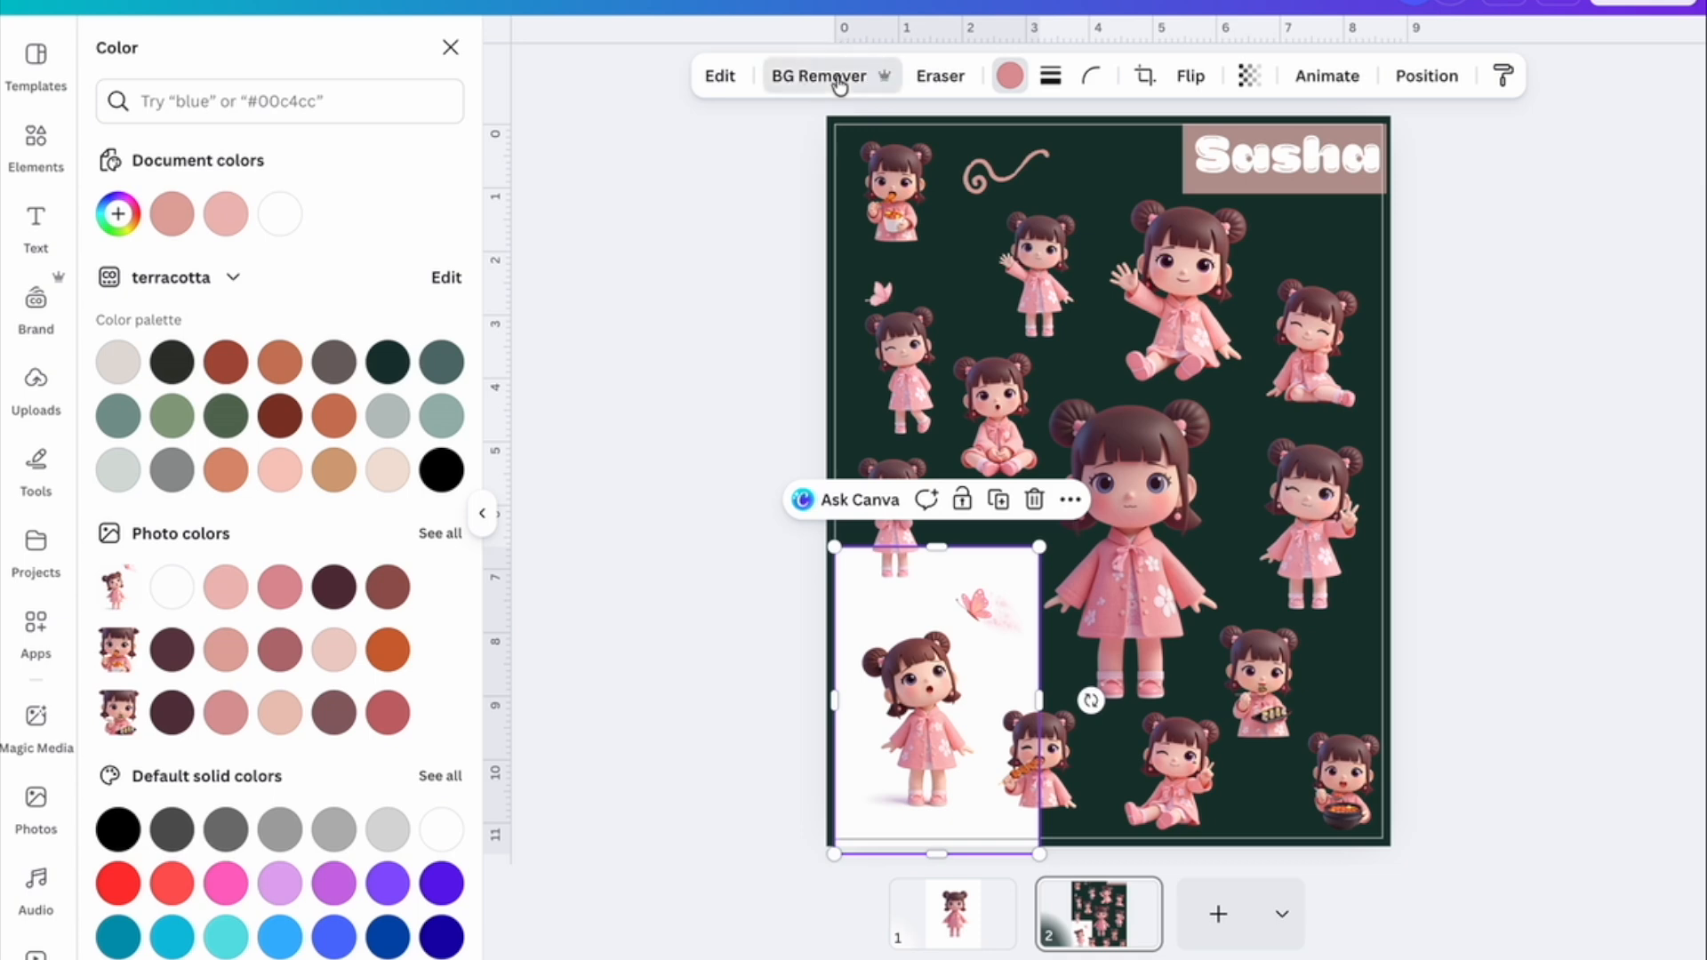
left_click(839, 78)
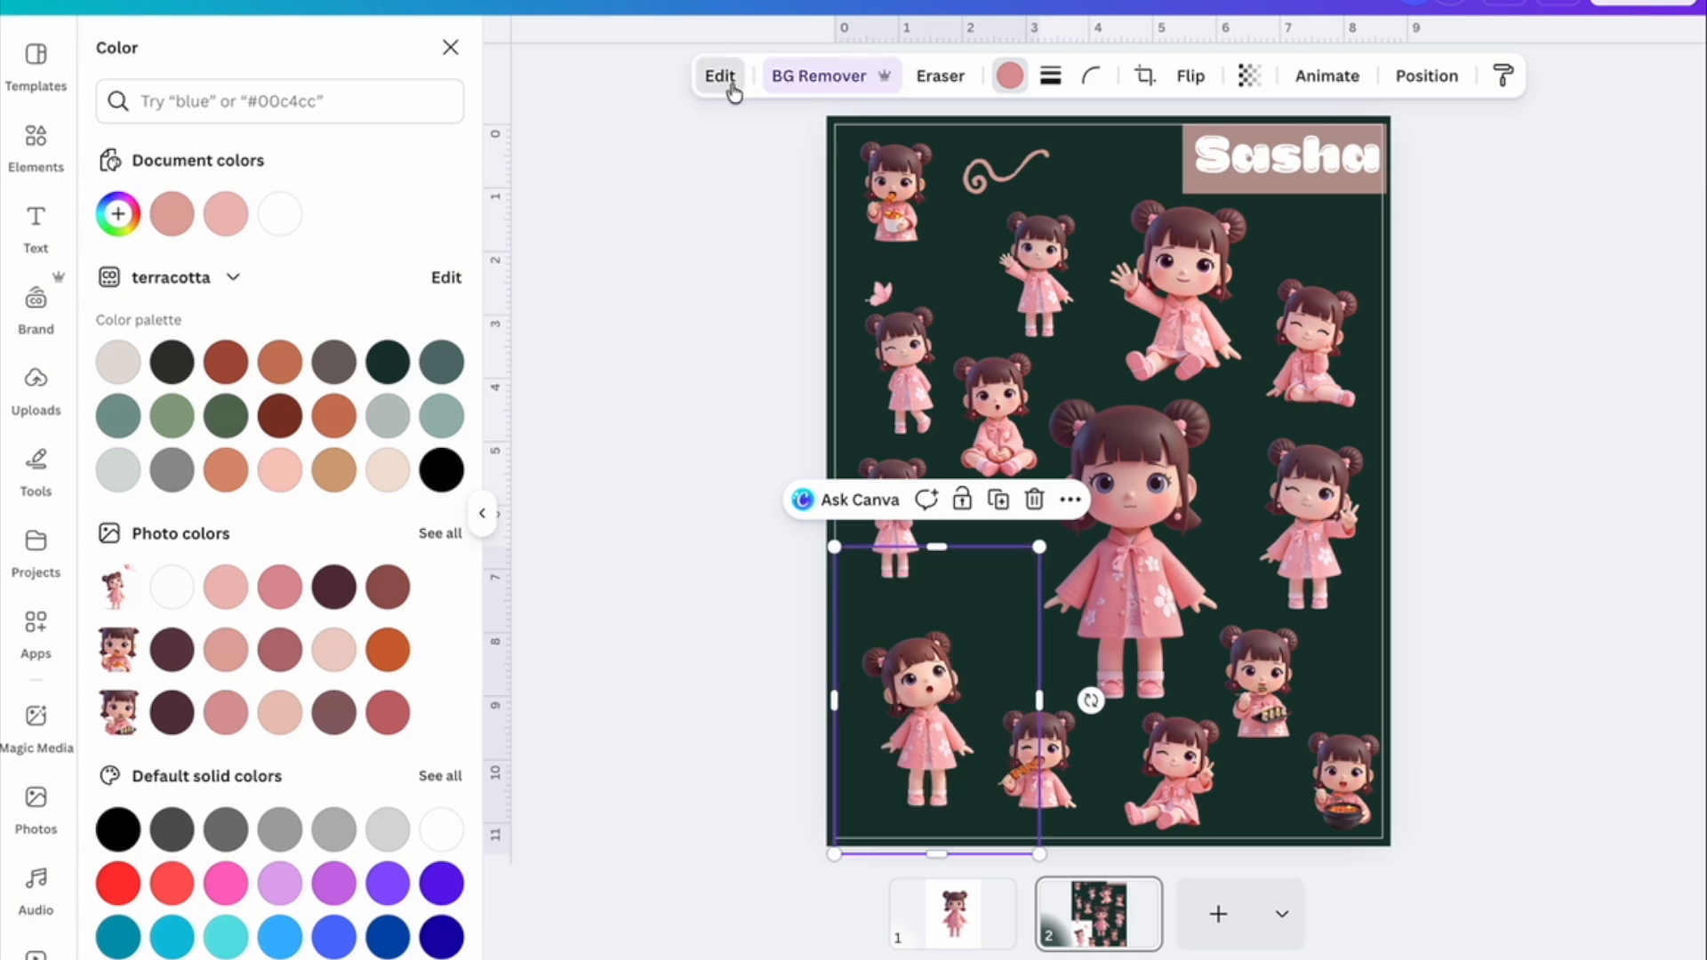
Try to restore the erased butterfly beside the standing girl with the Pixel Eraser's Restore brush.
left_click(720, 77)
left_click(250, 363)
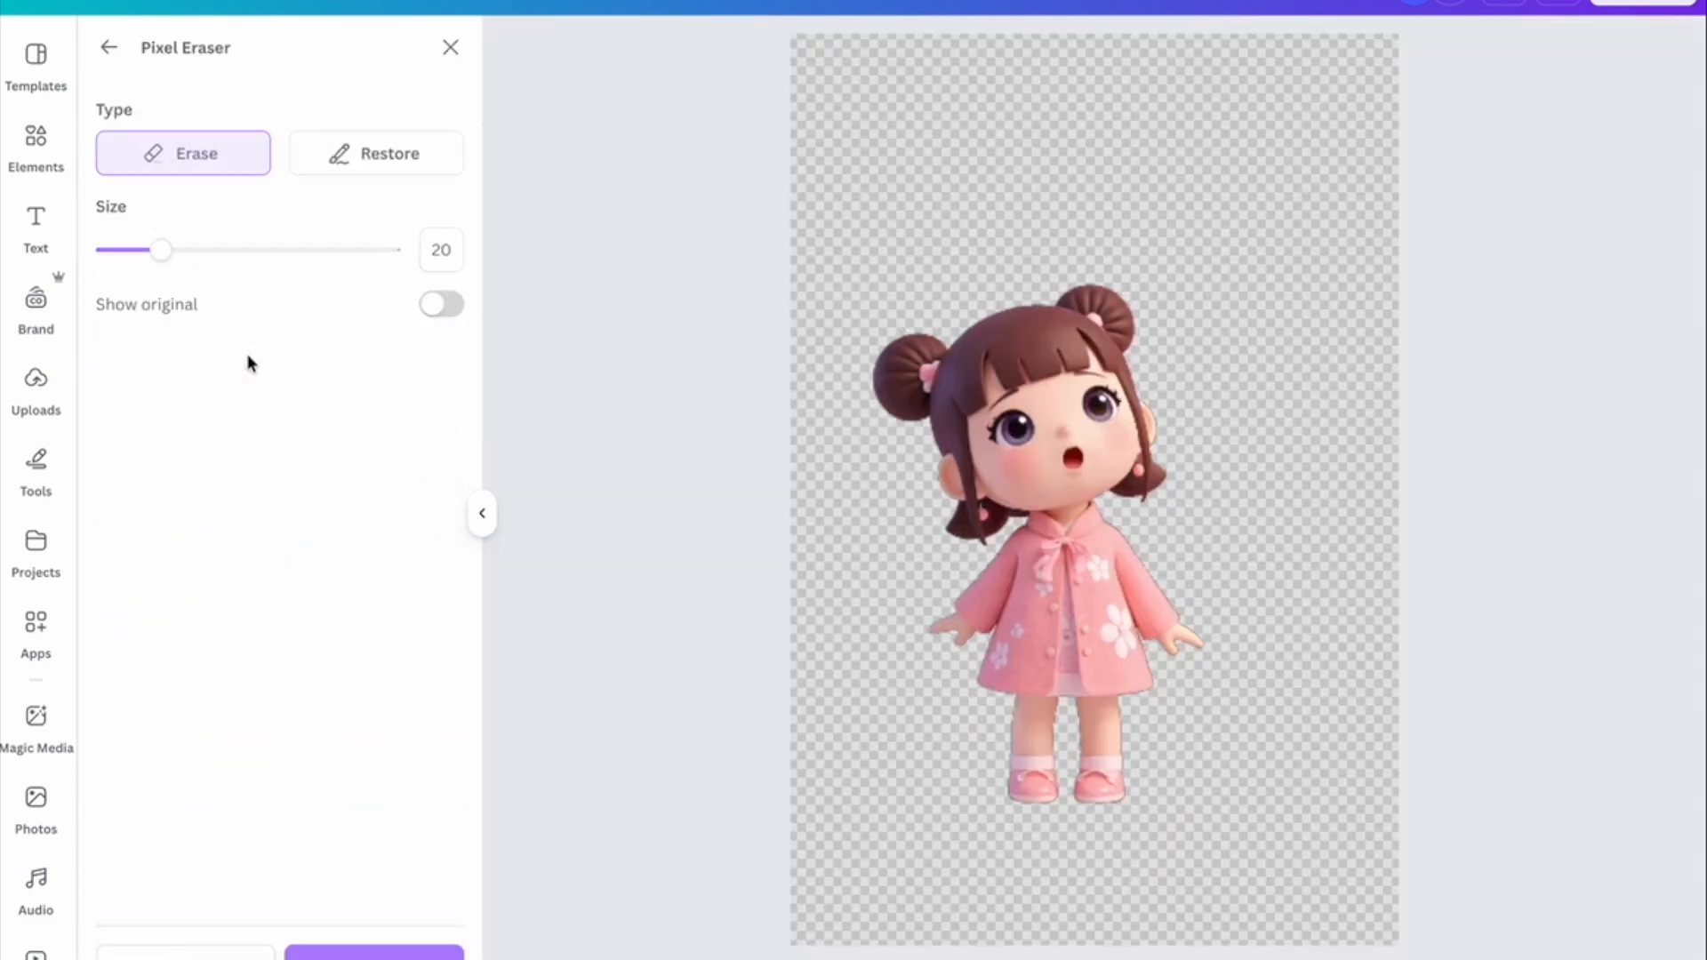
left_click(388, 153)
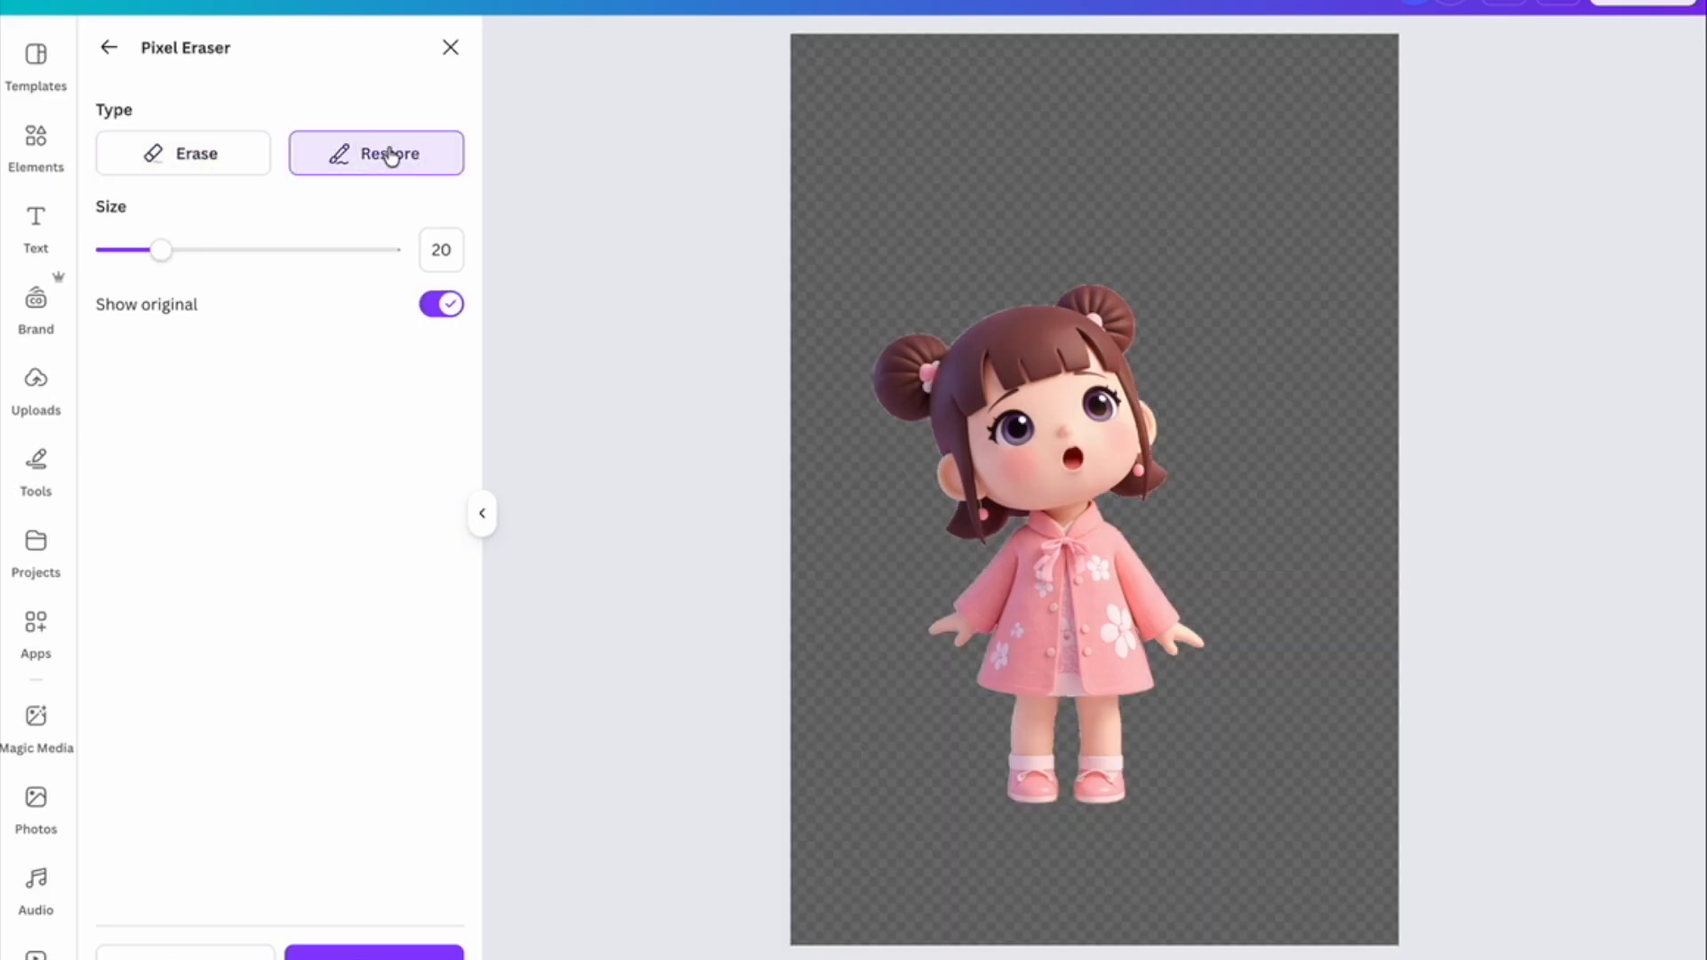
mouse_move(1263, 168)
left_mouse_down()
mouse_move(1250, 122)
mouse_move(1271, 175)
mouse_move(1198, 197)
mouse_move(1227, 218)
mouse_move(1187, 166)
mouse_move(1244, 242)
mouse_move(1228, 203)
mouse_move(1258, 237)
mouse_move(1278, 194)
mouse_move(1276, 265)
left_mouse_up()
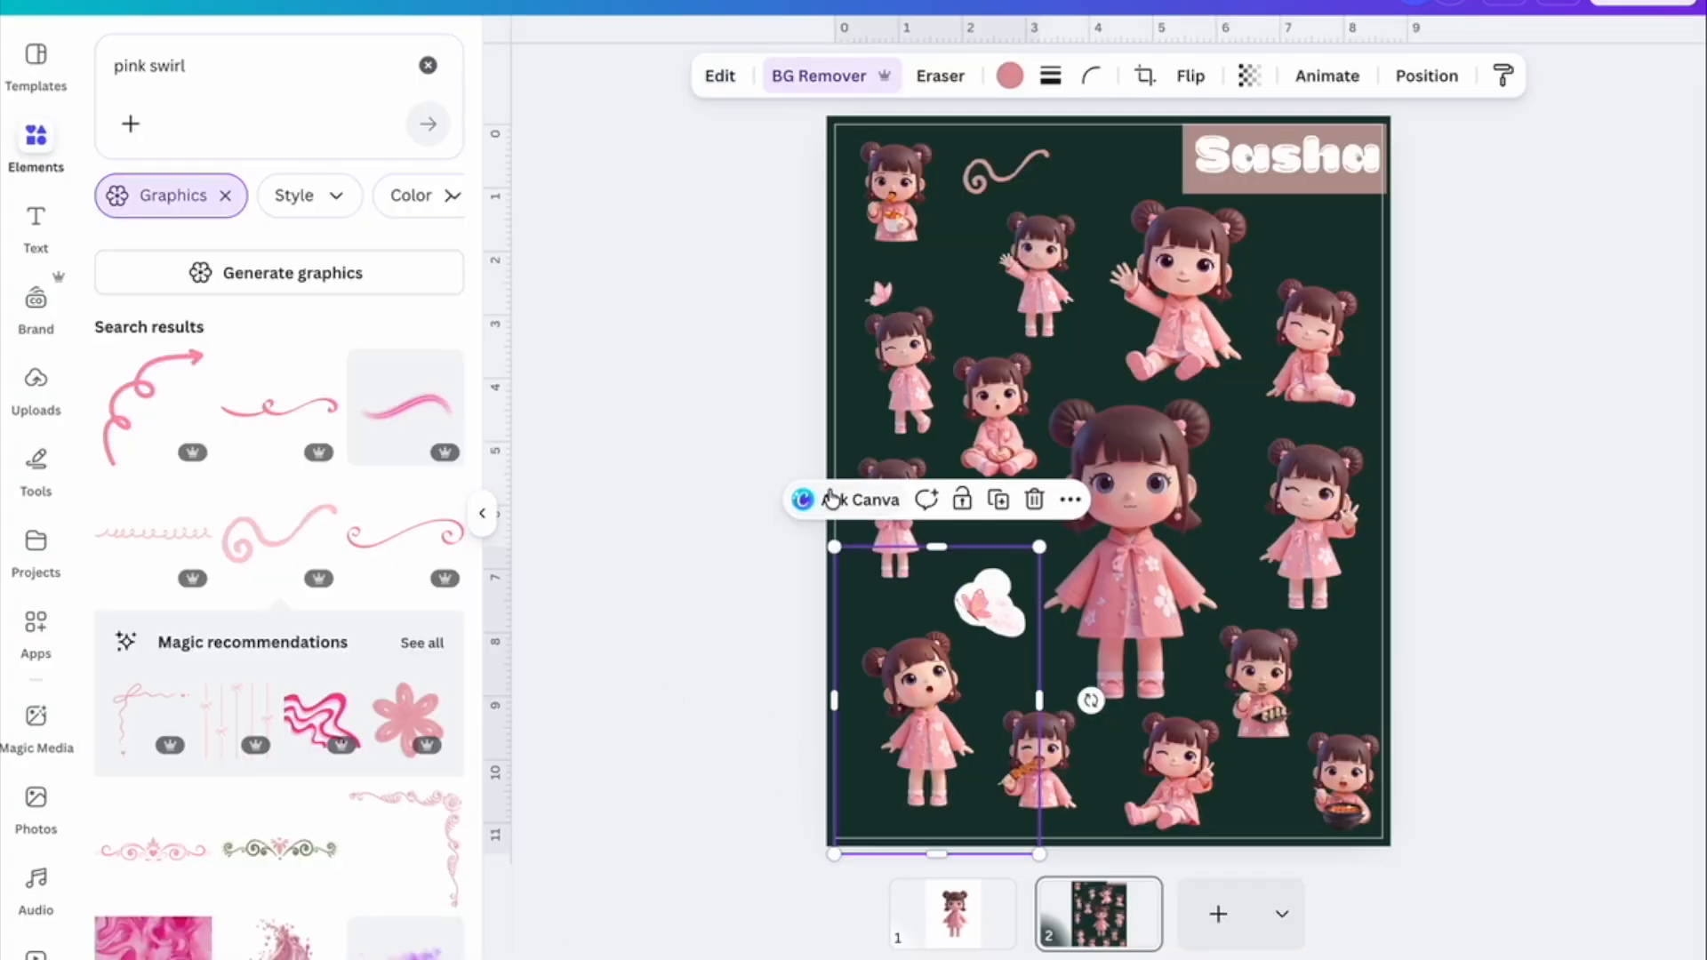
left_click(885, 296)
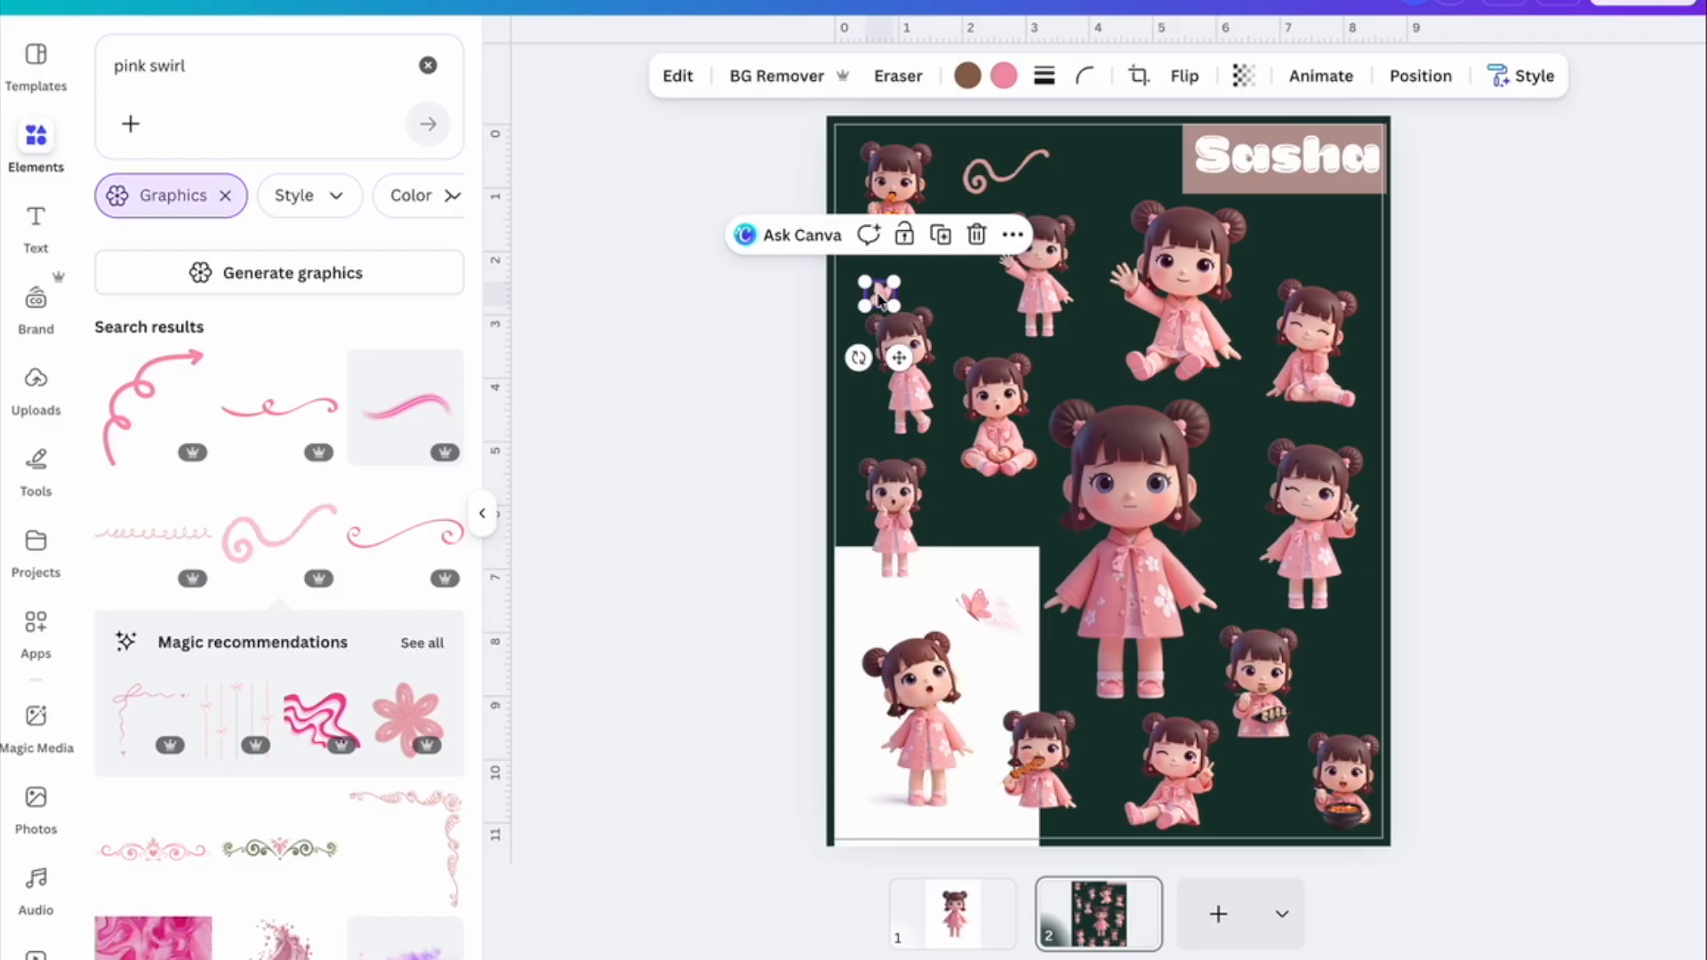
left_click(682, 320)
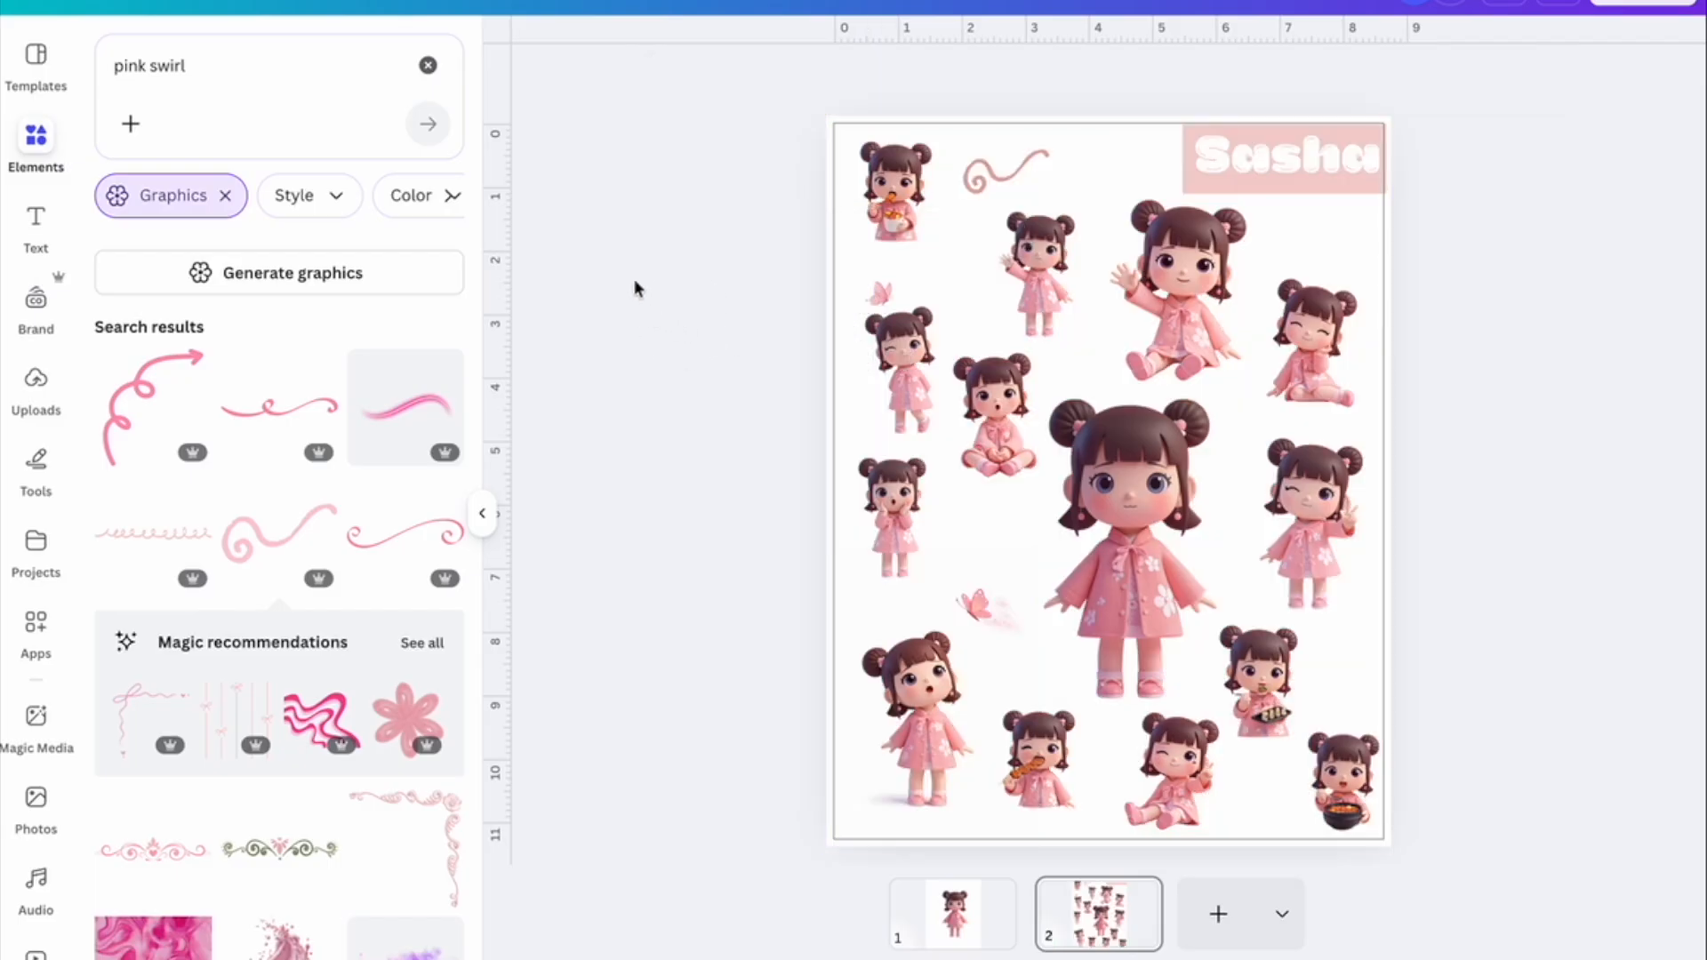
Move the butterfly girl image slightly up and to the left in the page's lower-left corner.
left_click(919, 696)
left_click_drag(918, 696, 898, 687)
left_click(1514, 663)
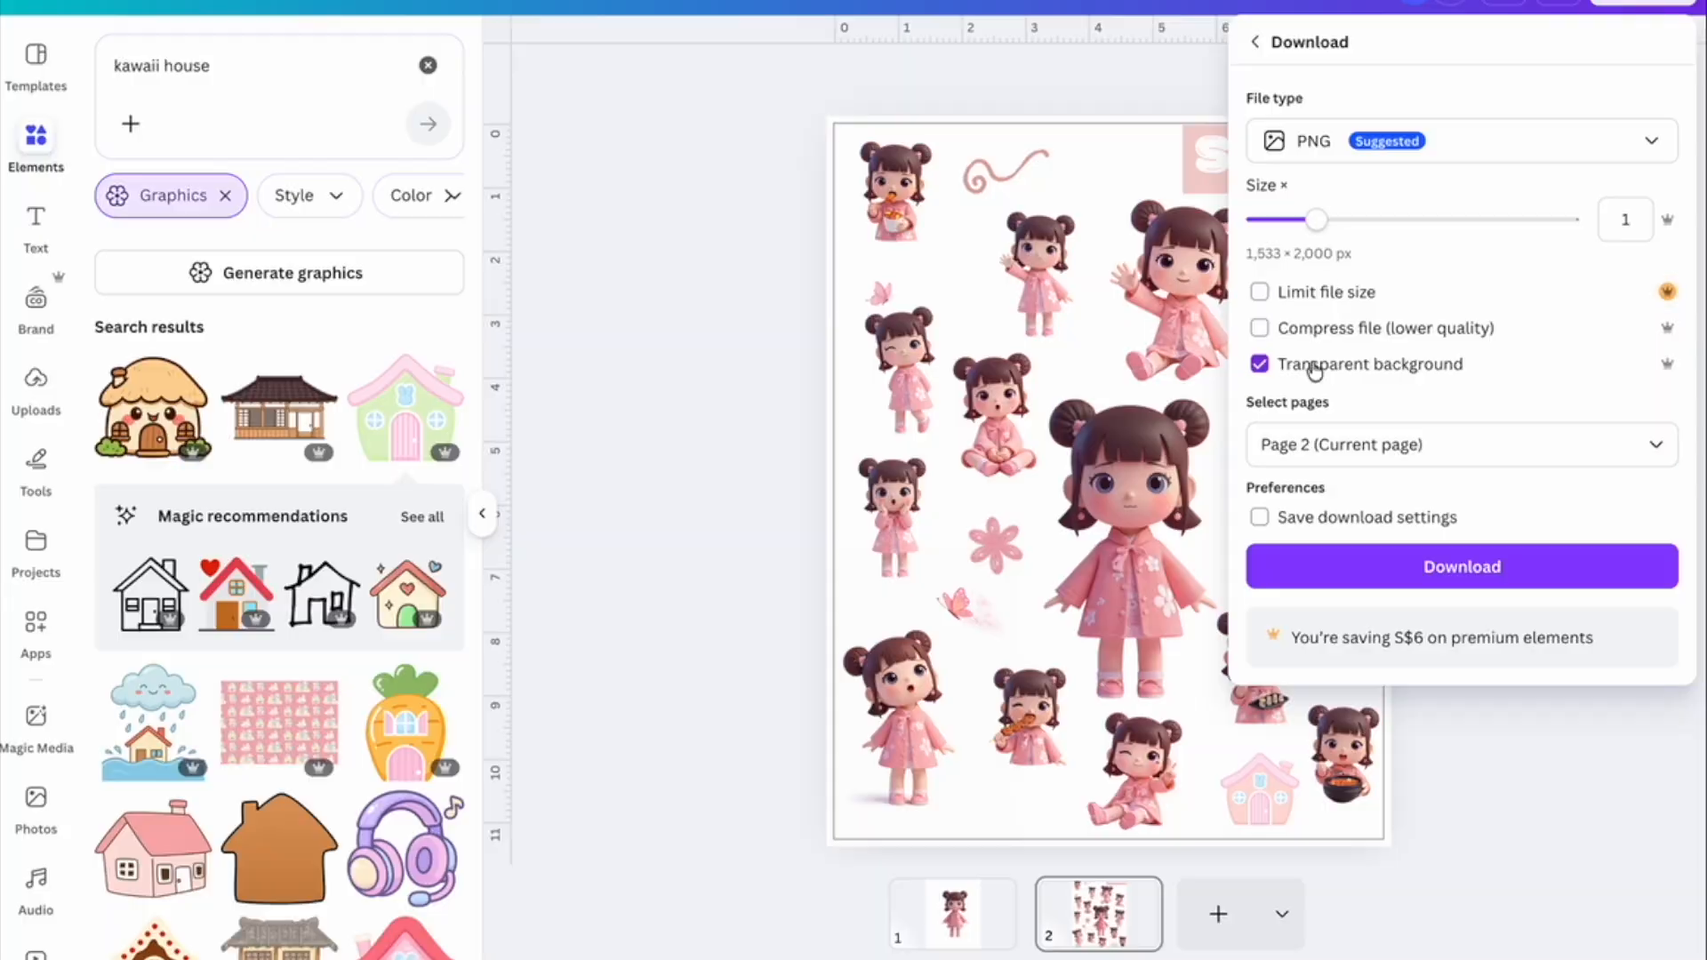
Download page 2 as a PNG with transparent background and place the exported image on page 3.
left_click(1460, 564)
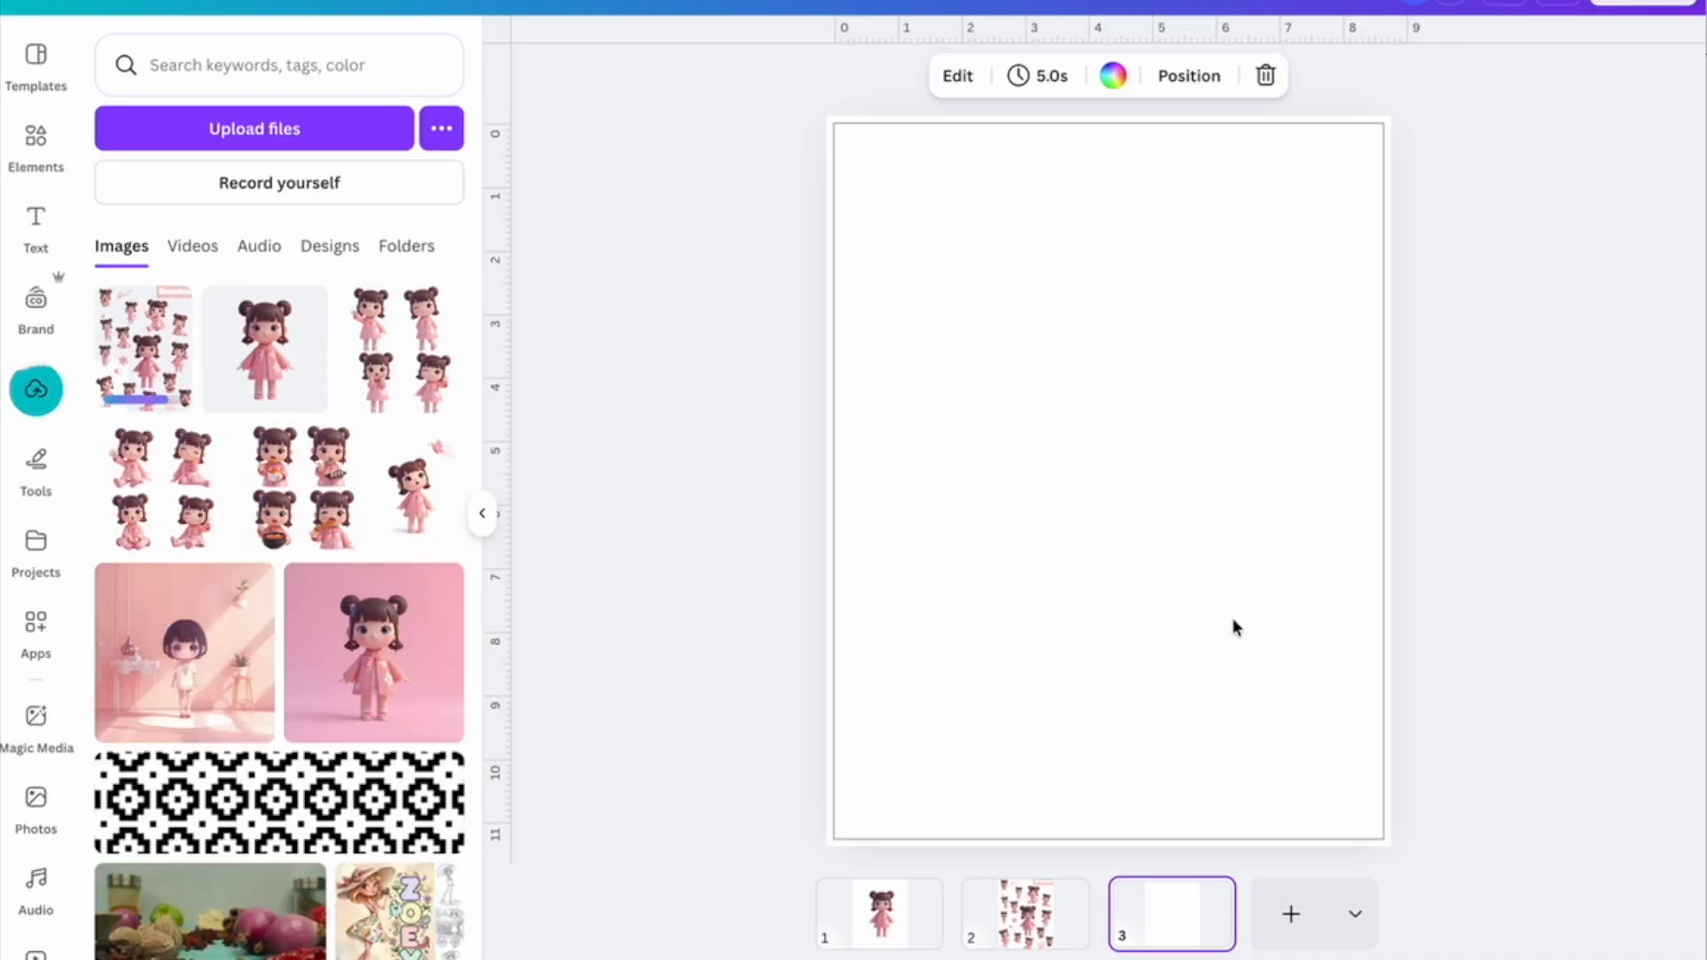
left_click(142, 349)
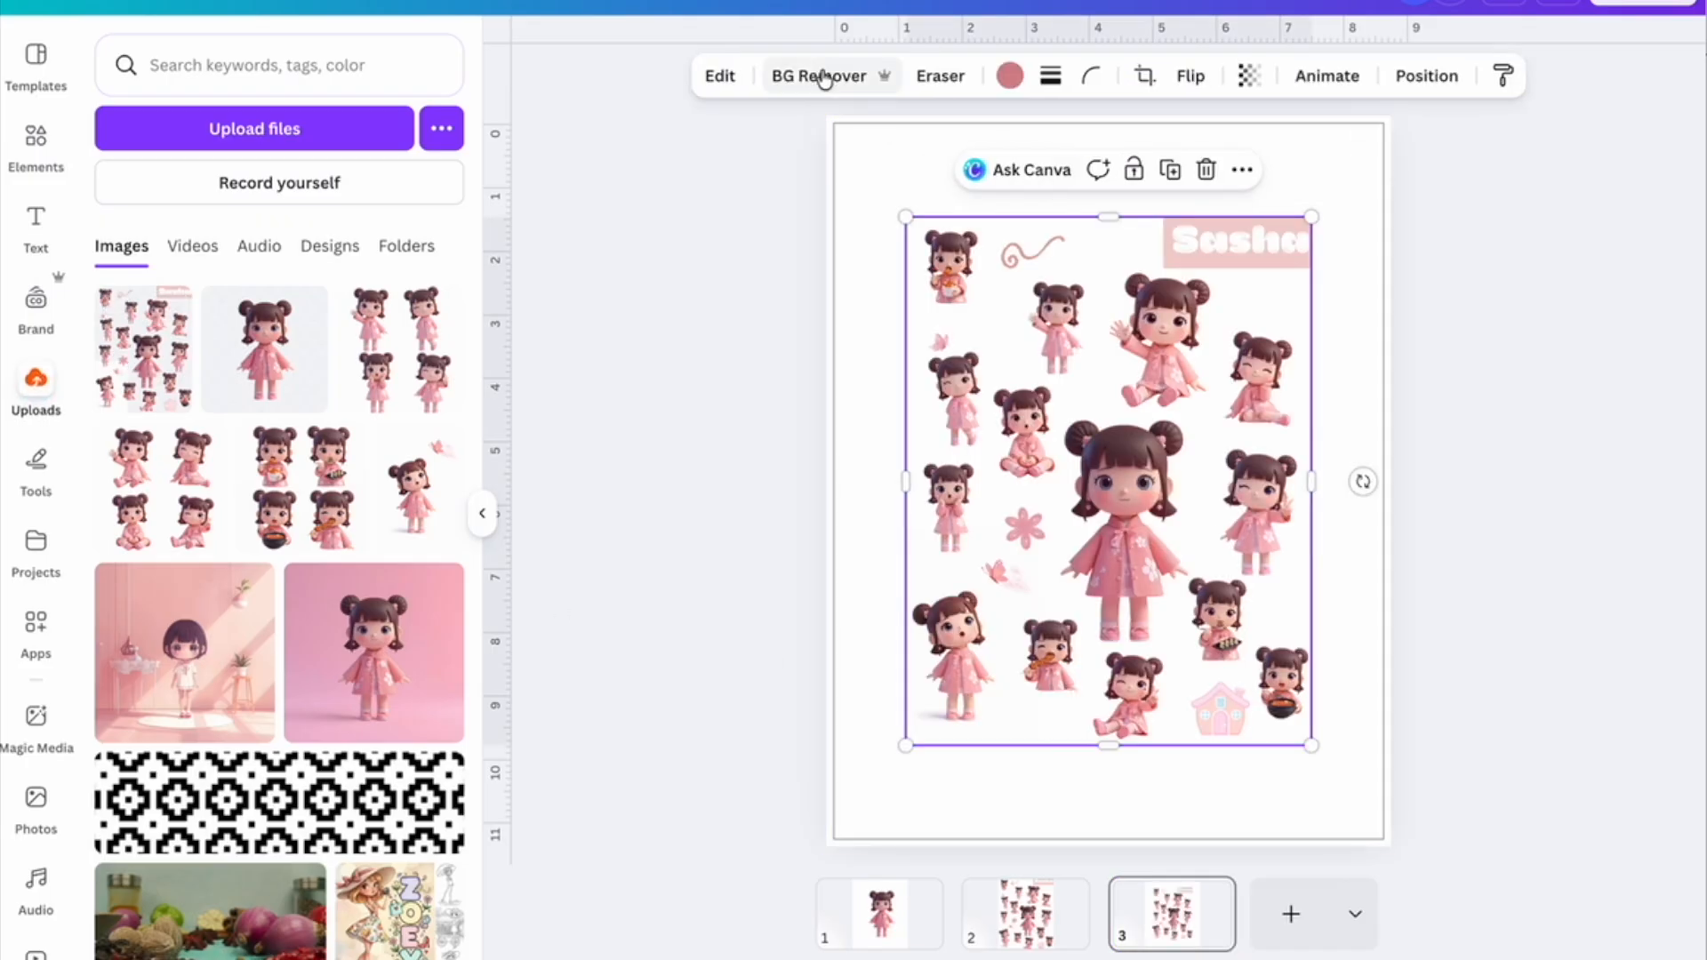
Set page 3's background to the dark green of the terracotta palette.
left_click(893, 125)
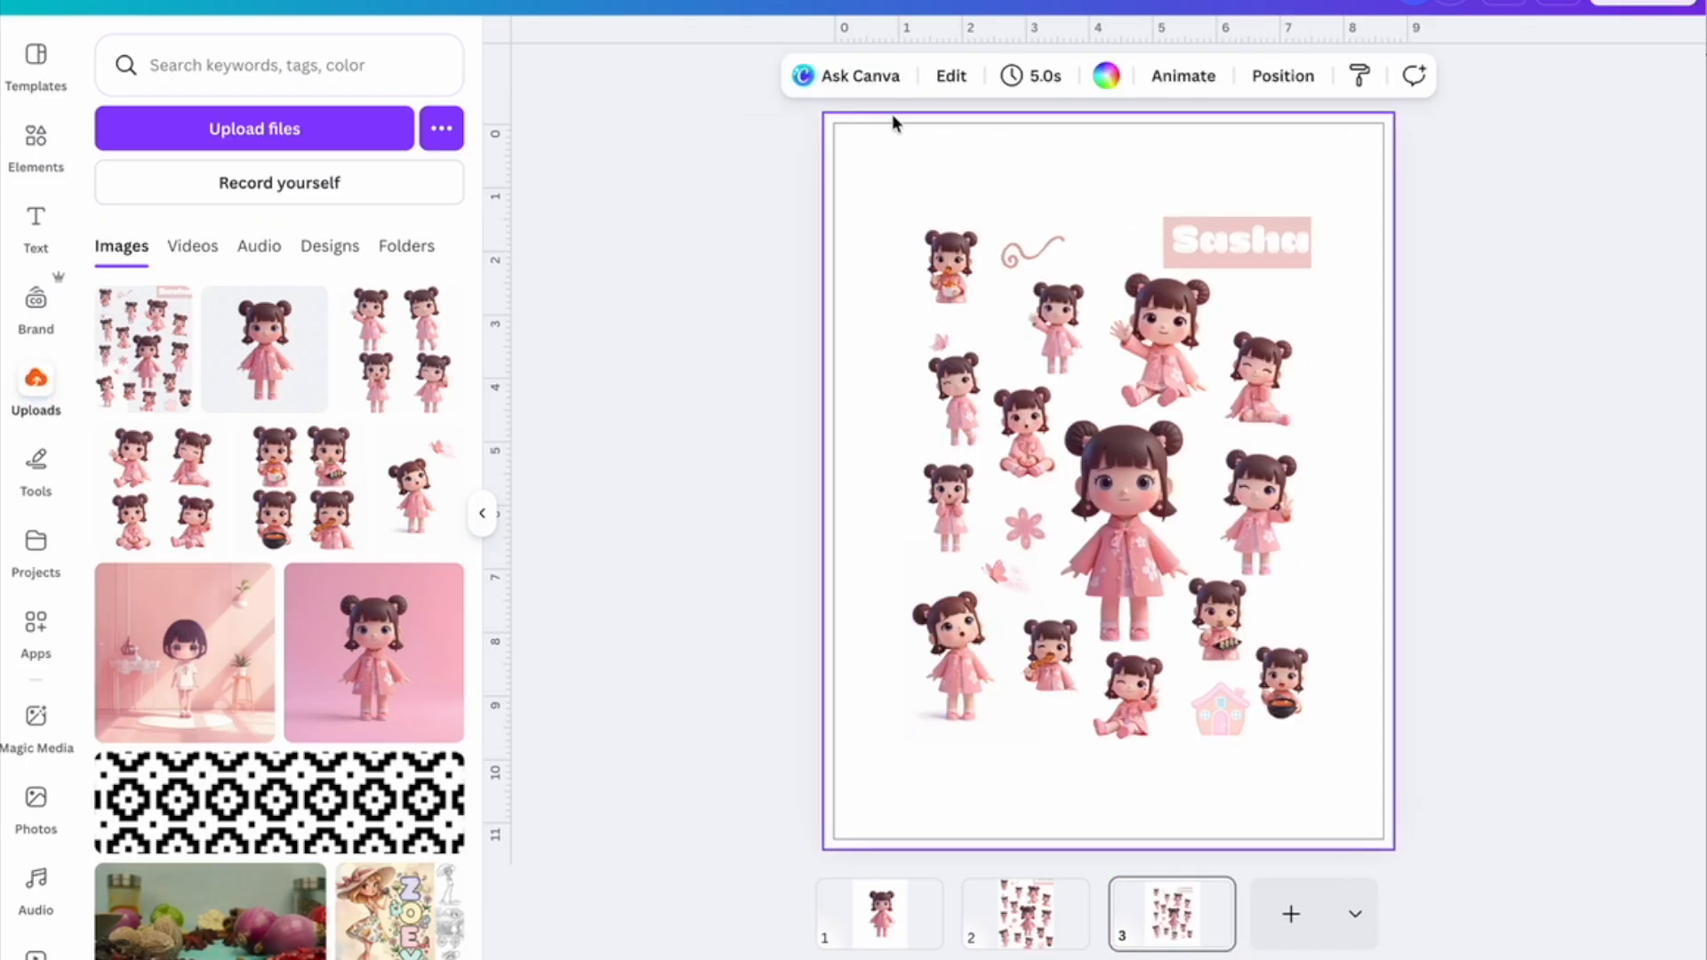
left_click(1106, 75)
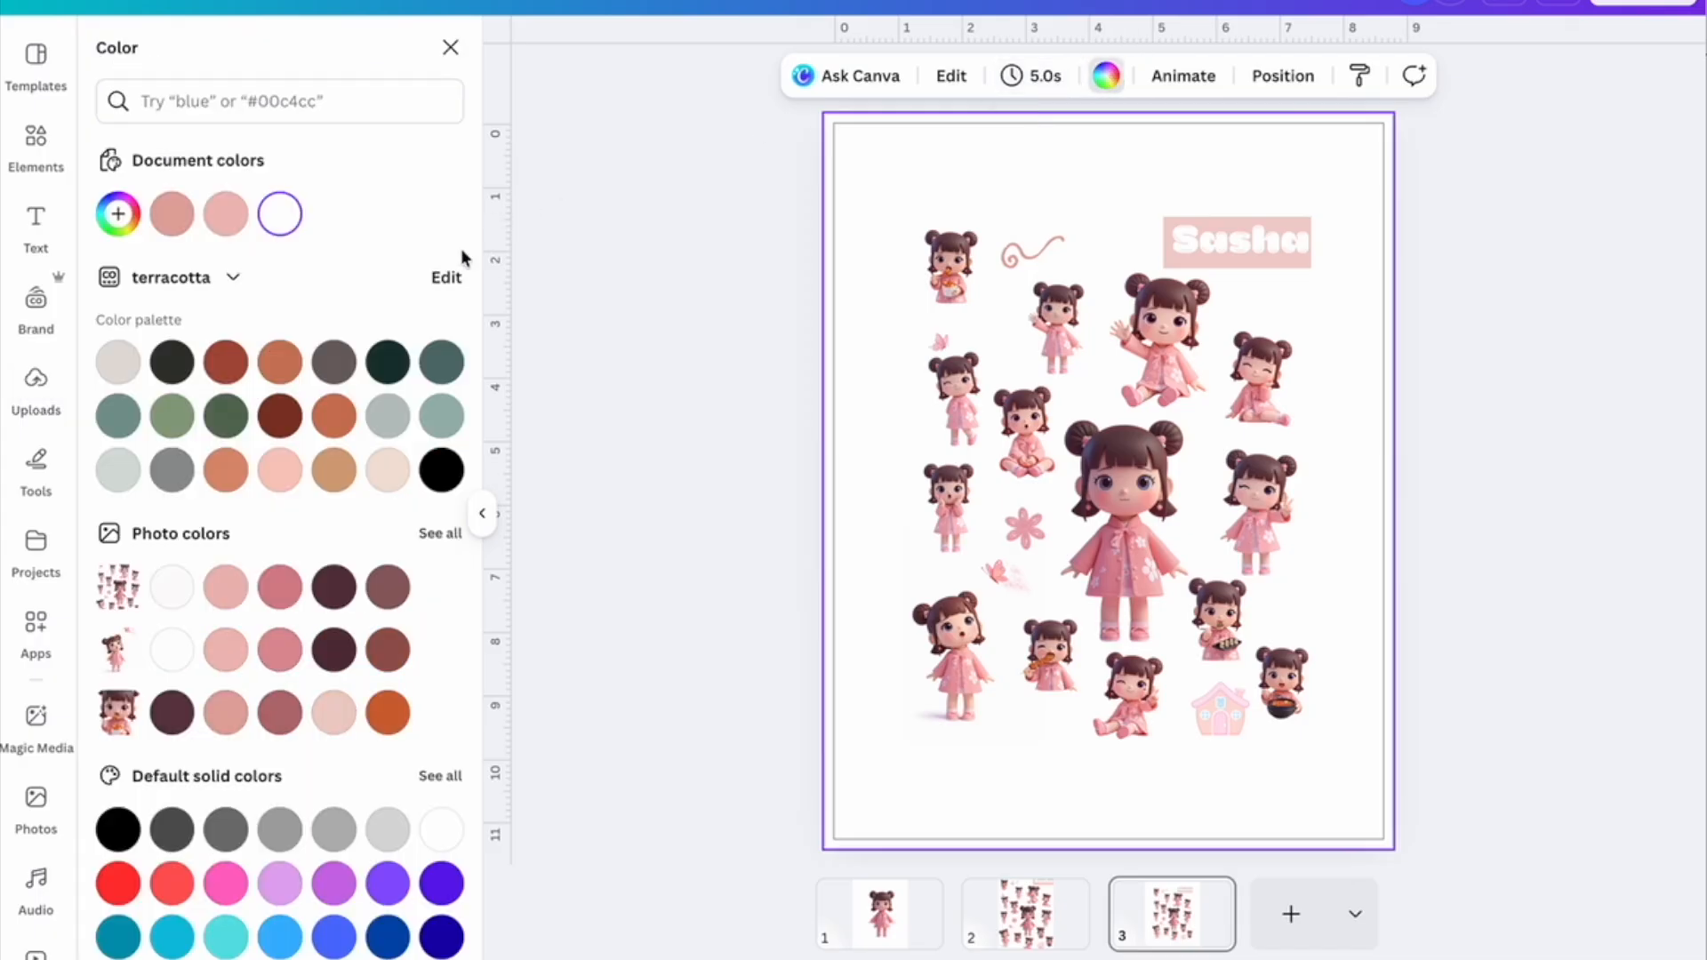
left_click(388, 362)
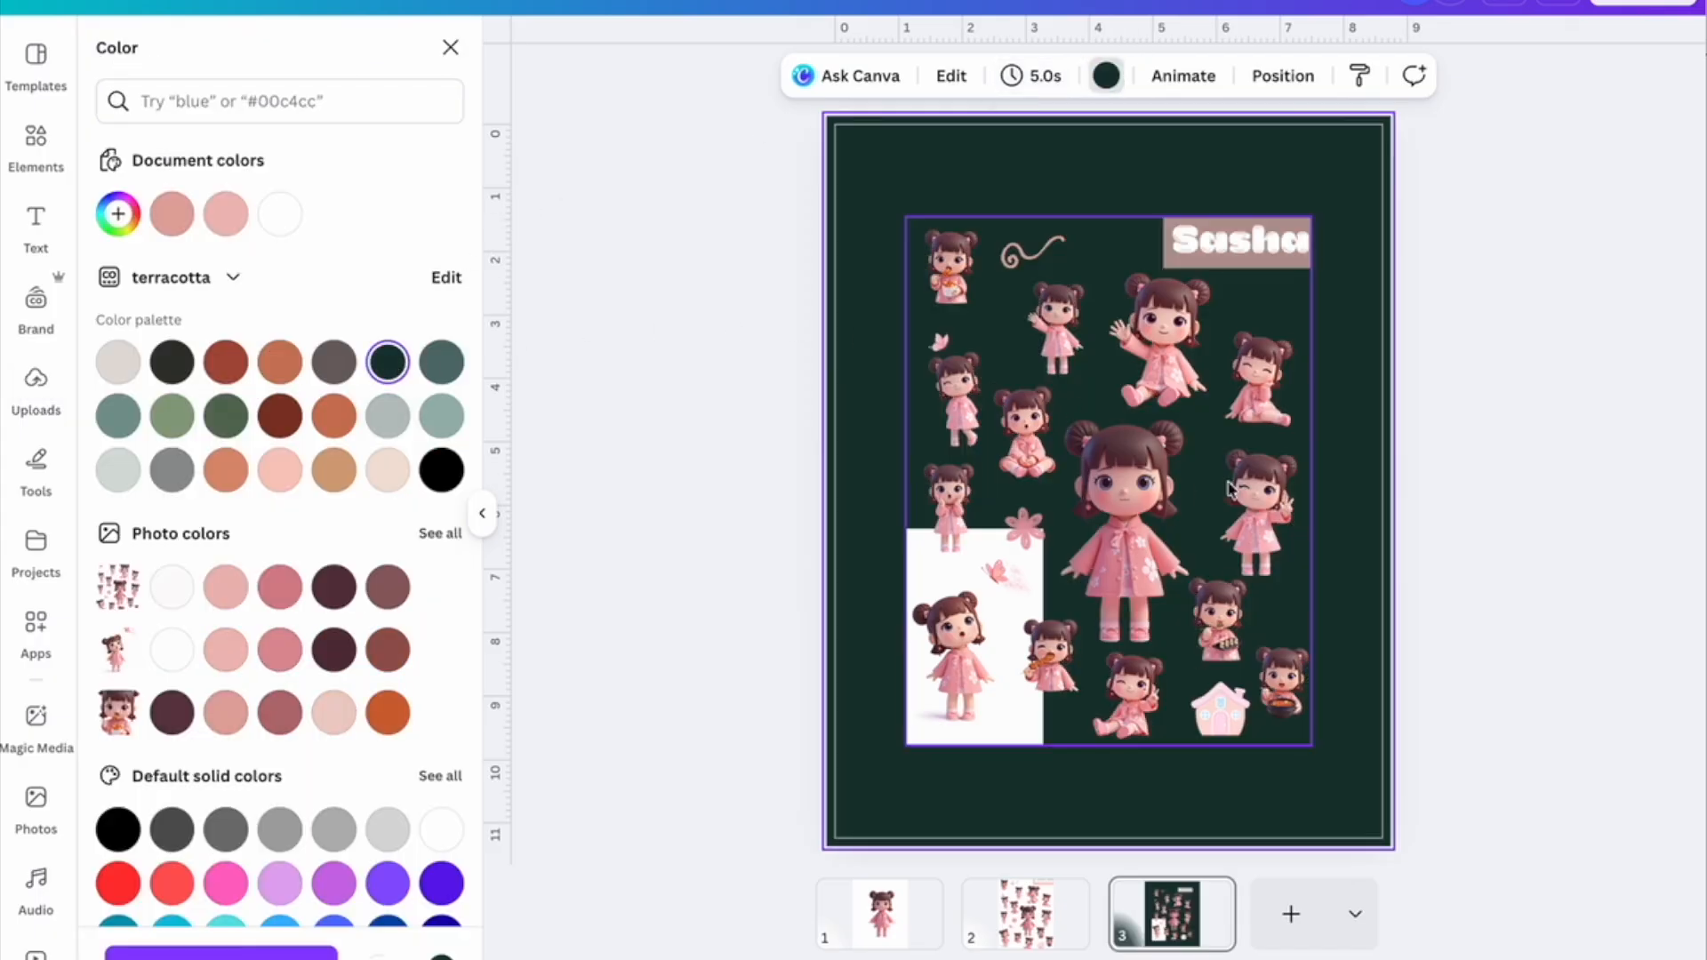
left_click(1007, 302)
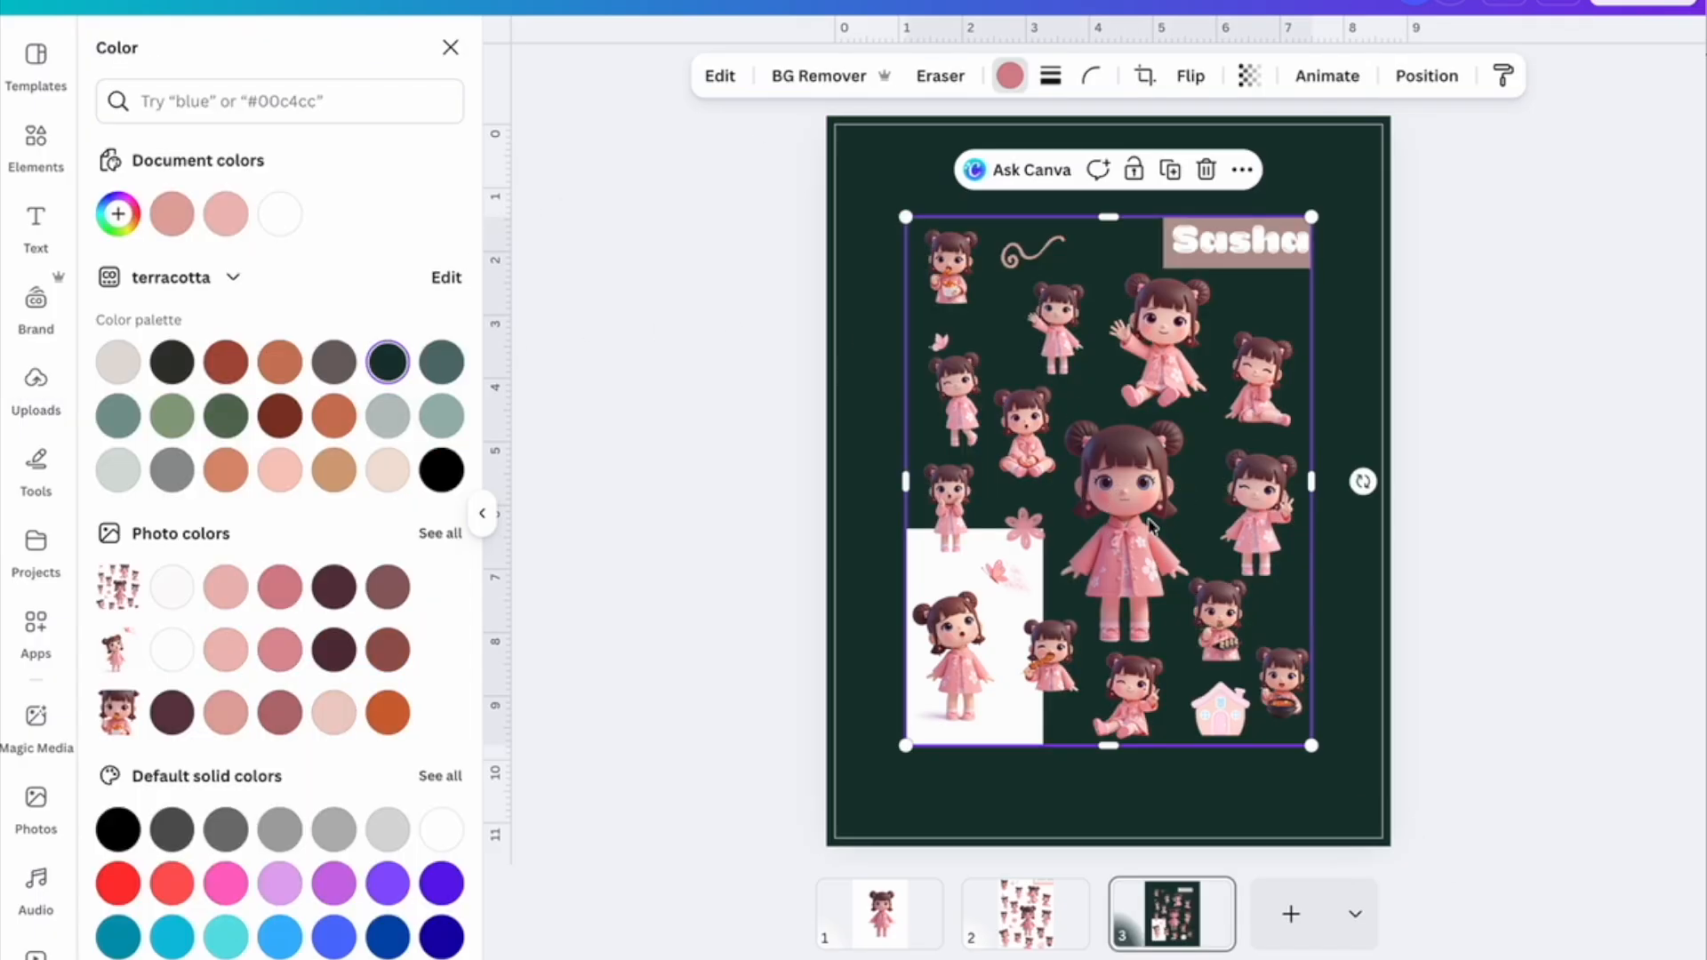
left_click(899, 156)
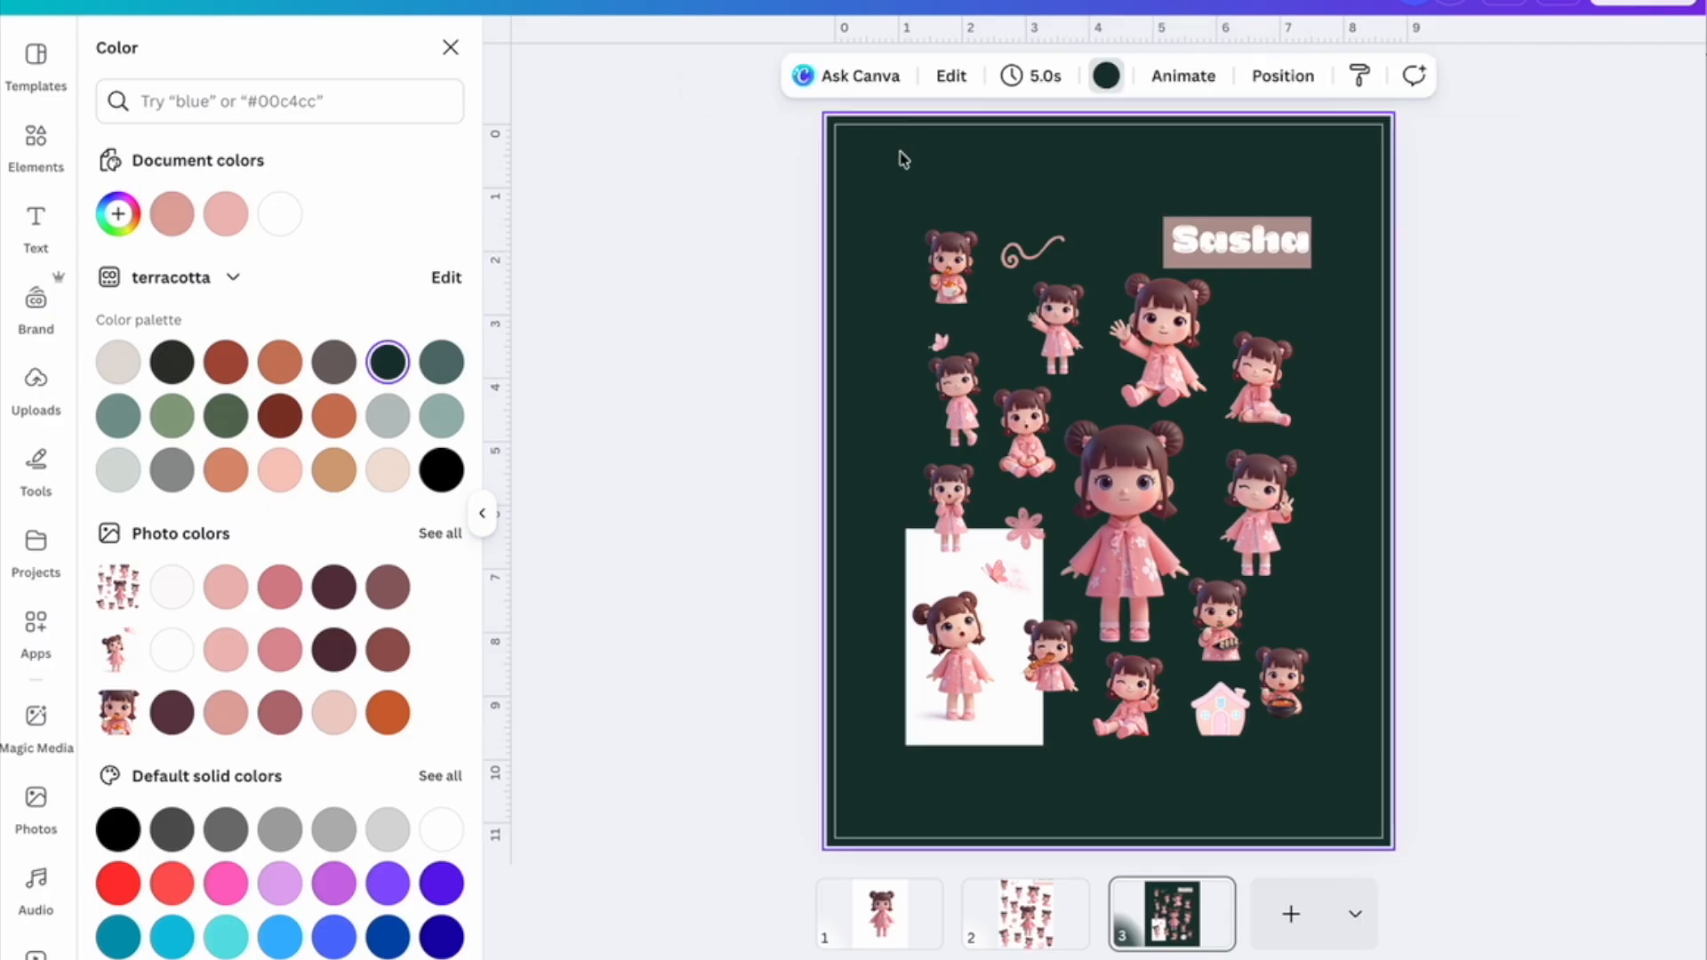
Remove the background from page 3's clipart image and enlarge it to fill the whole page.
left_click(819, 76)
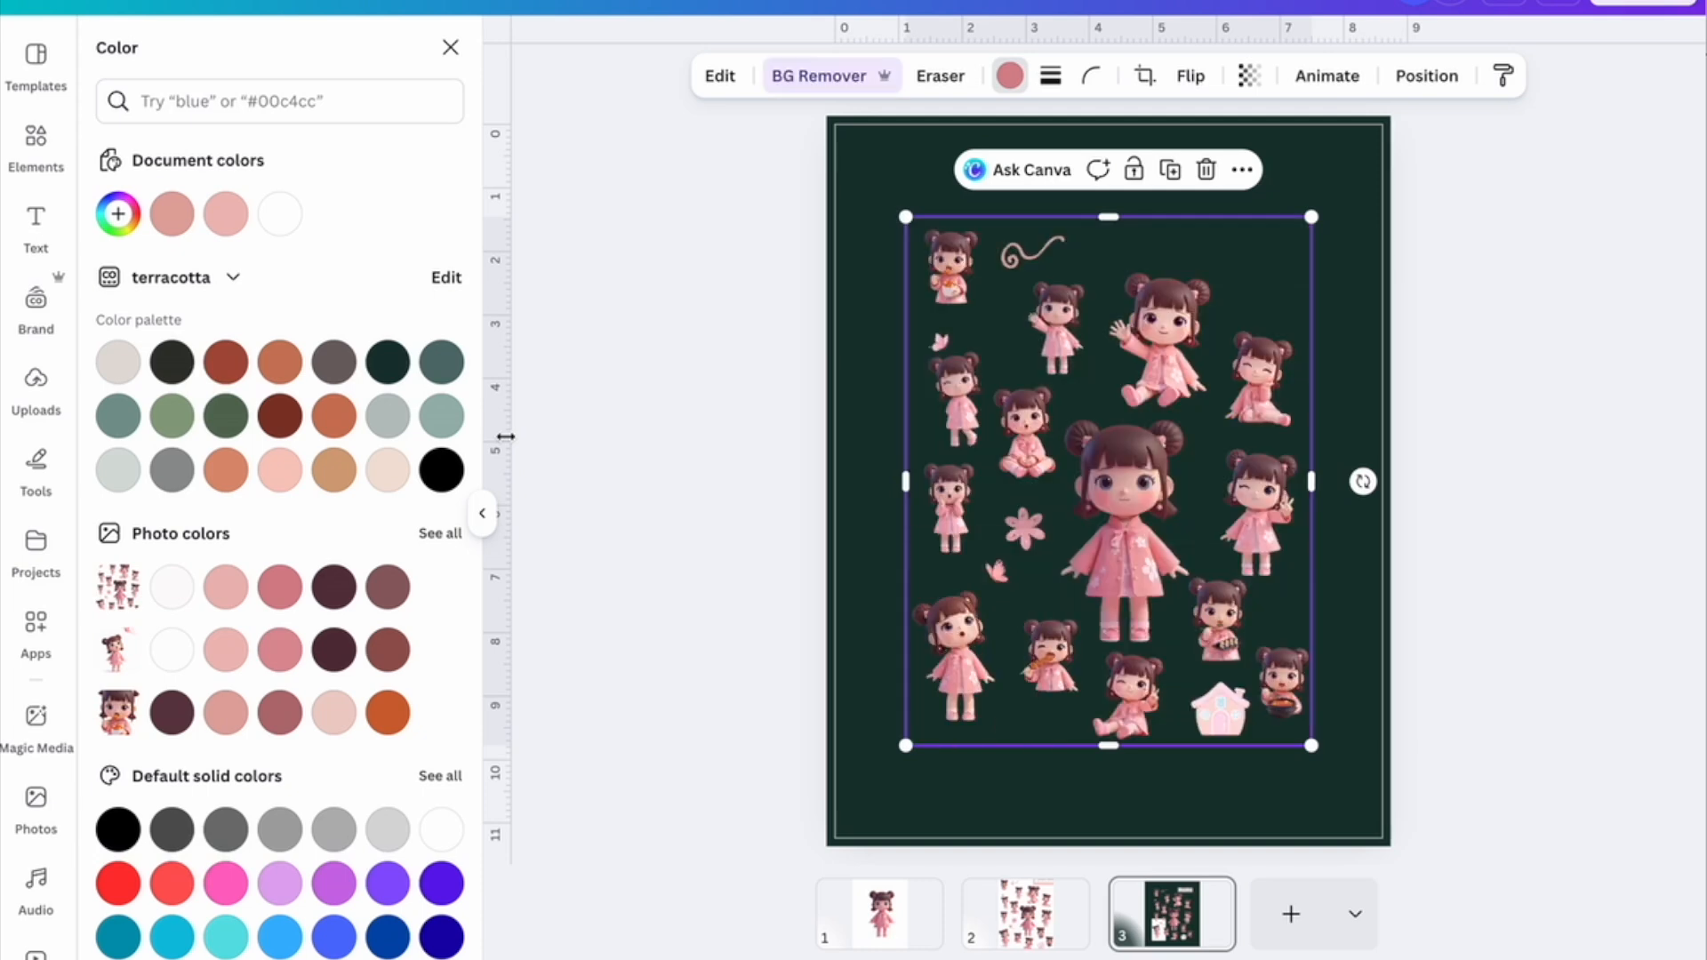
left_click_drag(909, 217, 829, 117)
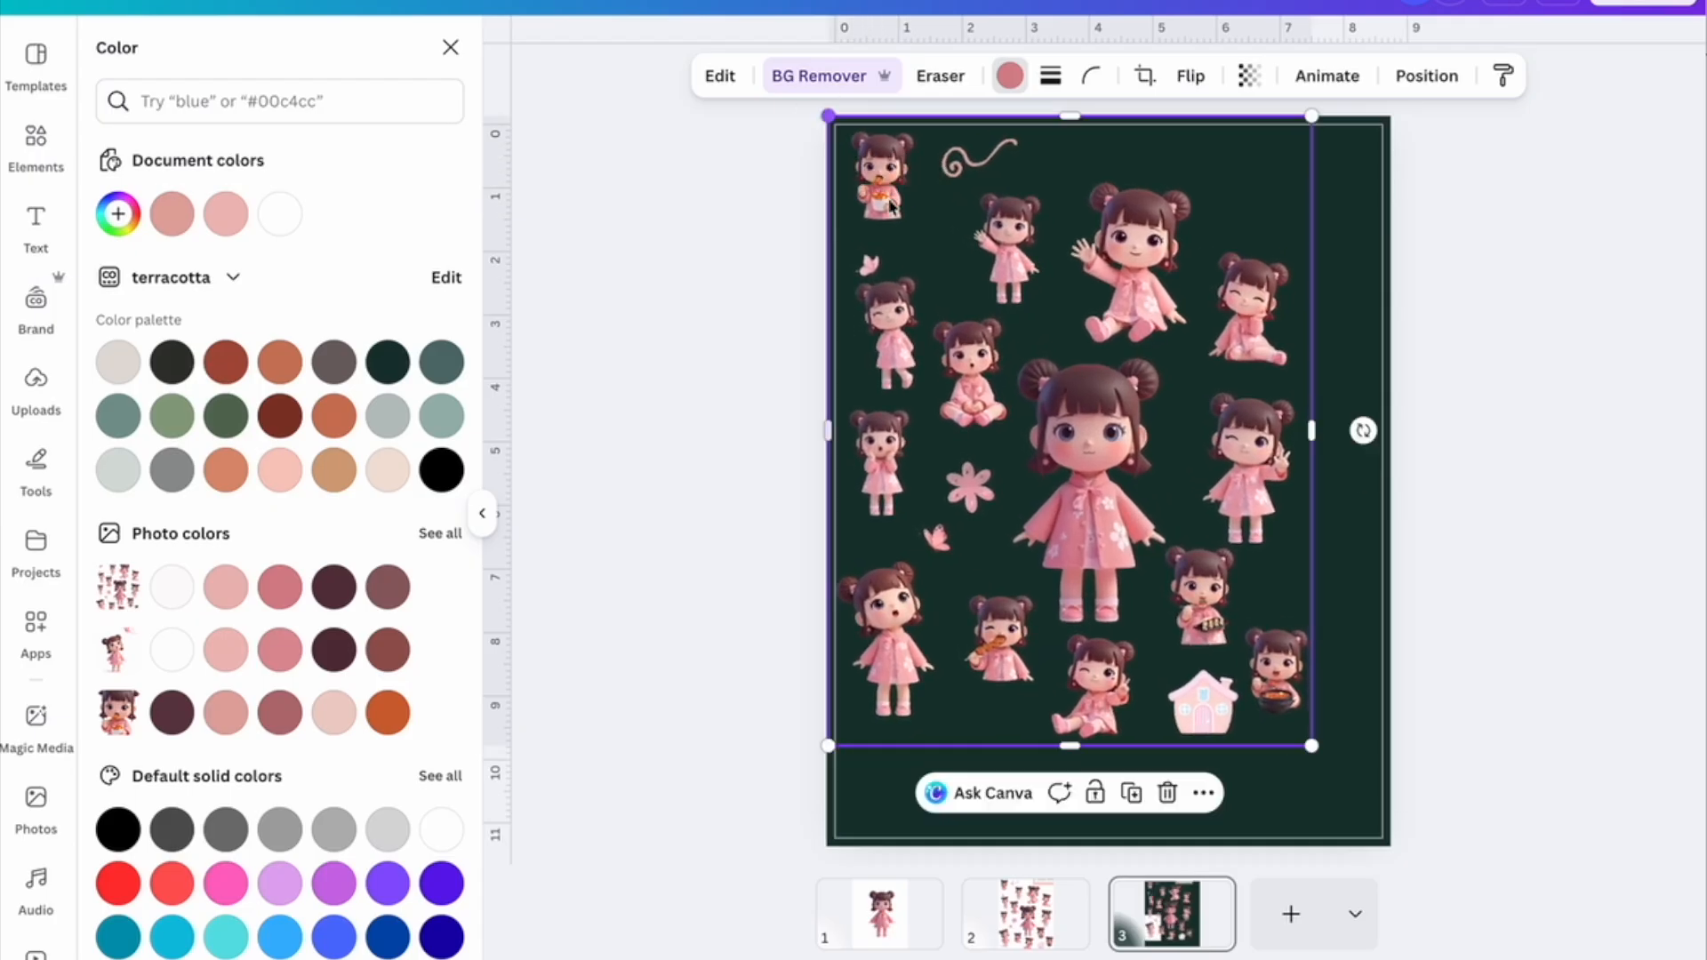
left_click_drag(1319, 766, 1393, 834)
left_click(1545, 734)
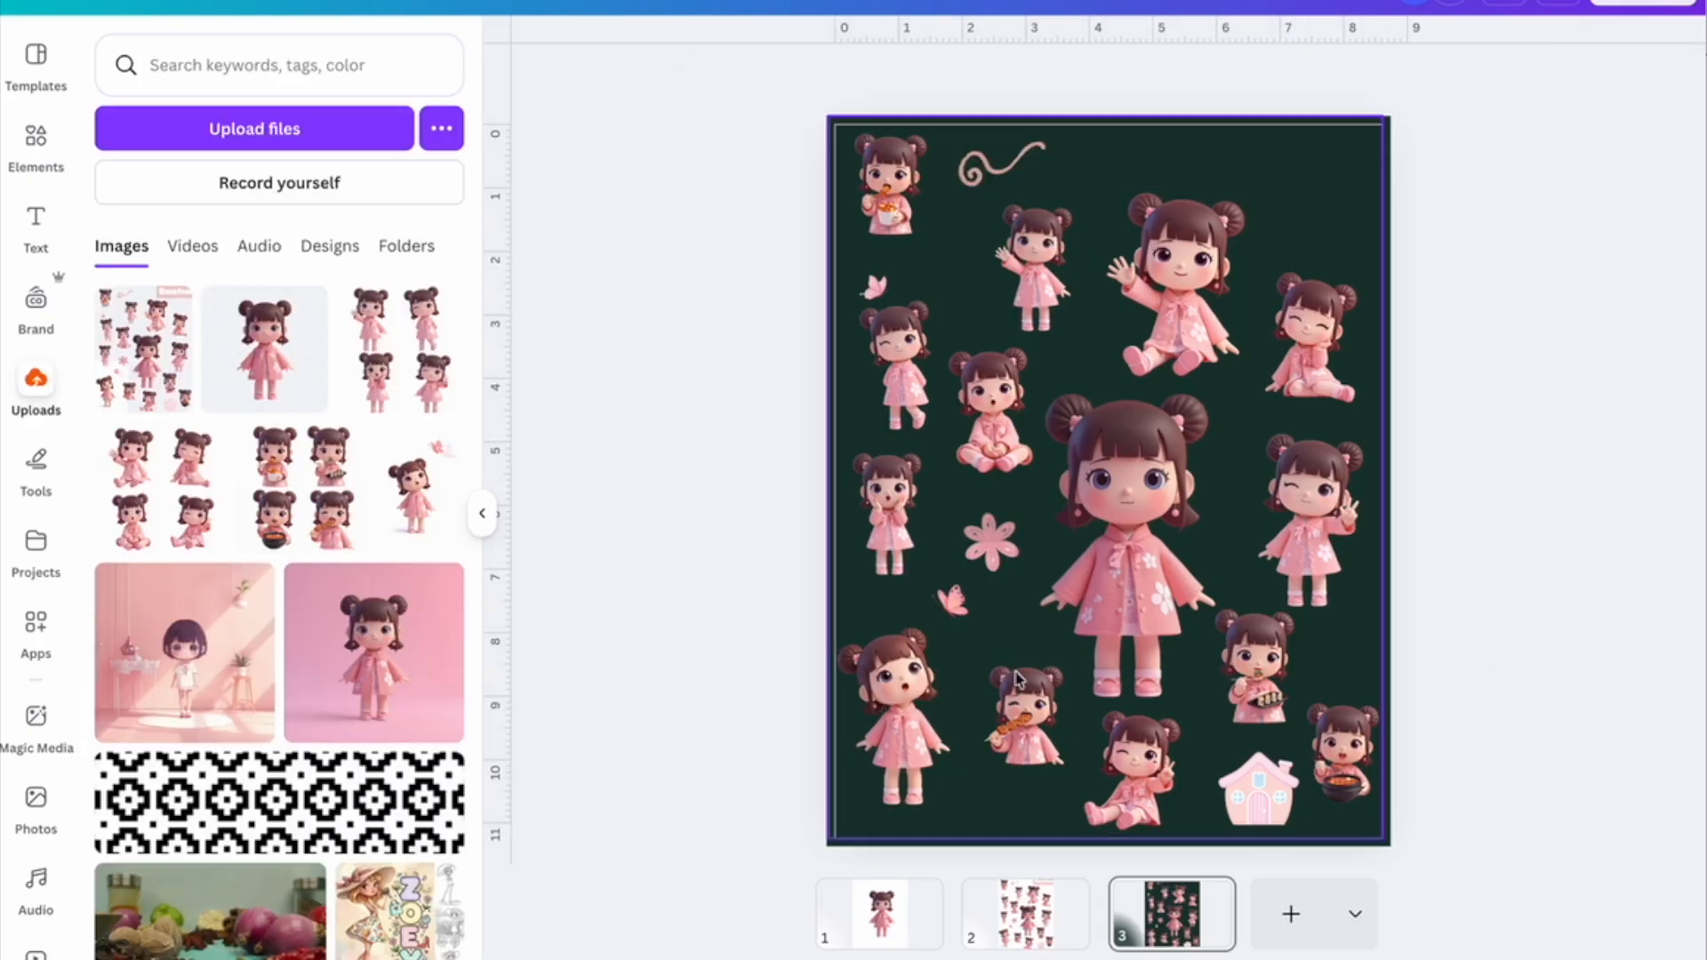
Split page 3's full-page clipart image into separately editable elements with Magic Layers.
left_click(1344, 319)
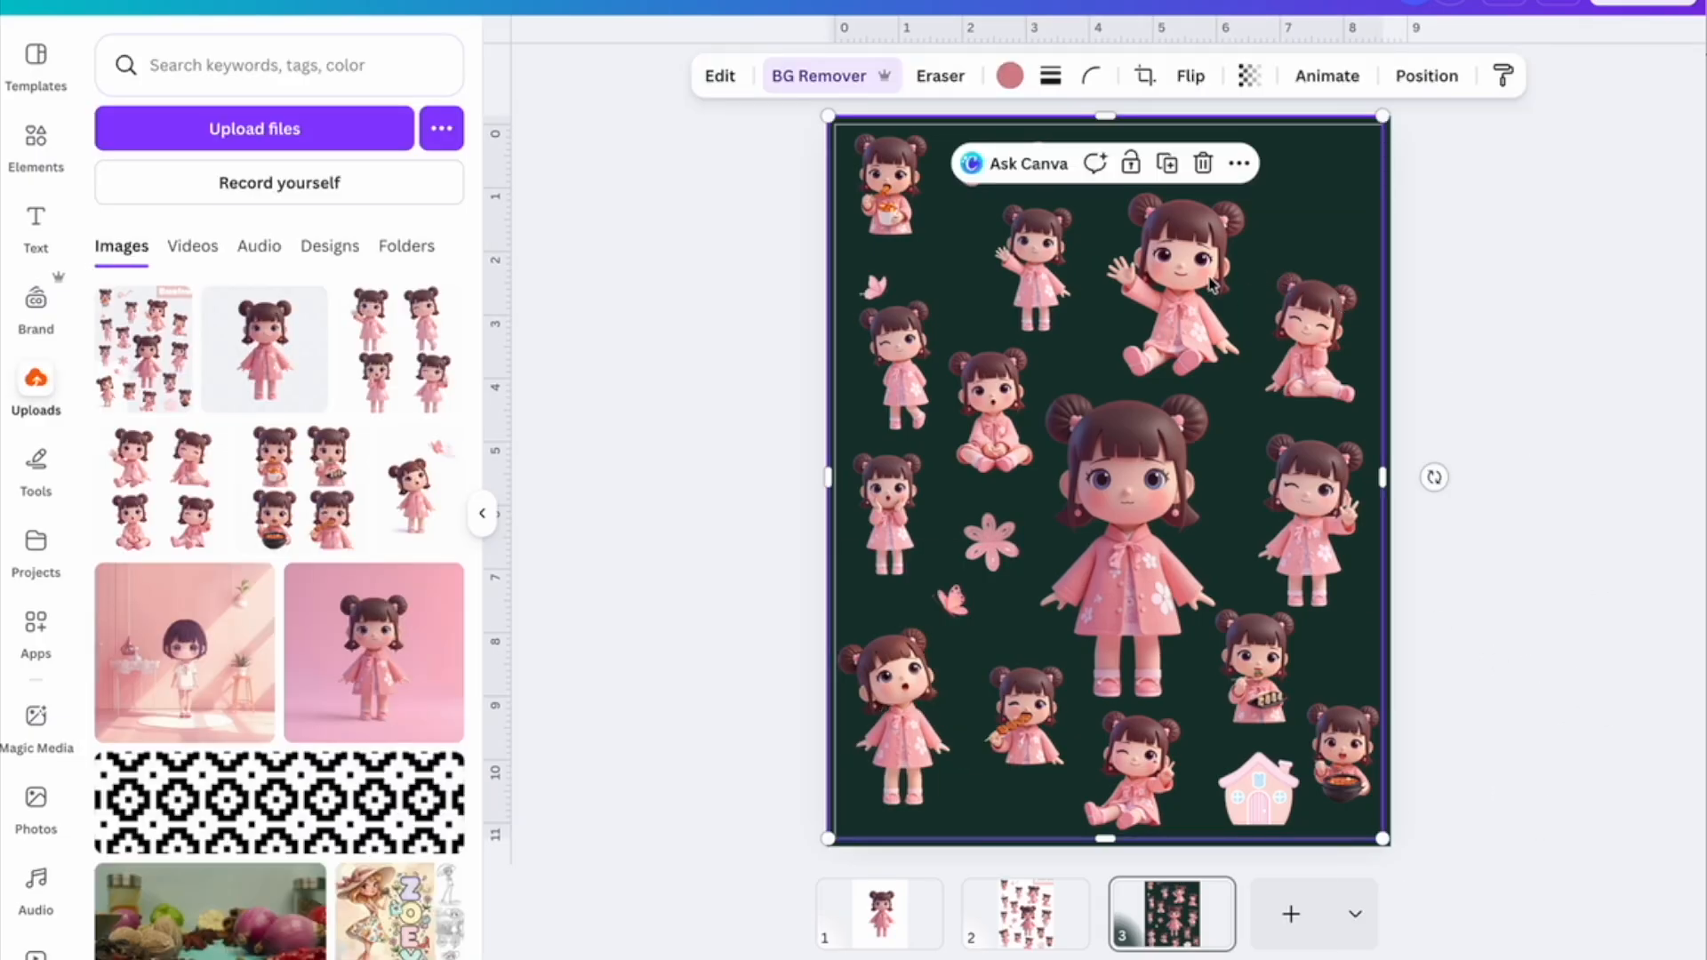
left_click(731, 77)
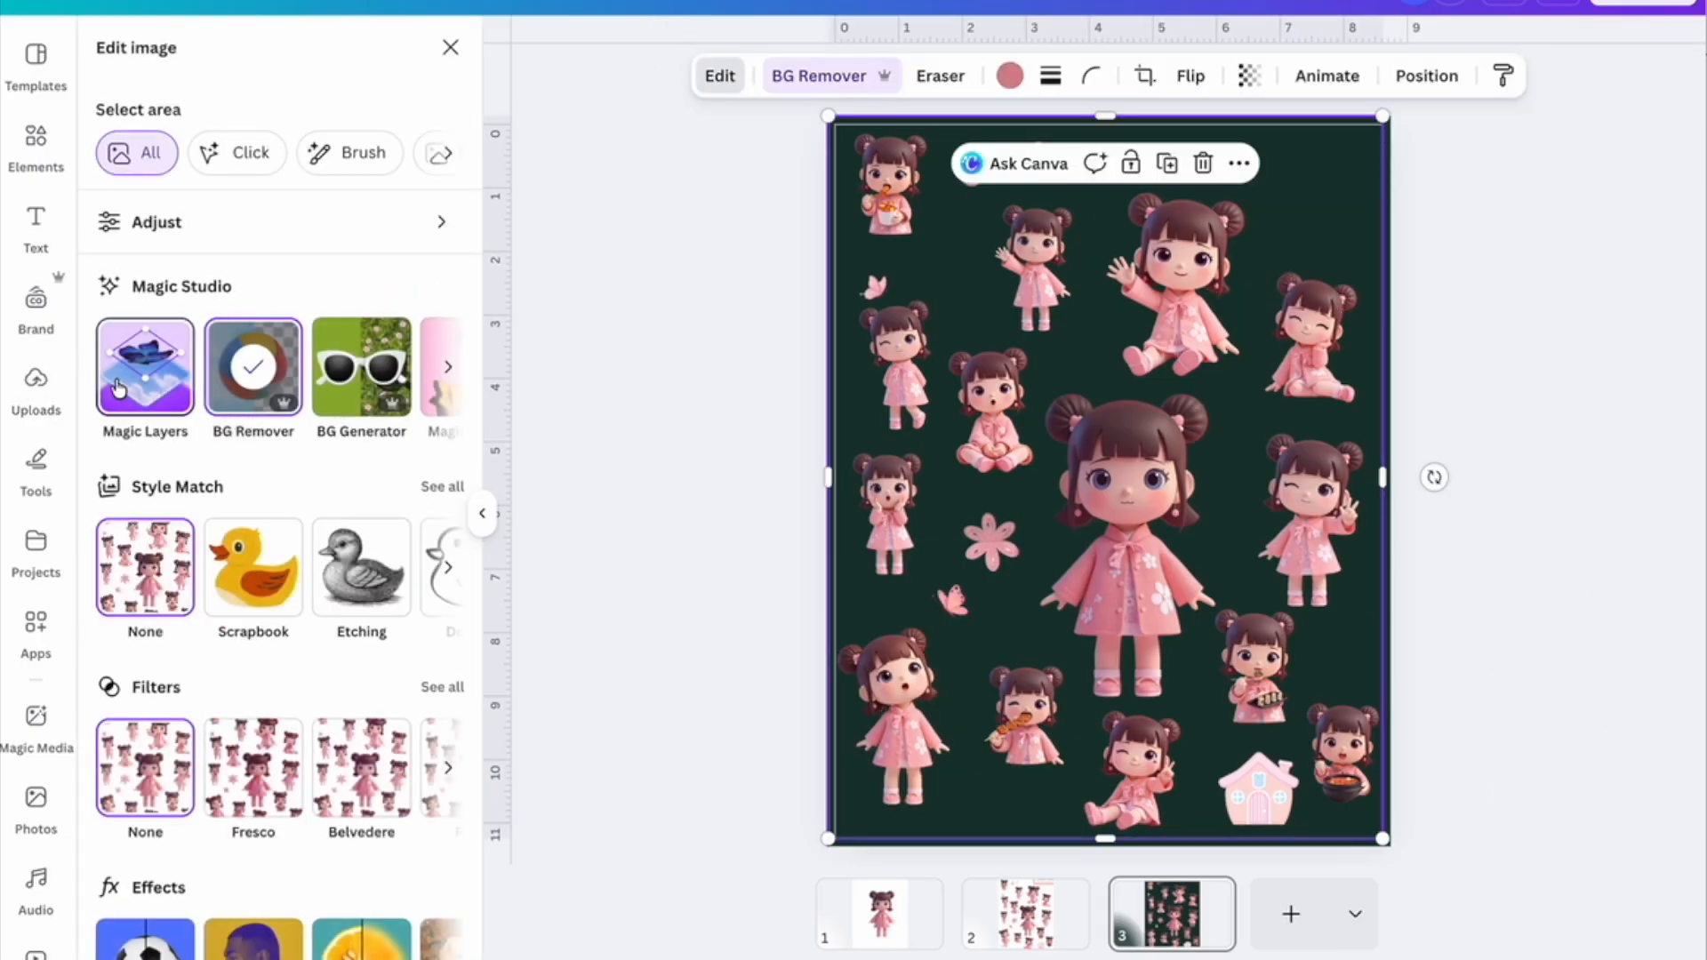
left_click(147, 367)
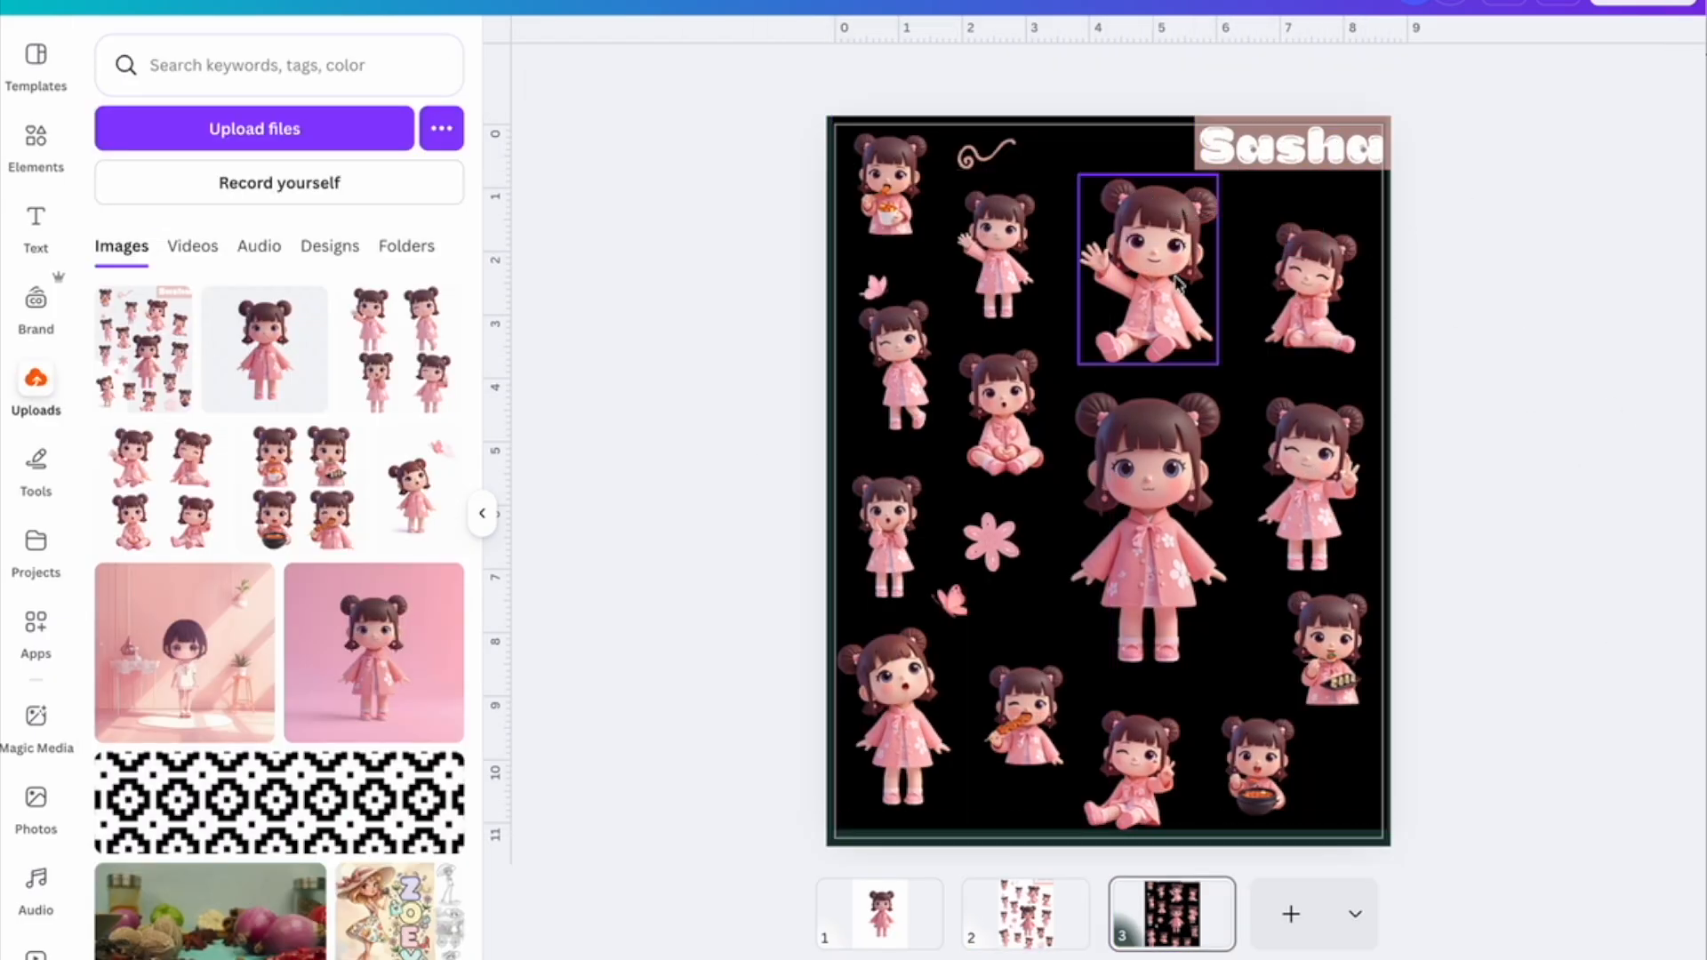
Find a fairy dust graphic, insert the gold star trail, and shrink and place it beside the lower butterfly on page 3.
double_click(191, 66)
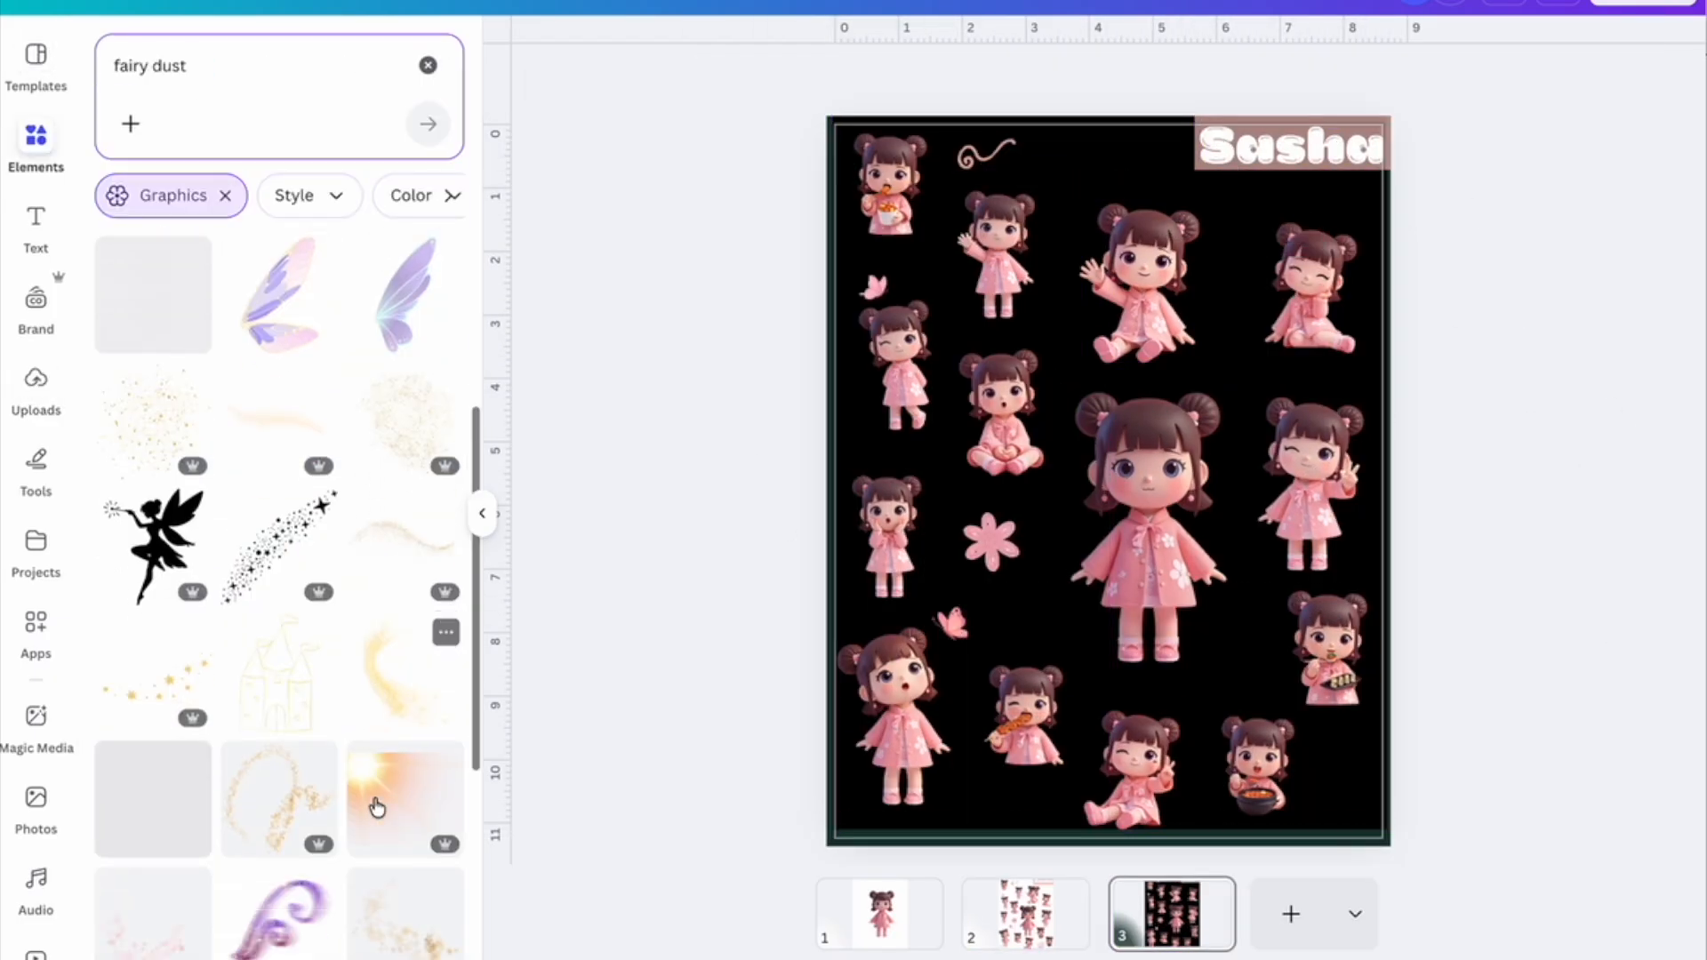
scroll(373, 805, "down", 1)
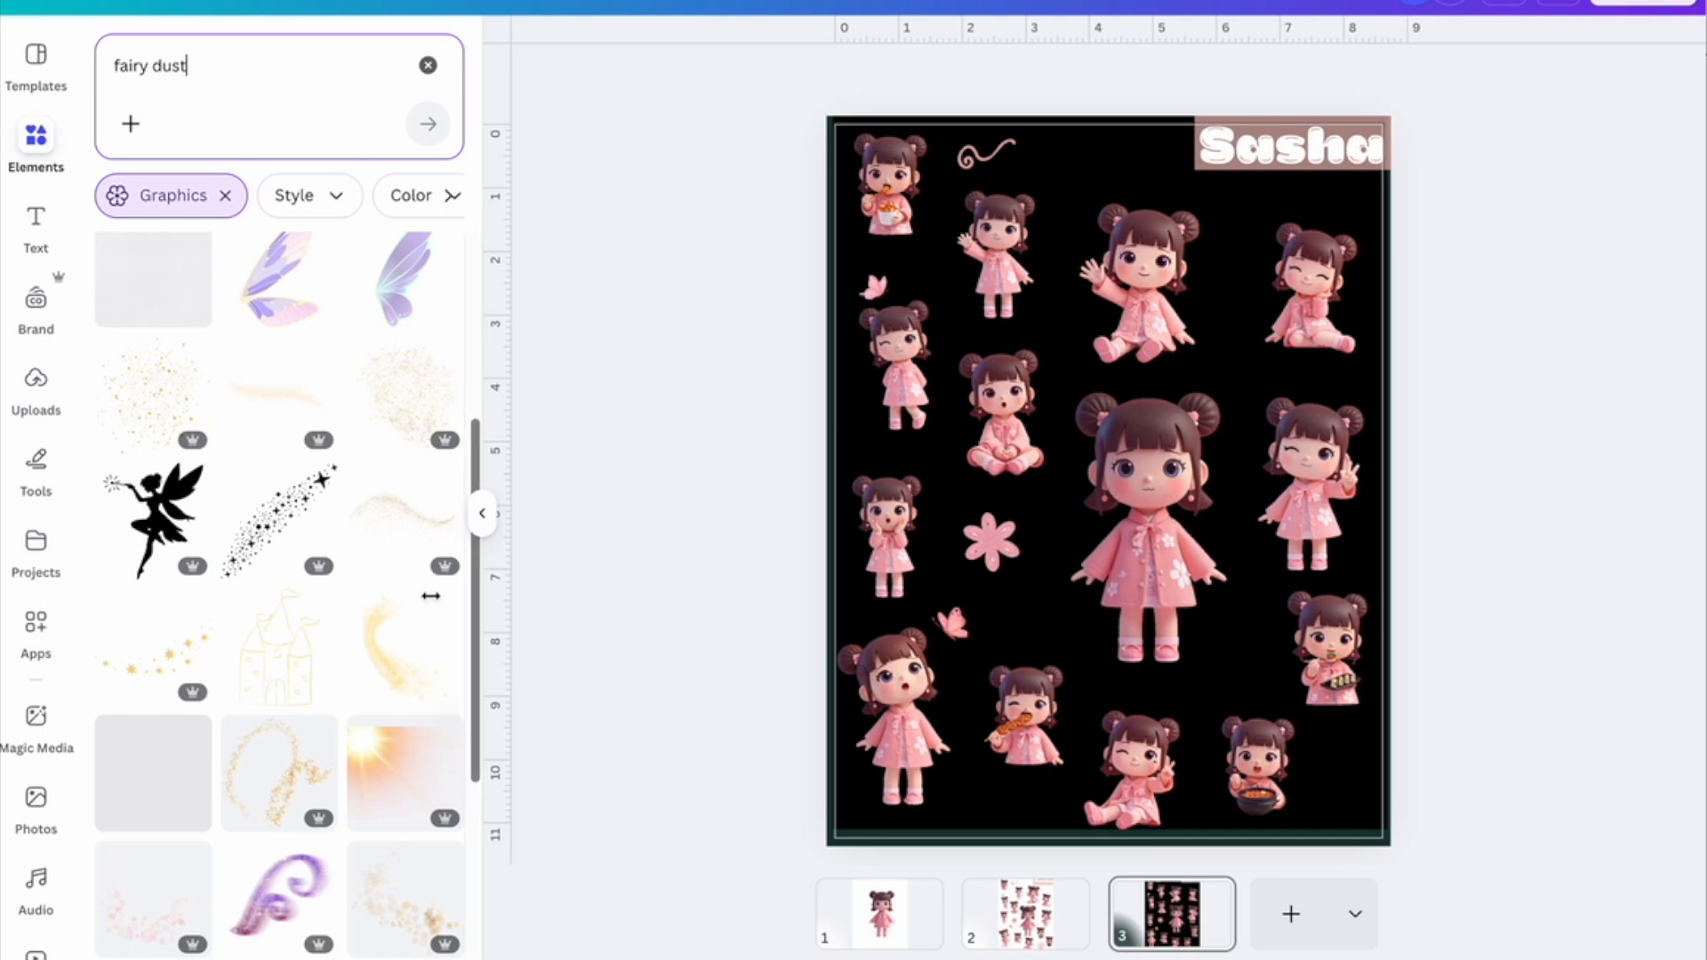
left_click(156, 658)
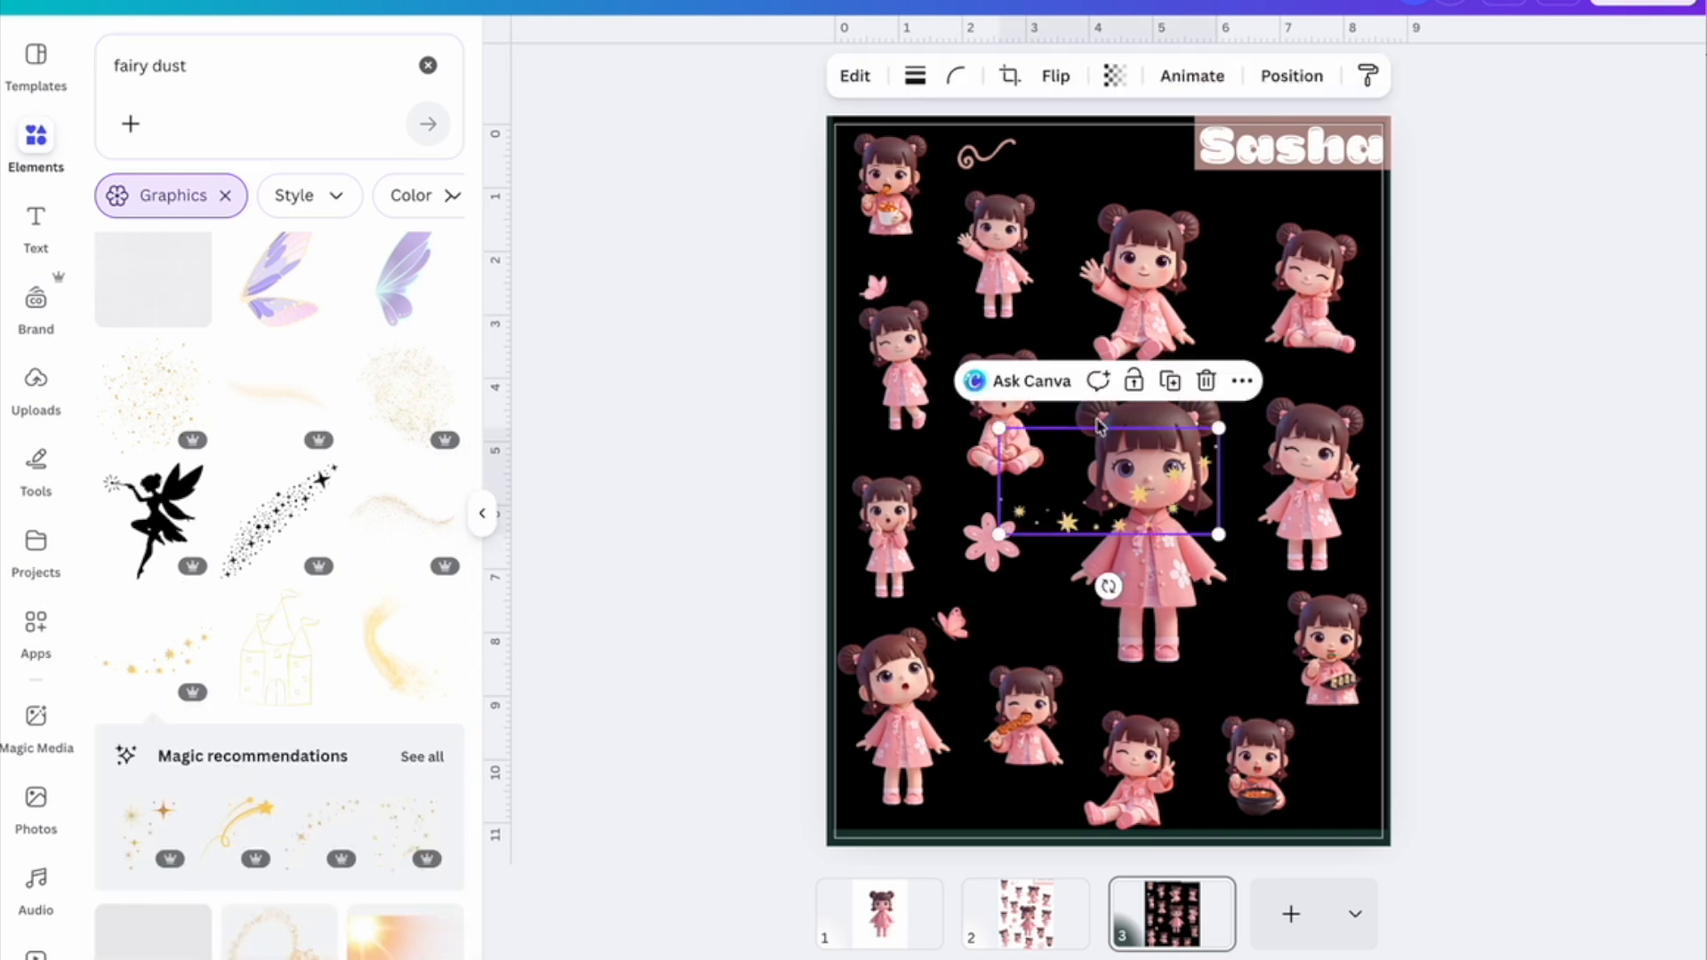
left_click_drag(1218, 429, 997, 627)
Try to send the gold star trail to the back of page 3.
right_click(996, 627)
mouse_move(1135, 692)
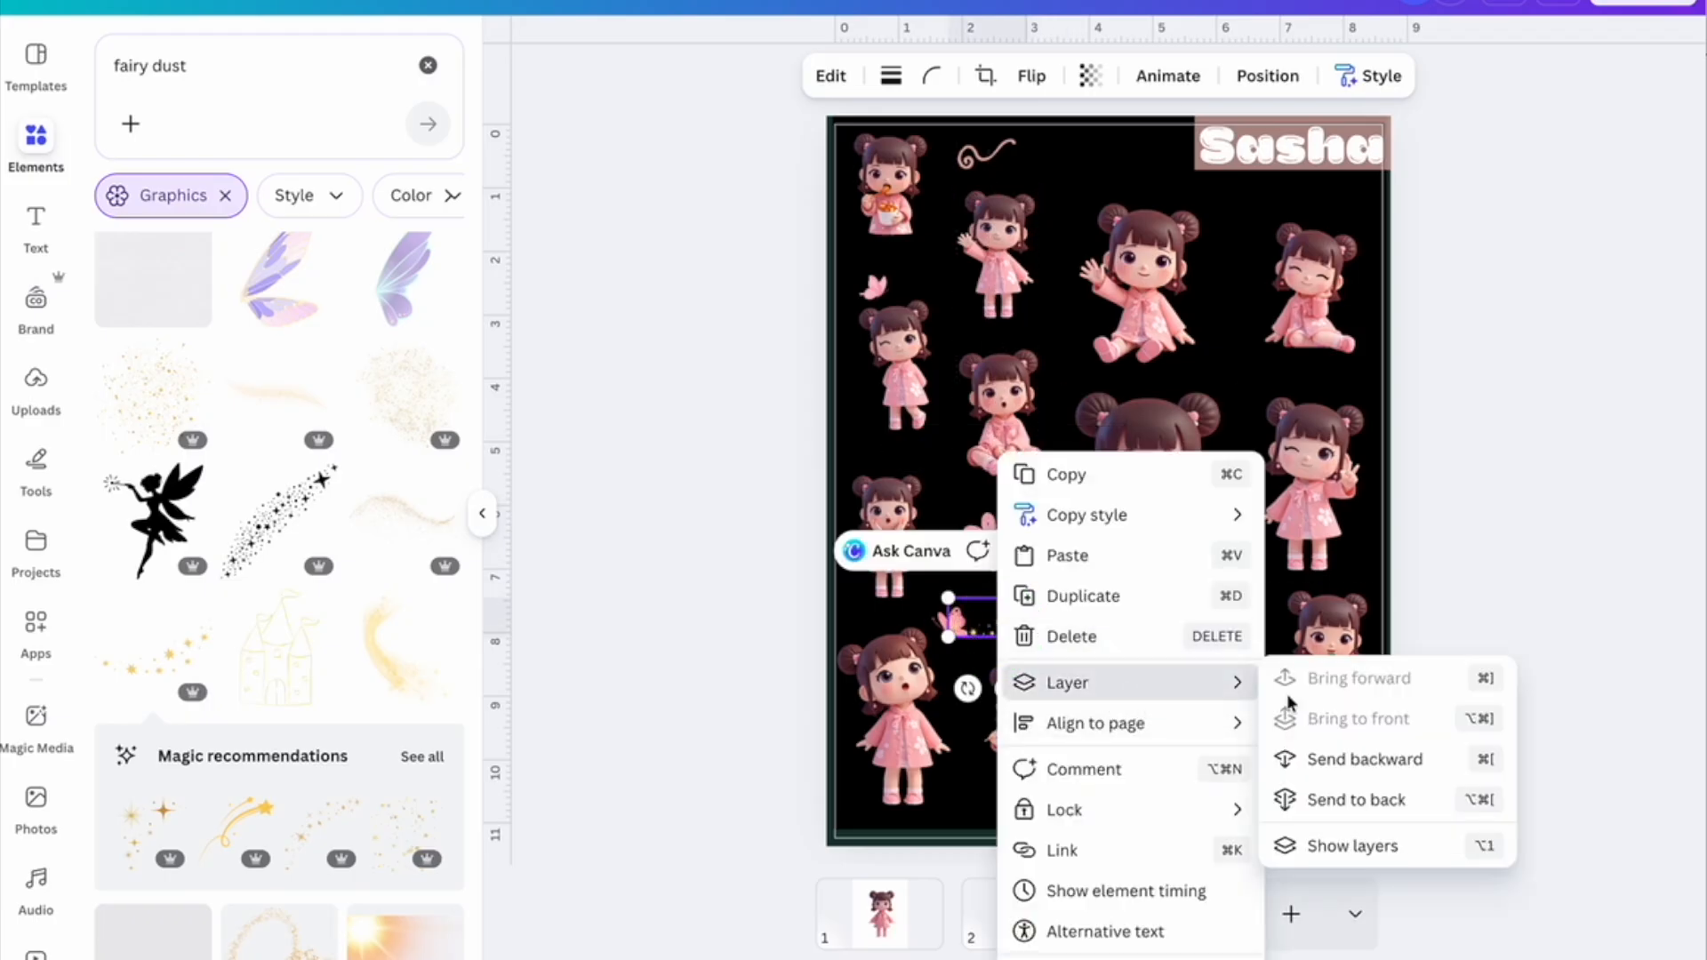
left_click(1389, 805)
left_click(1533, 597)
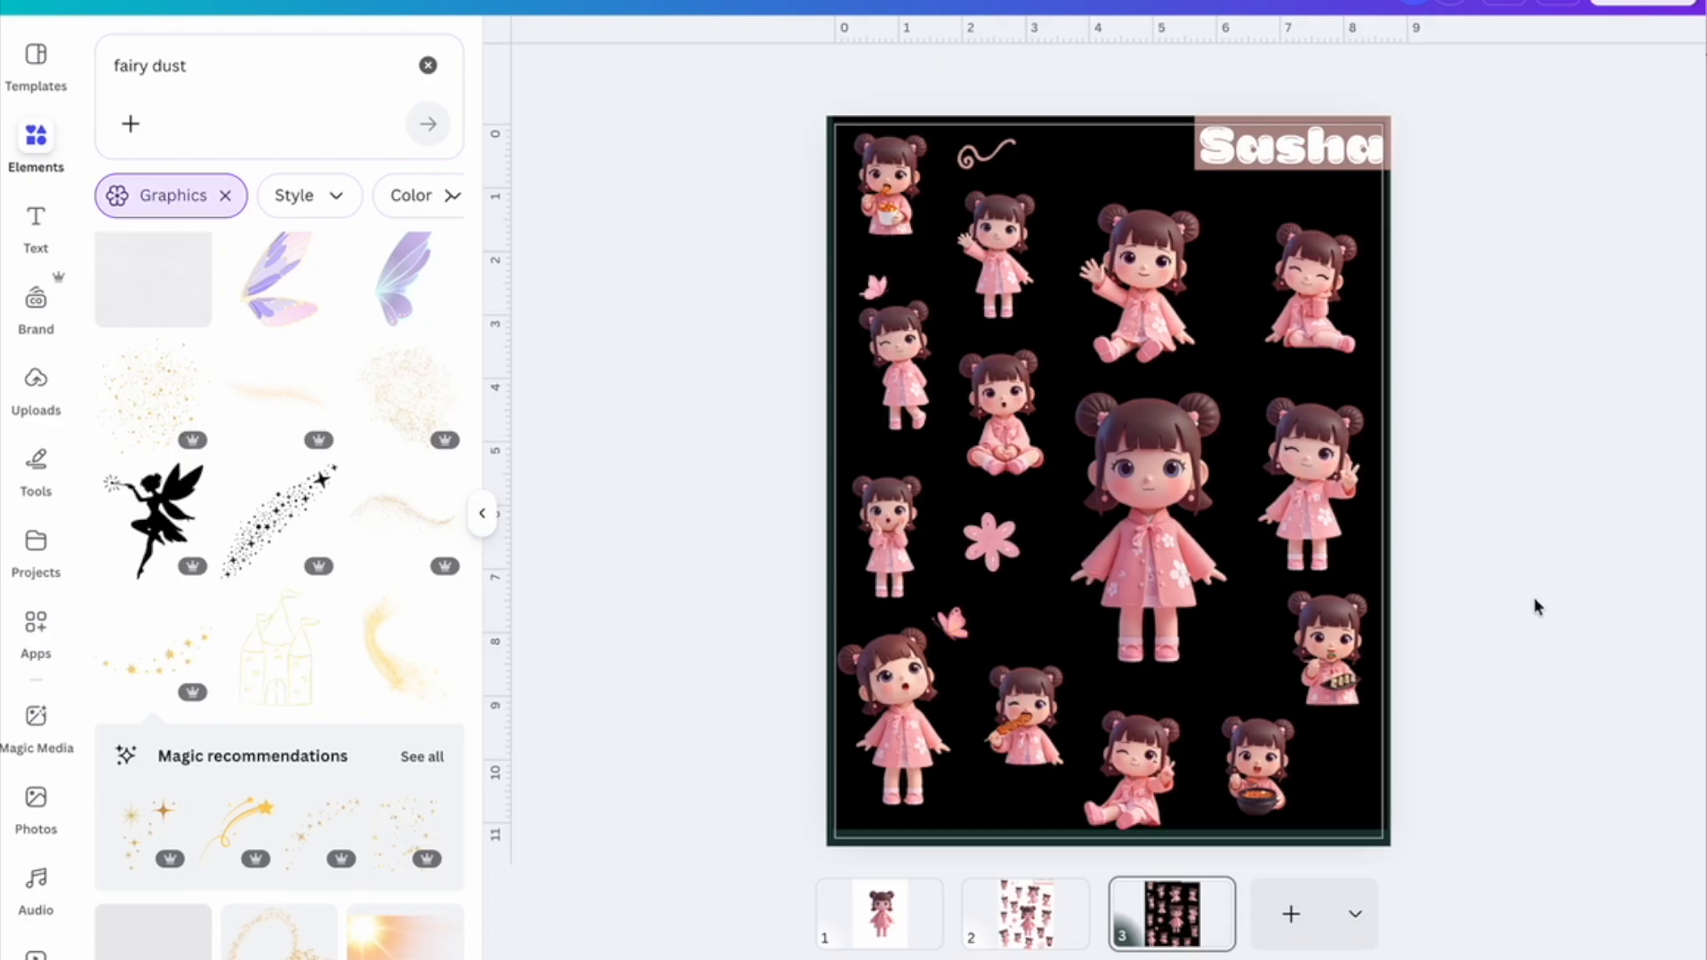
Move the gold star trail lower in page 3's layer order and delete the black background image.
right_click(992, 622)
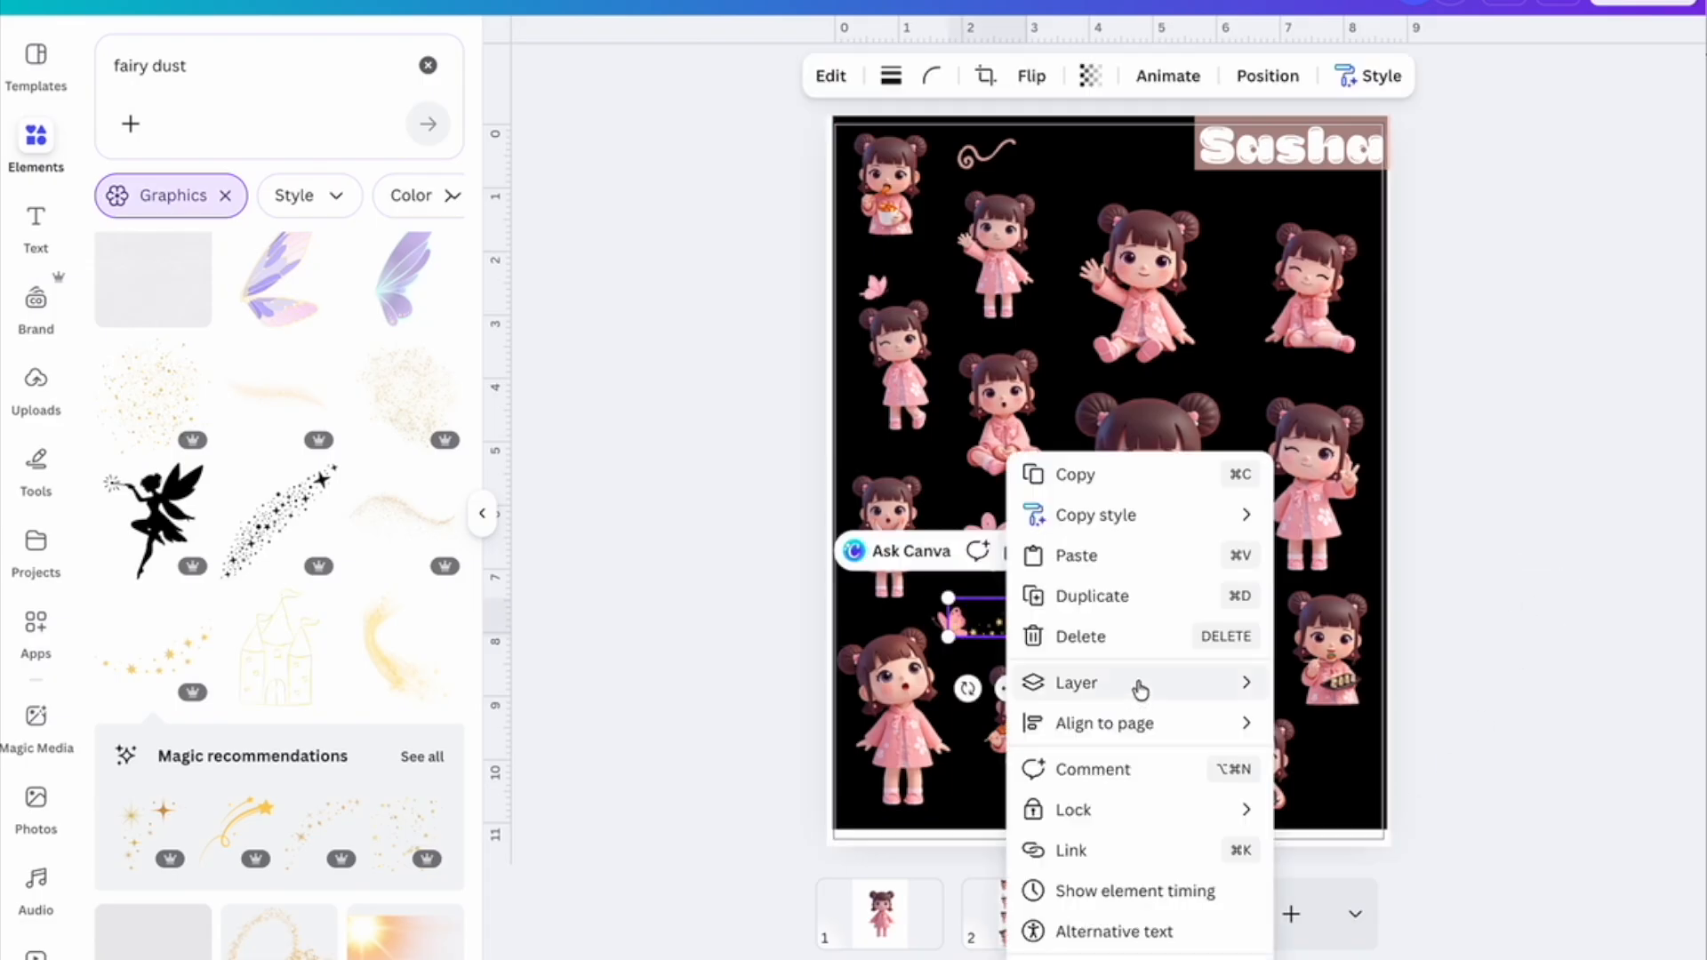
mouse_move(1139, 690)
left_click(1354, 844)
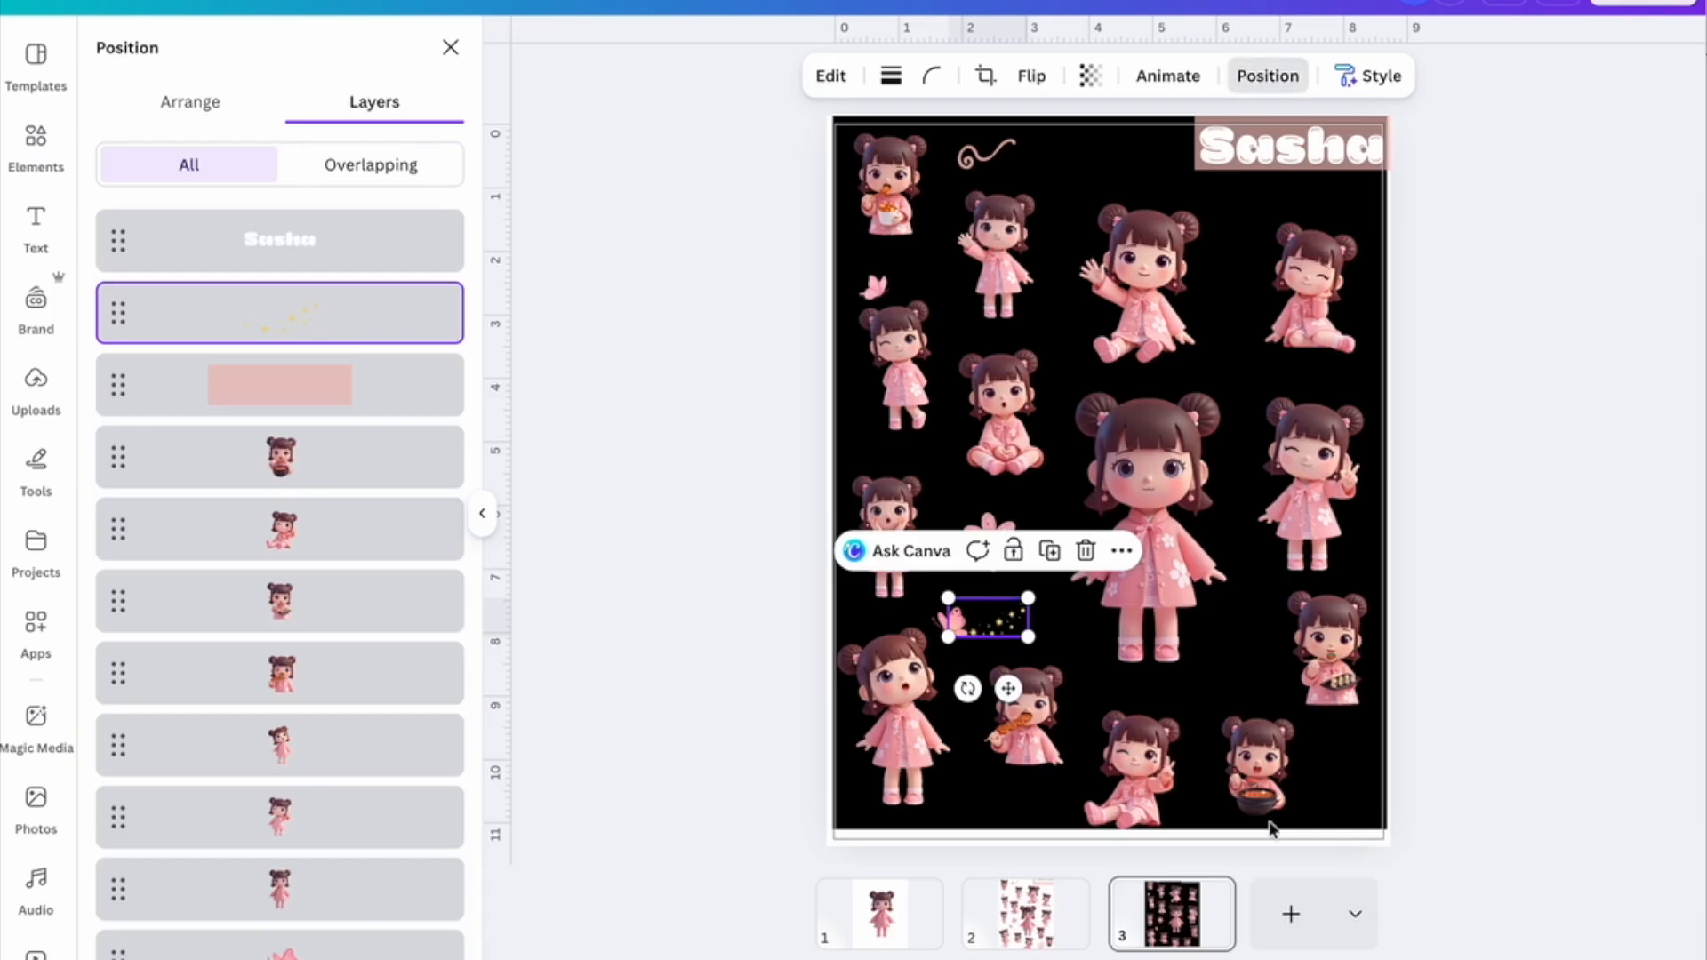
scroll(343, 450, "down", 3)
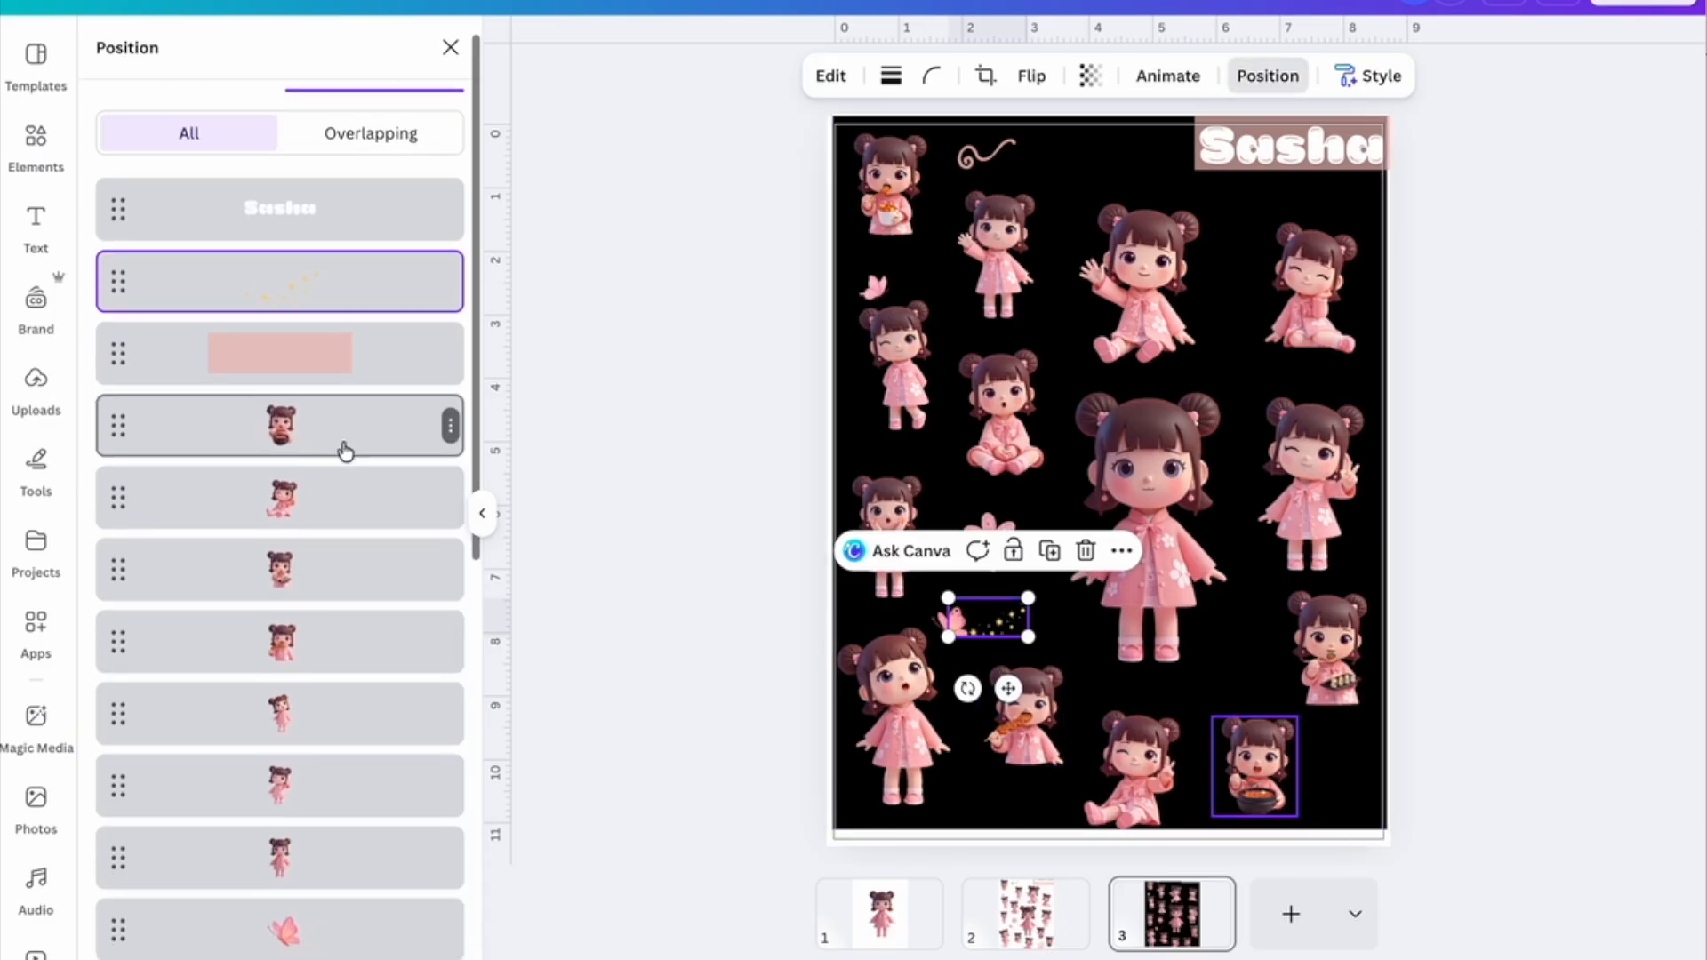
left_click(278, 220)
left_click_drag(279, 221, 278, 579)
left_click(693, 557)
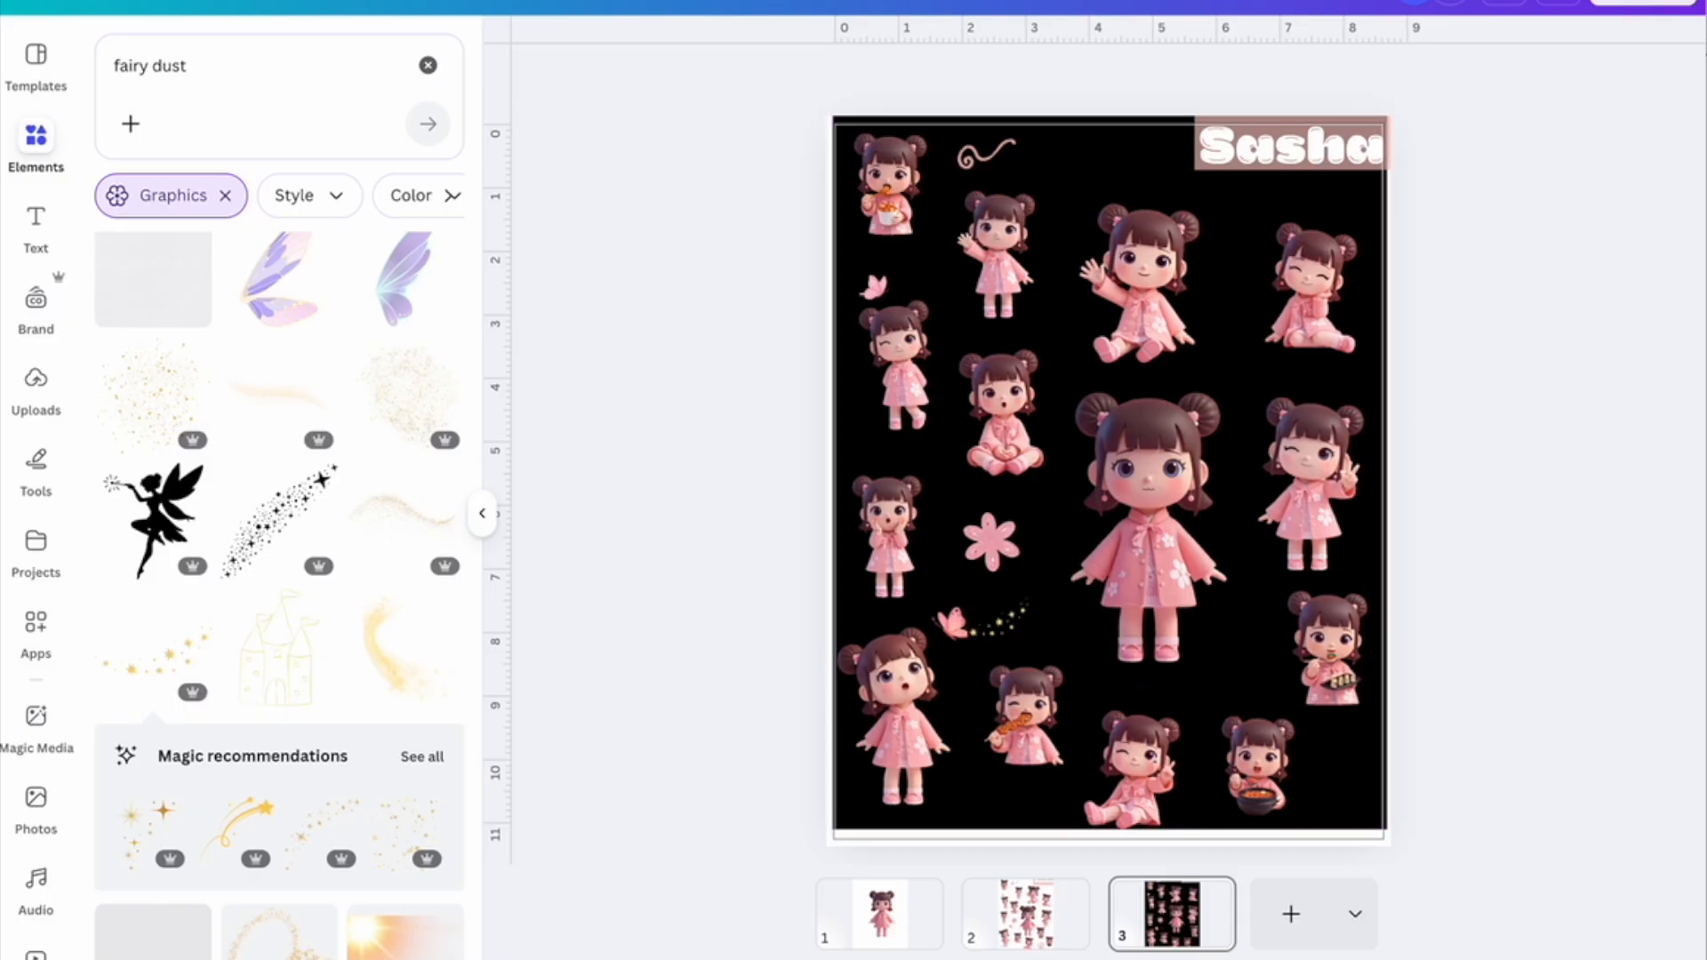
left_click(1122, 135)
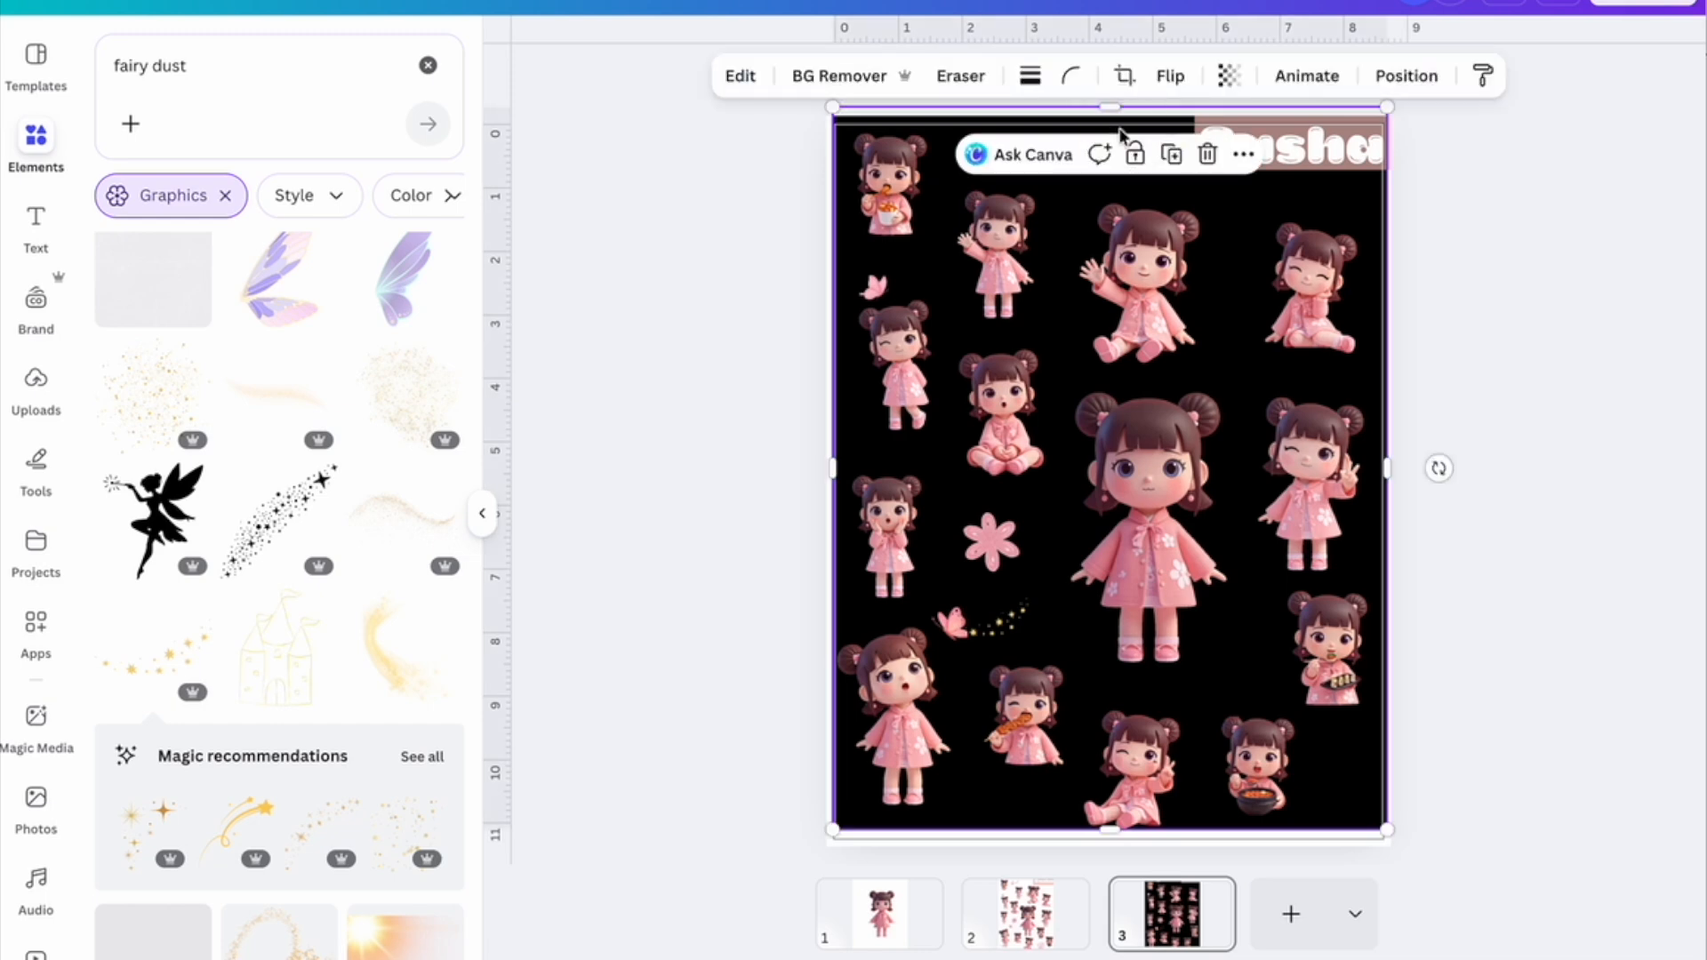
key("Delete")
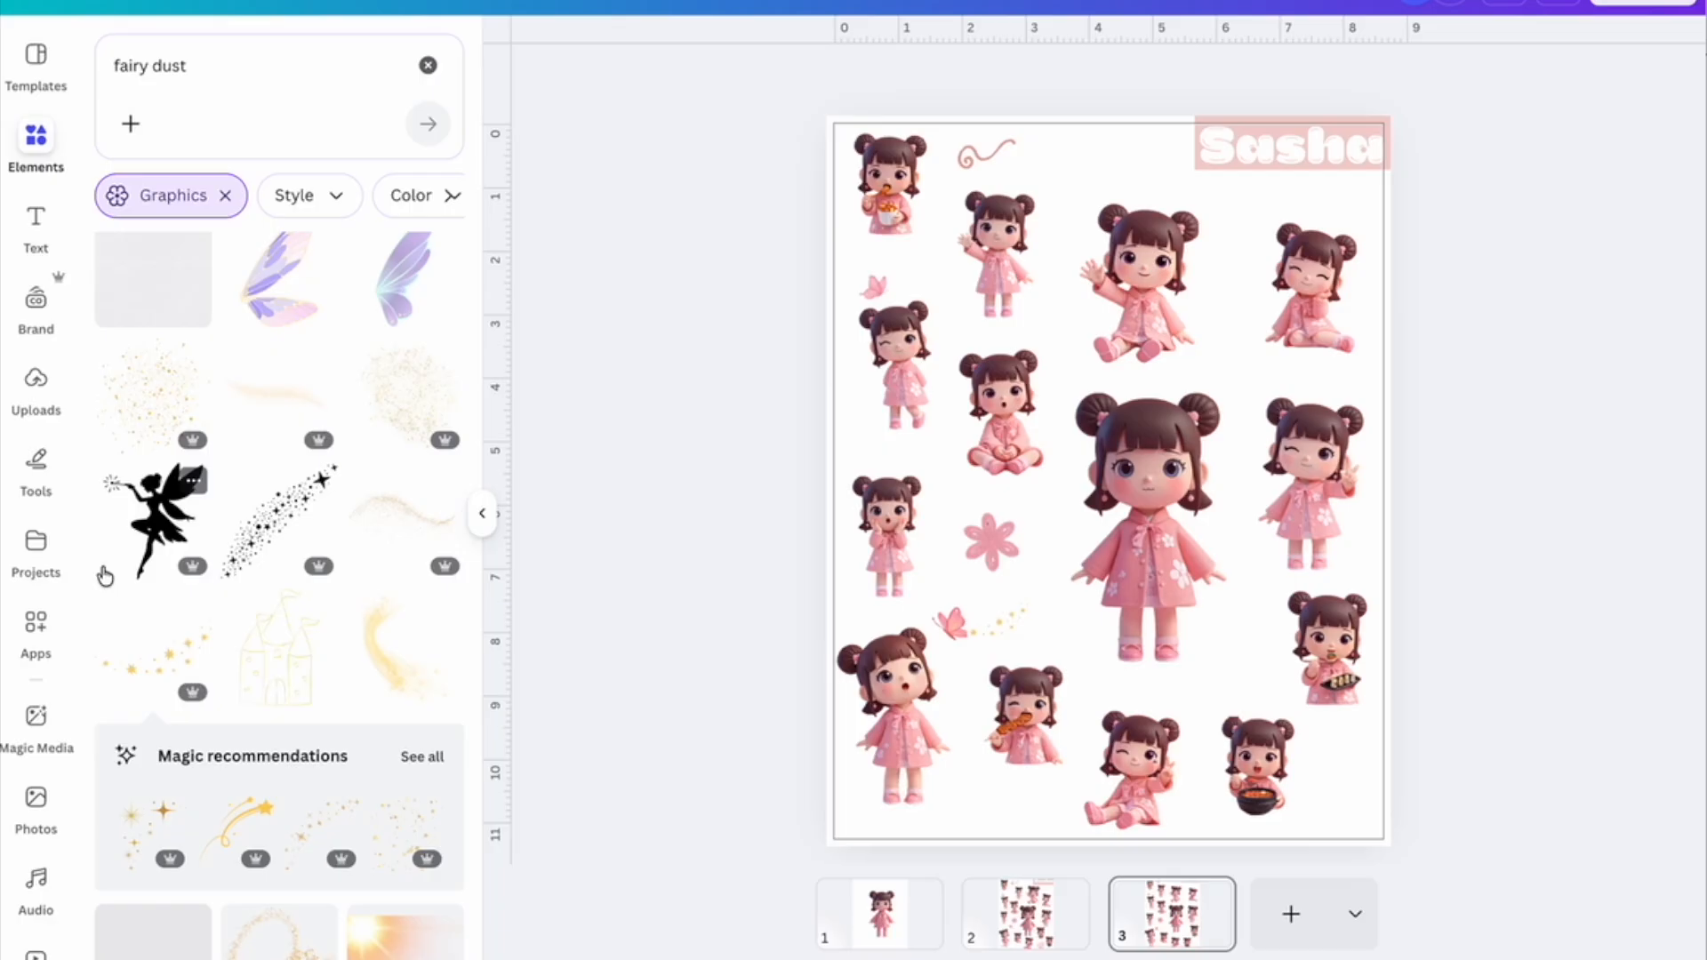
Download only page 3 as a PNG with transparent background, replacing Sasha Sticker Sheet.png in the kawaii girl folder.
left_click(1643, 6)
left_click(1299, 495)
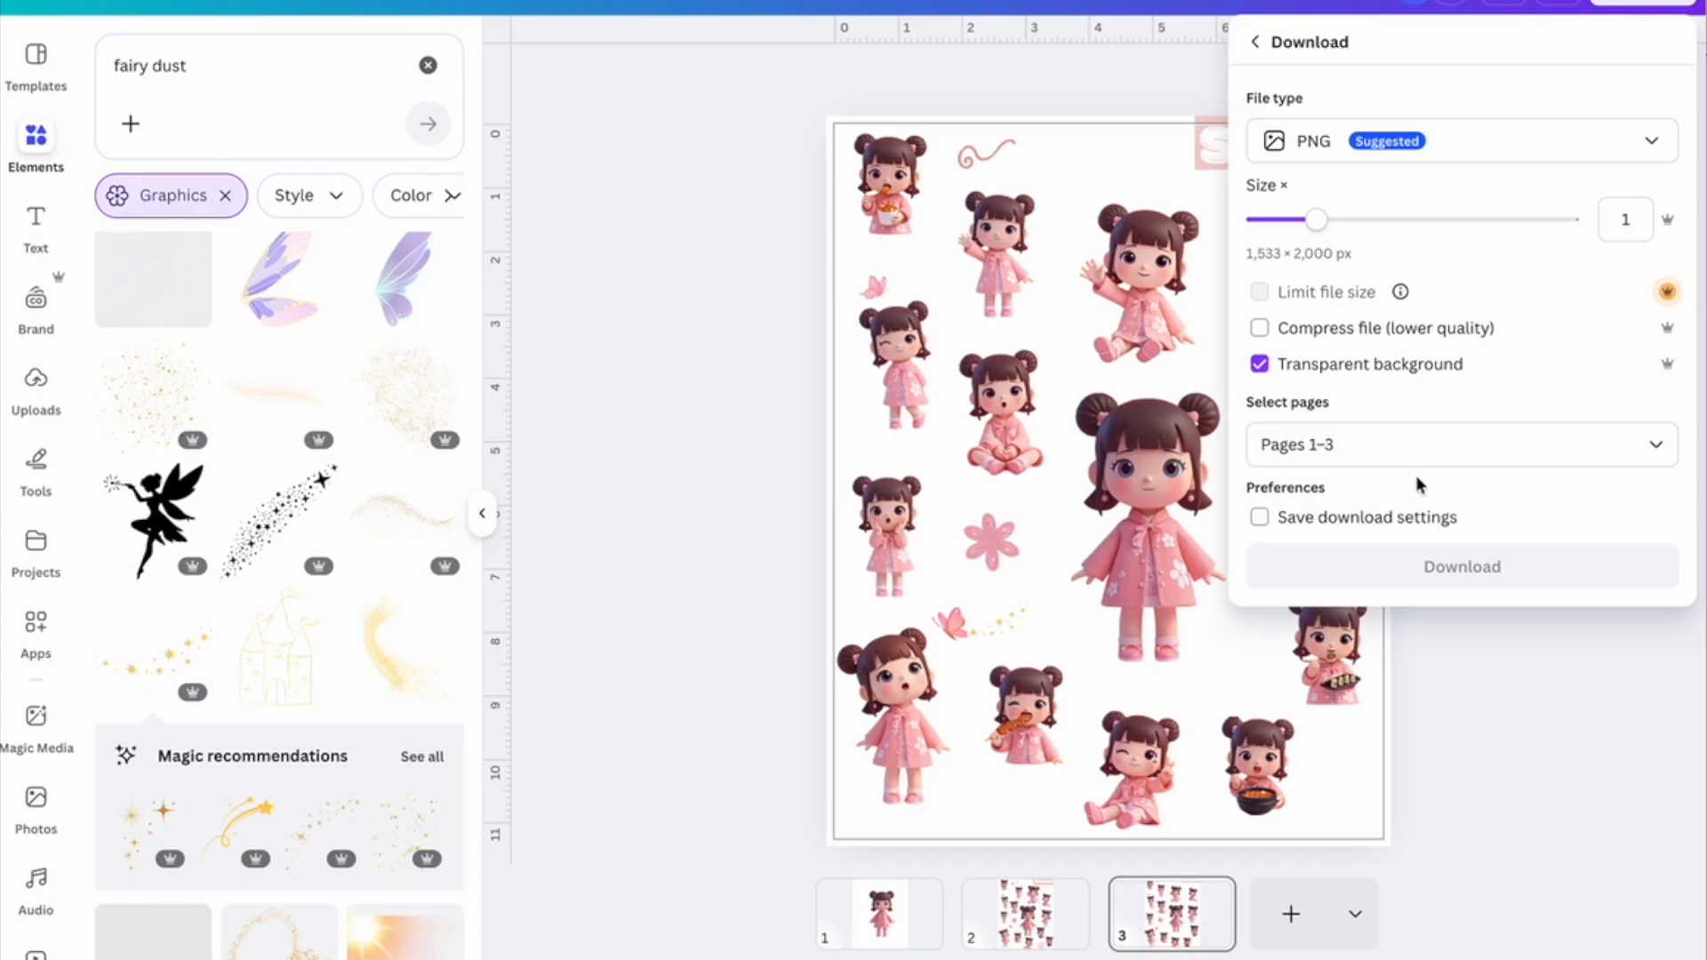
left_click(1467, 448)
left_click(1322, 549)
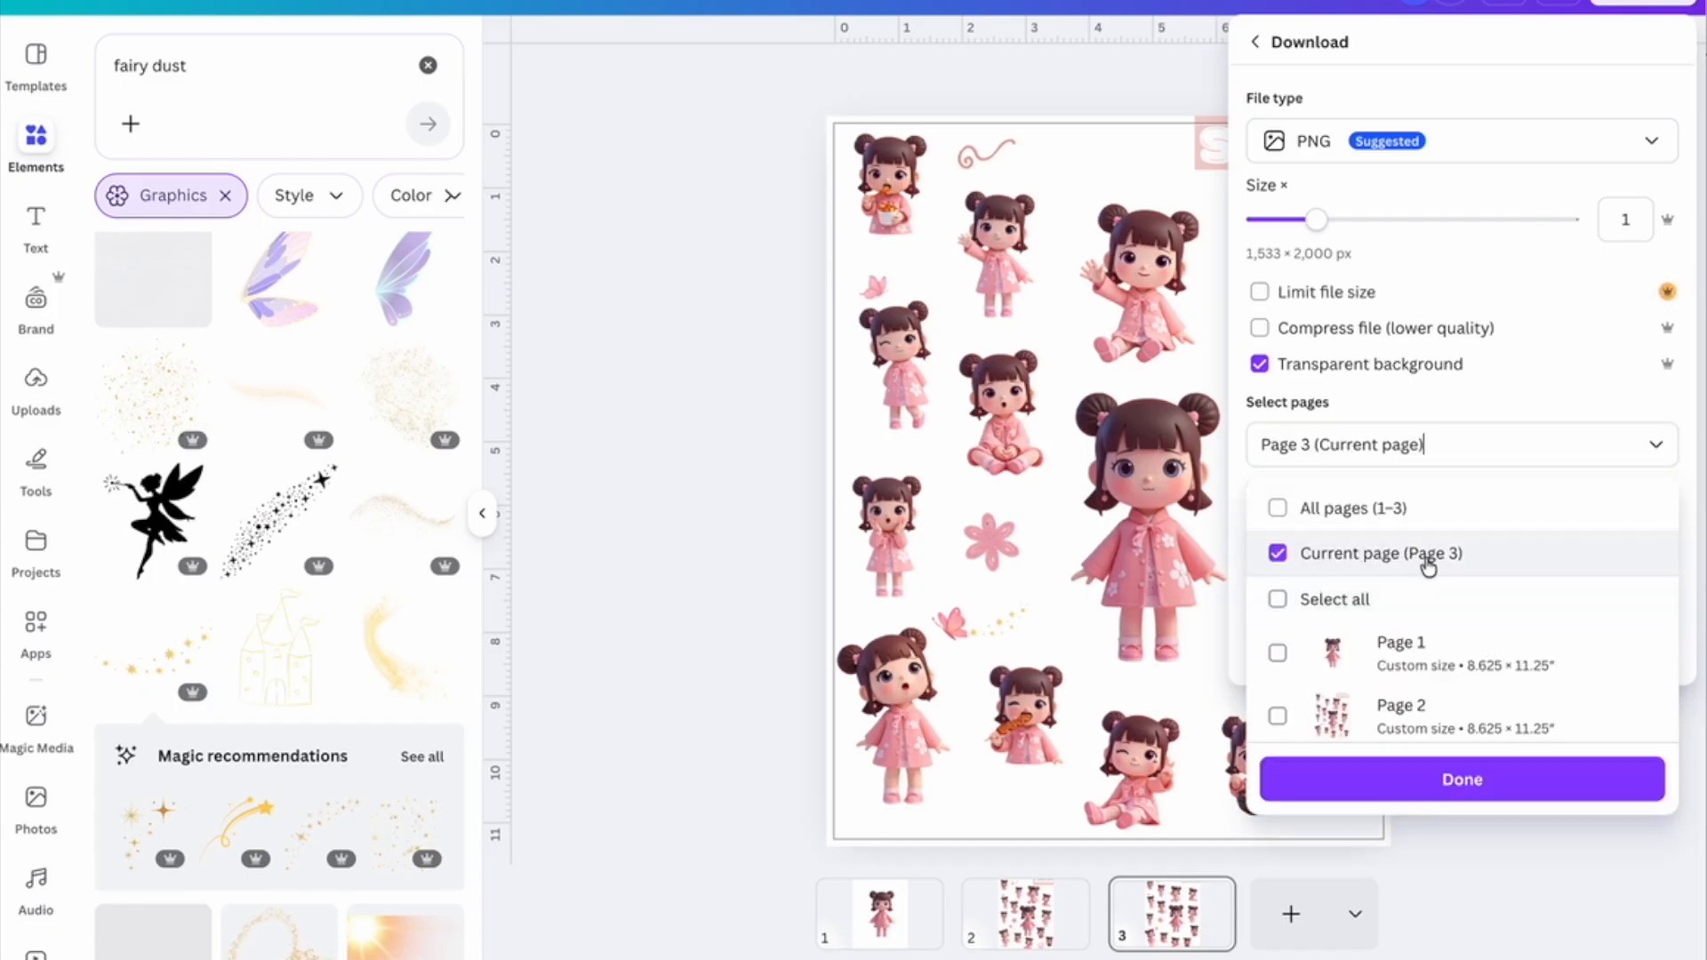
left_click(1468, 770)
left_click(1490, 565)
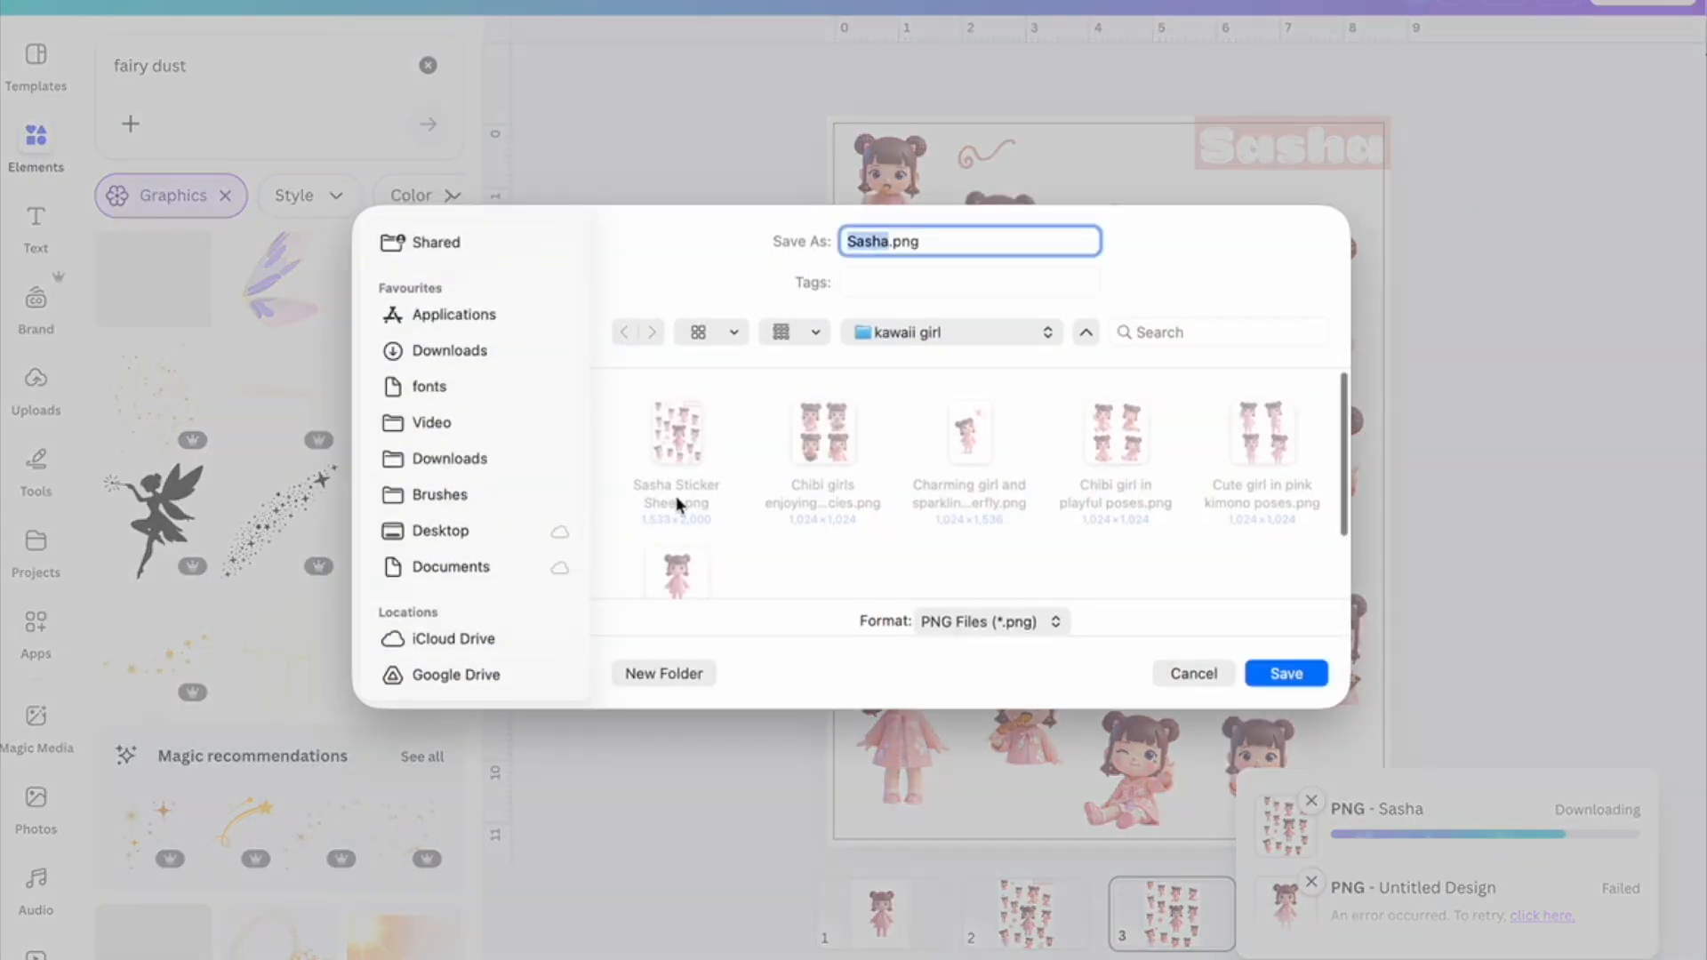
left_click(671, 436)
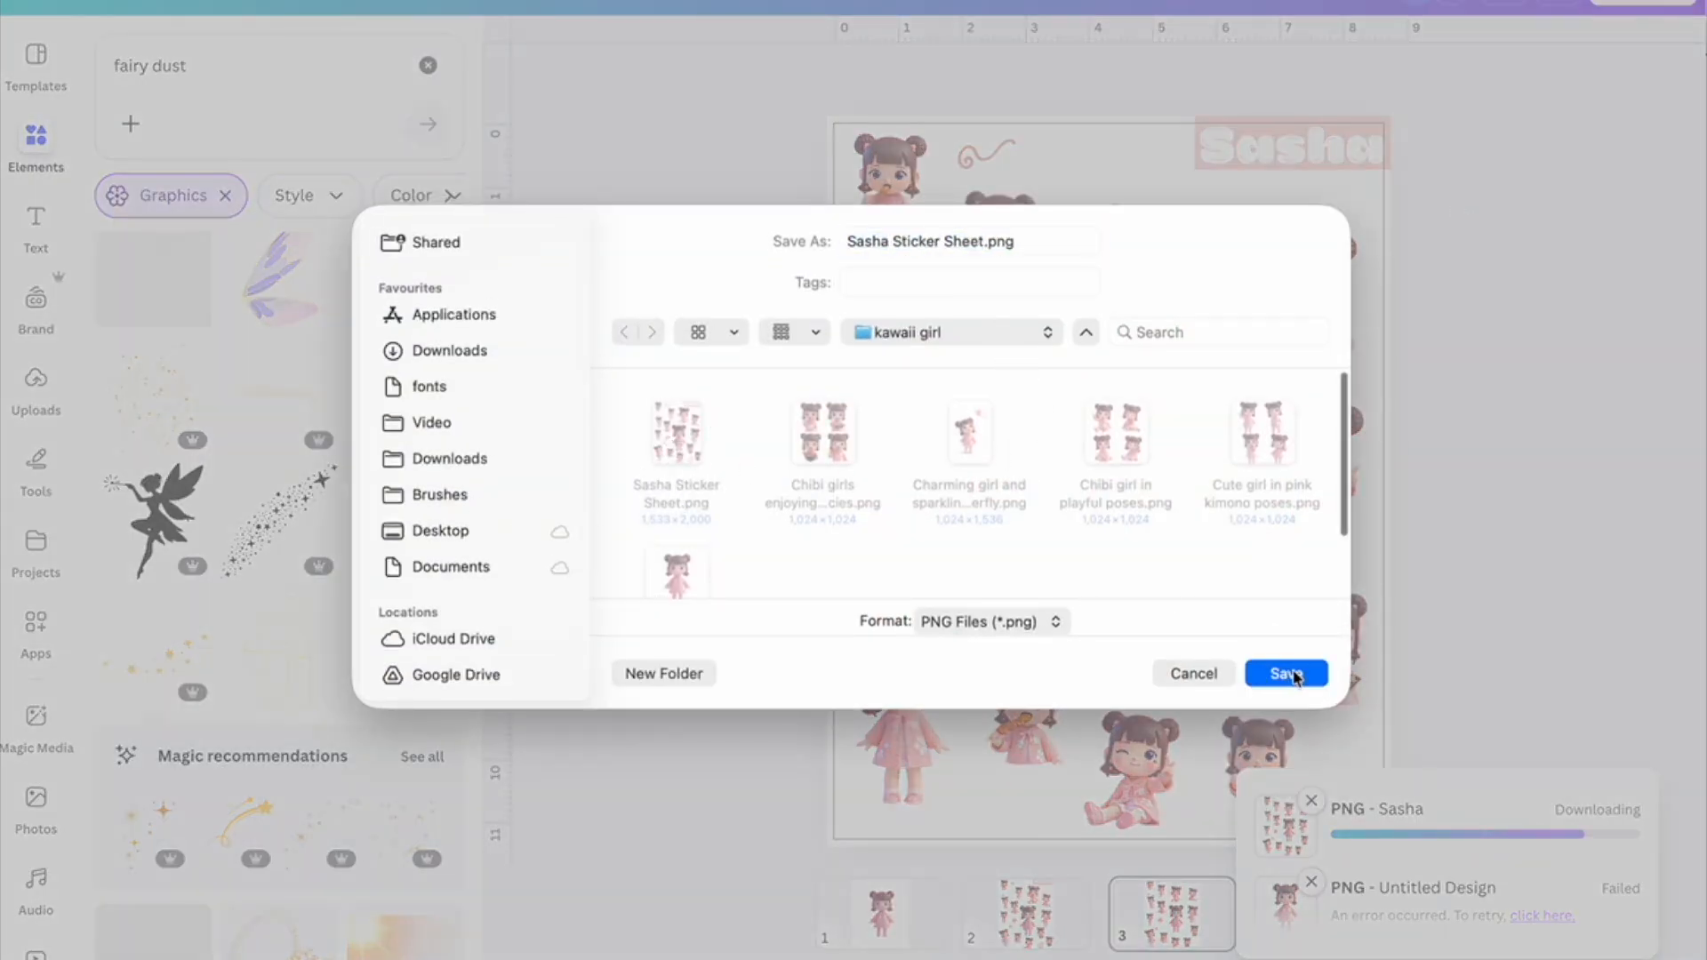
left_click(1293, 676)
left_click(941, 587)
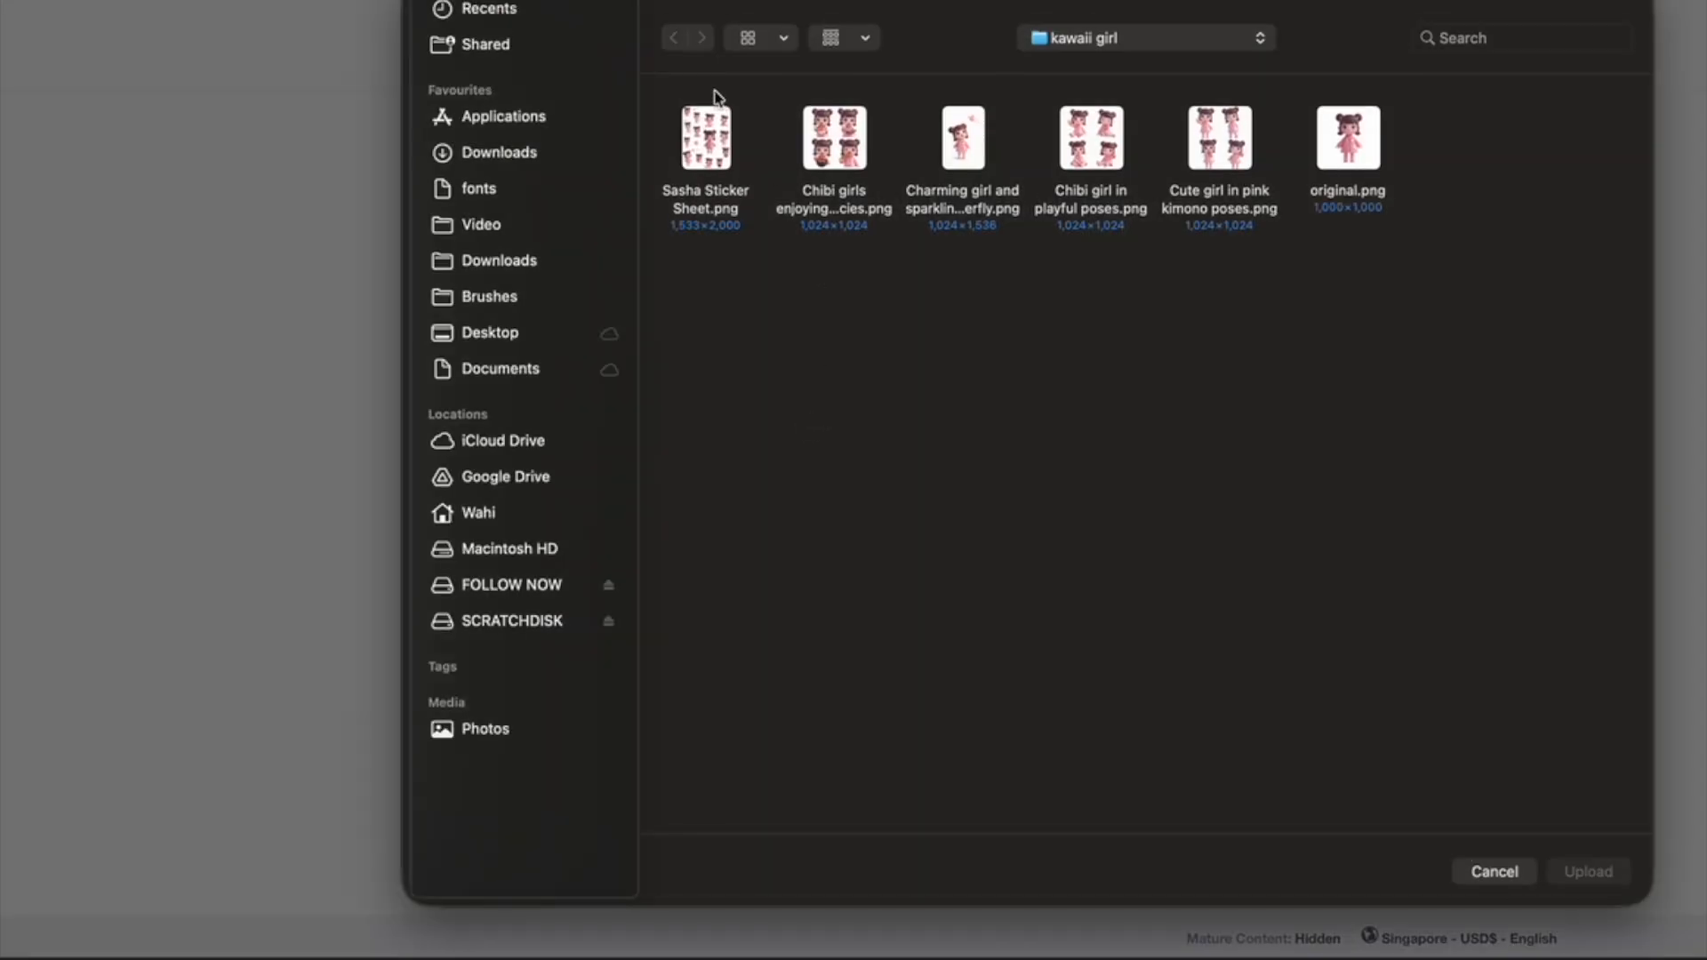
Switch to Redbubble and upload Sasha Sticker Sheet.png as a new work.
left_click(716, 120)
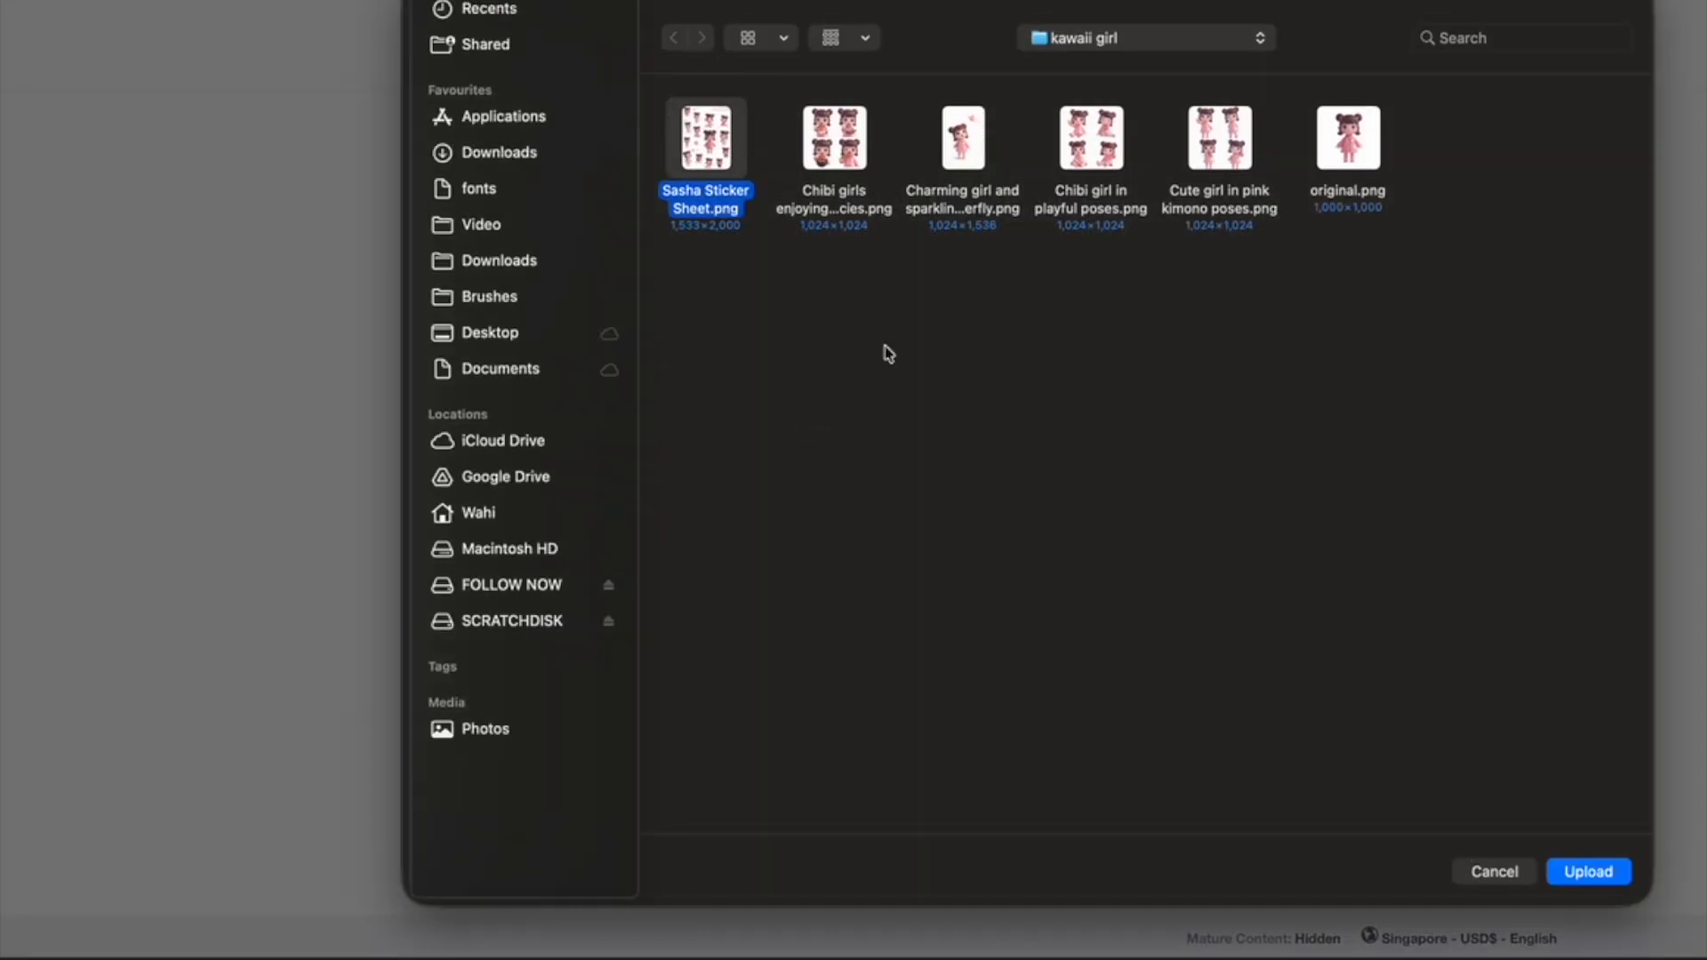
left_click(1591, 872)
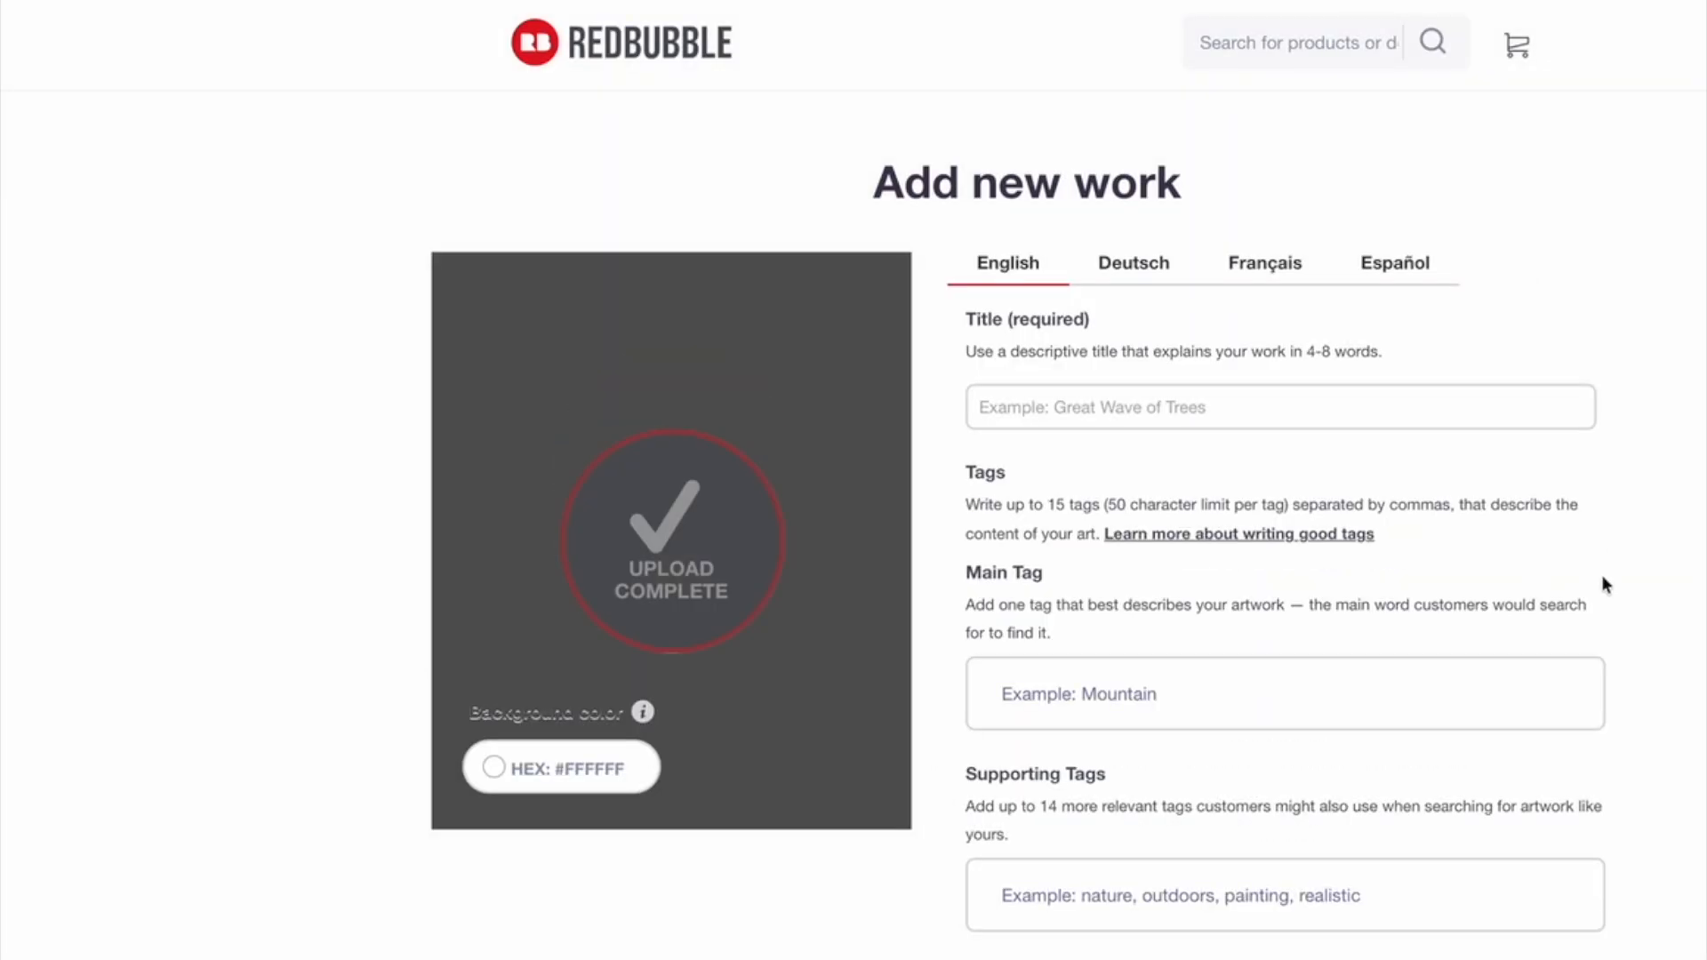
Examine the uploaded sheet on the product previews, opening the Stickers & Magnets layout to check the cut outlines.
scroll(1603, 576, "down", 1)
scroll(1603, 574, "down", 10)
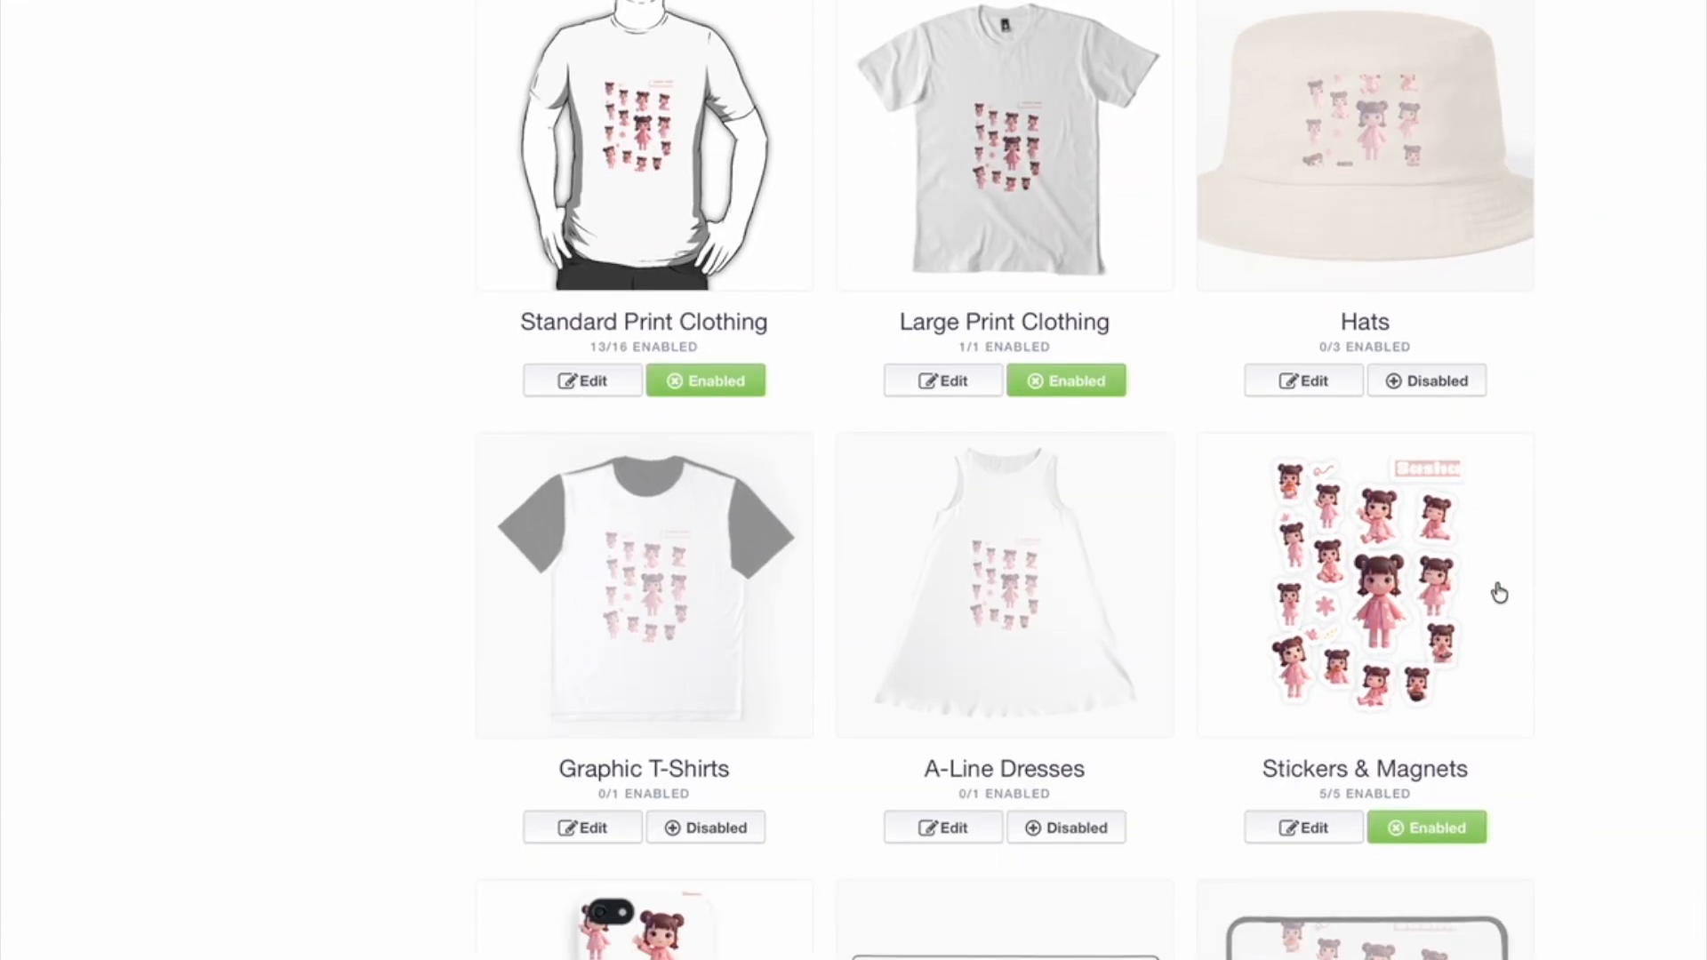
left_click(1373, 627)
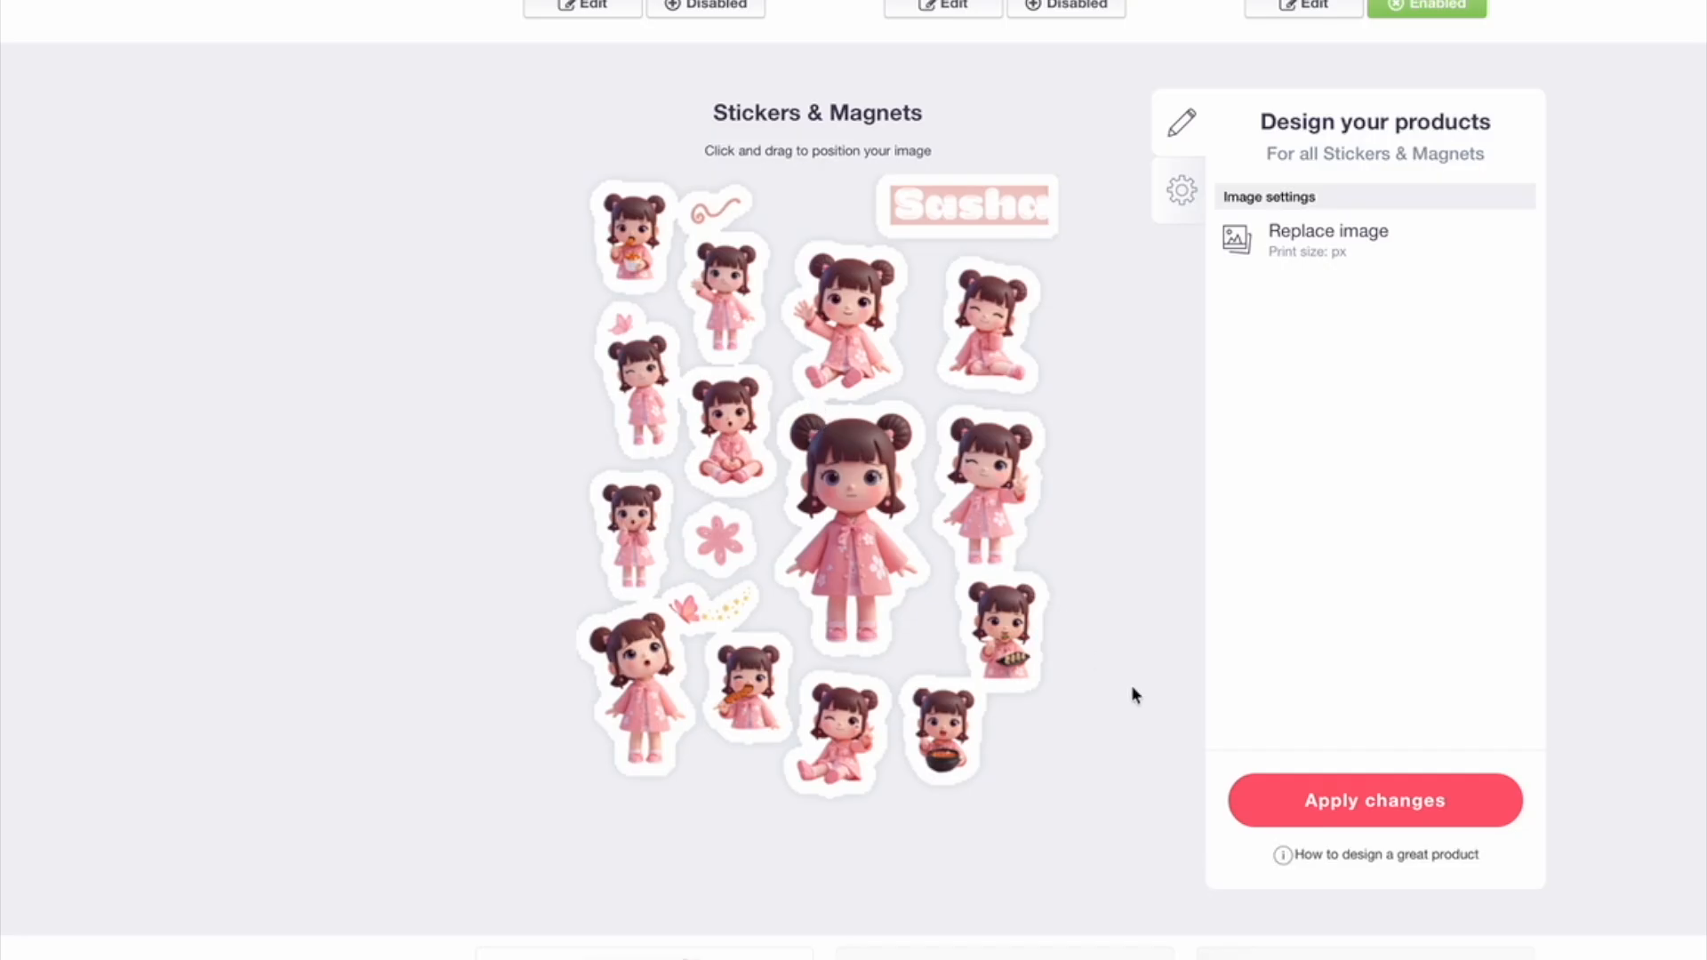
scroll(1224, 652, "down", 2)
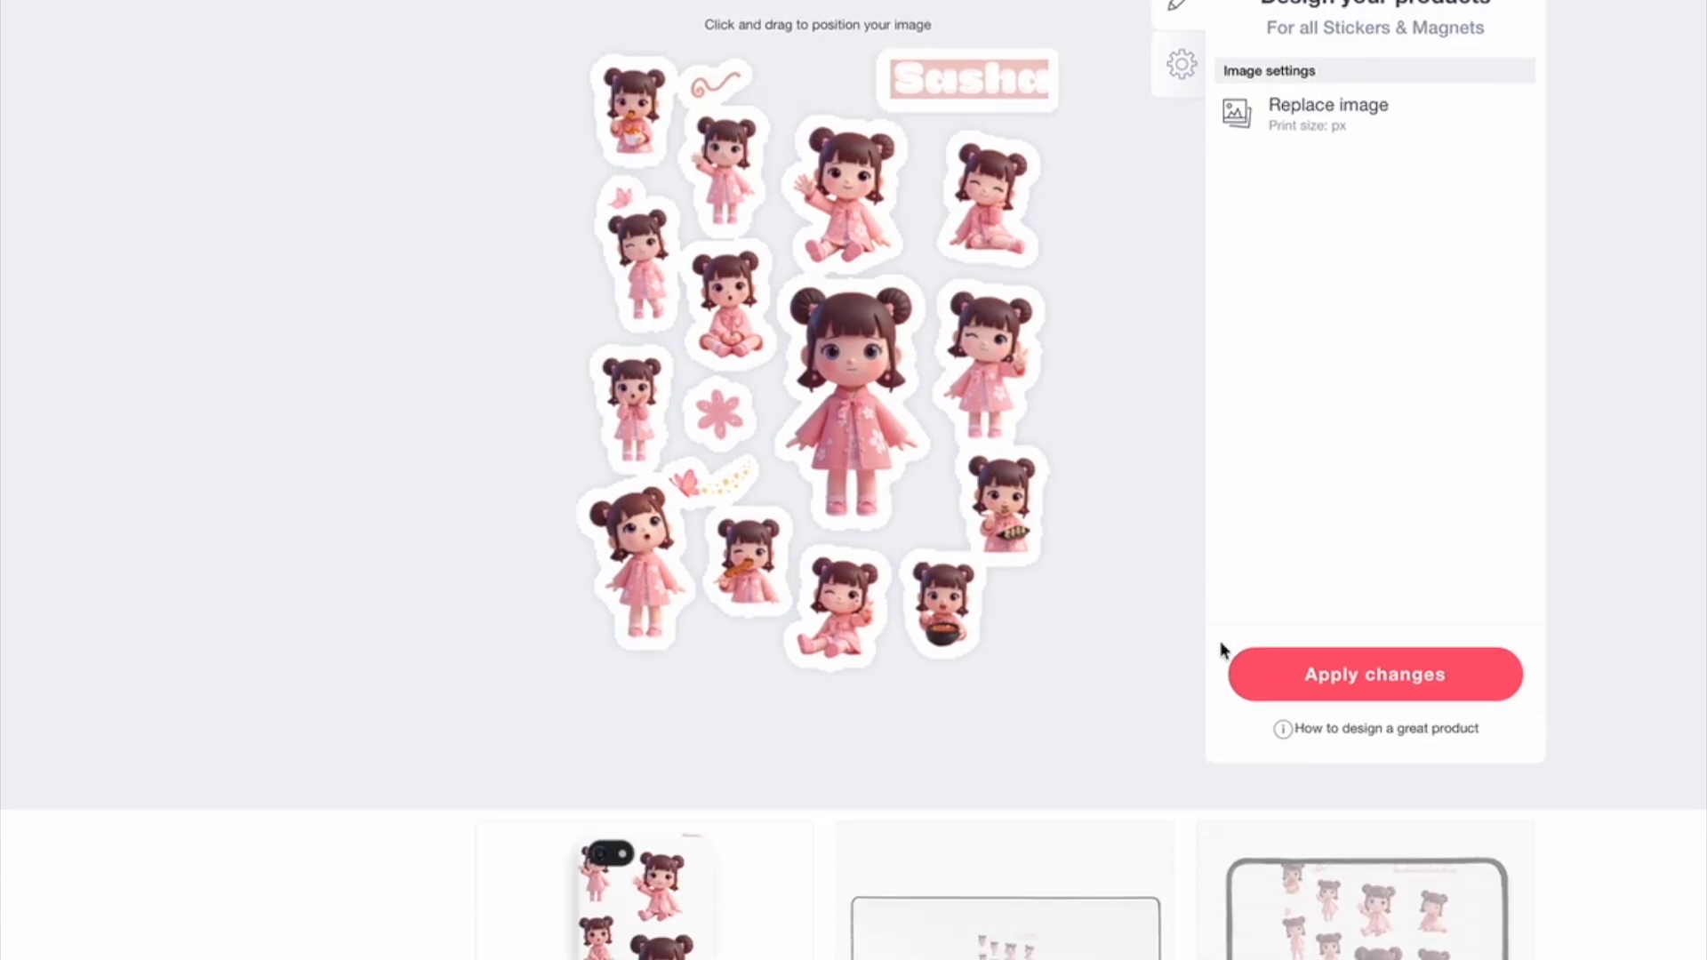
scroll(1224, 652, "up", 3)
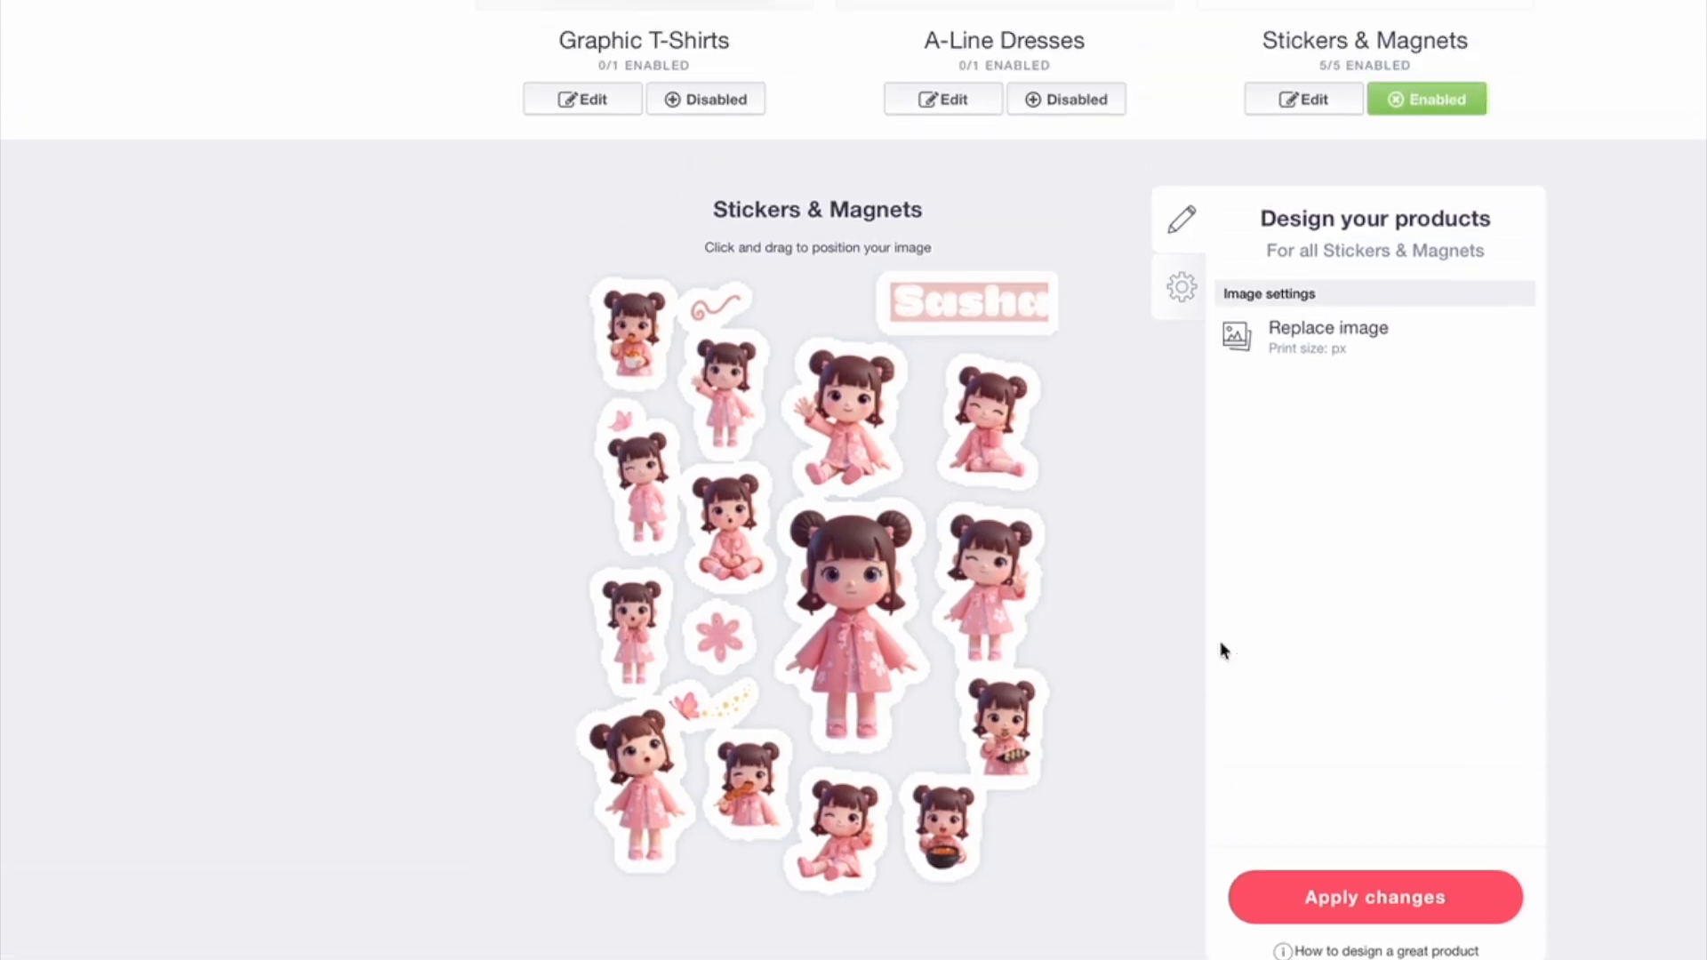
scroll(1224, 651, "down", 10)
scroll(1223, 652, "down", 1)
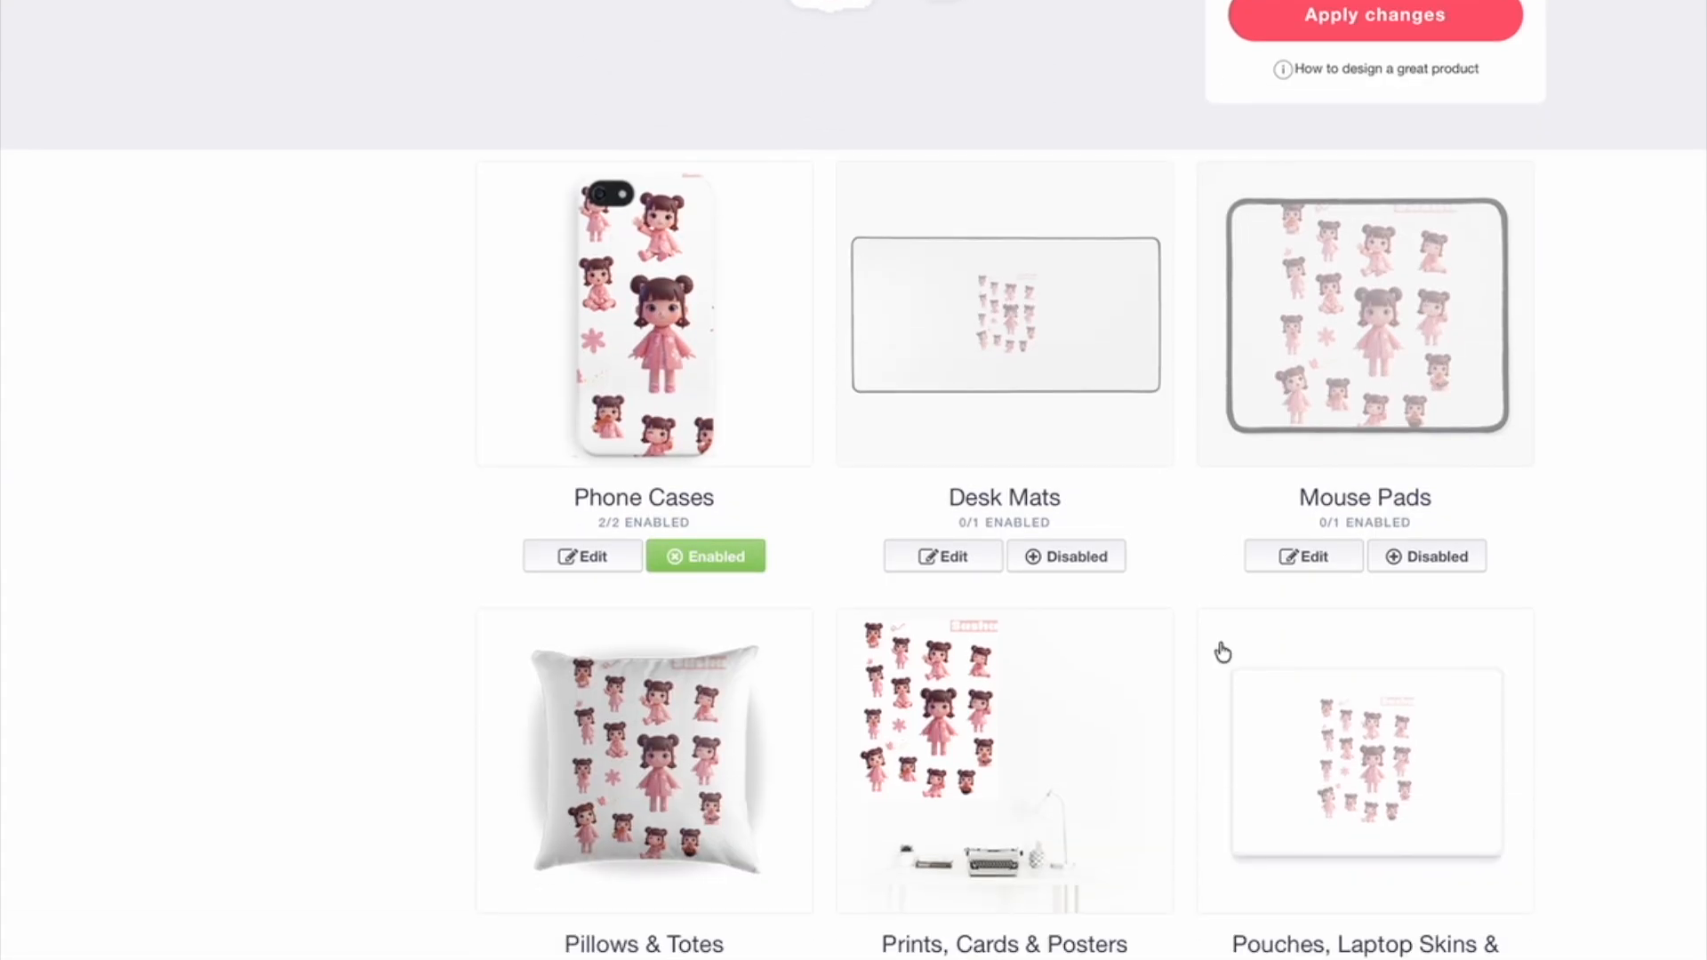
scroll(1223, 651, "up", 6)
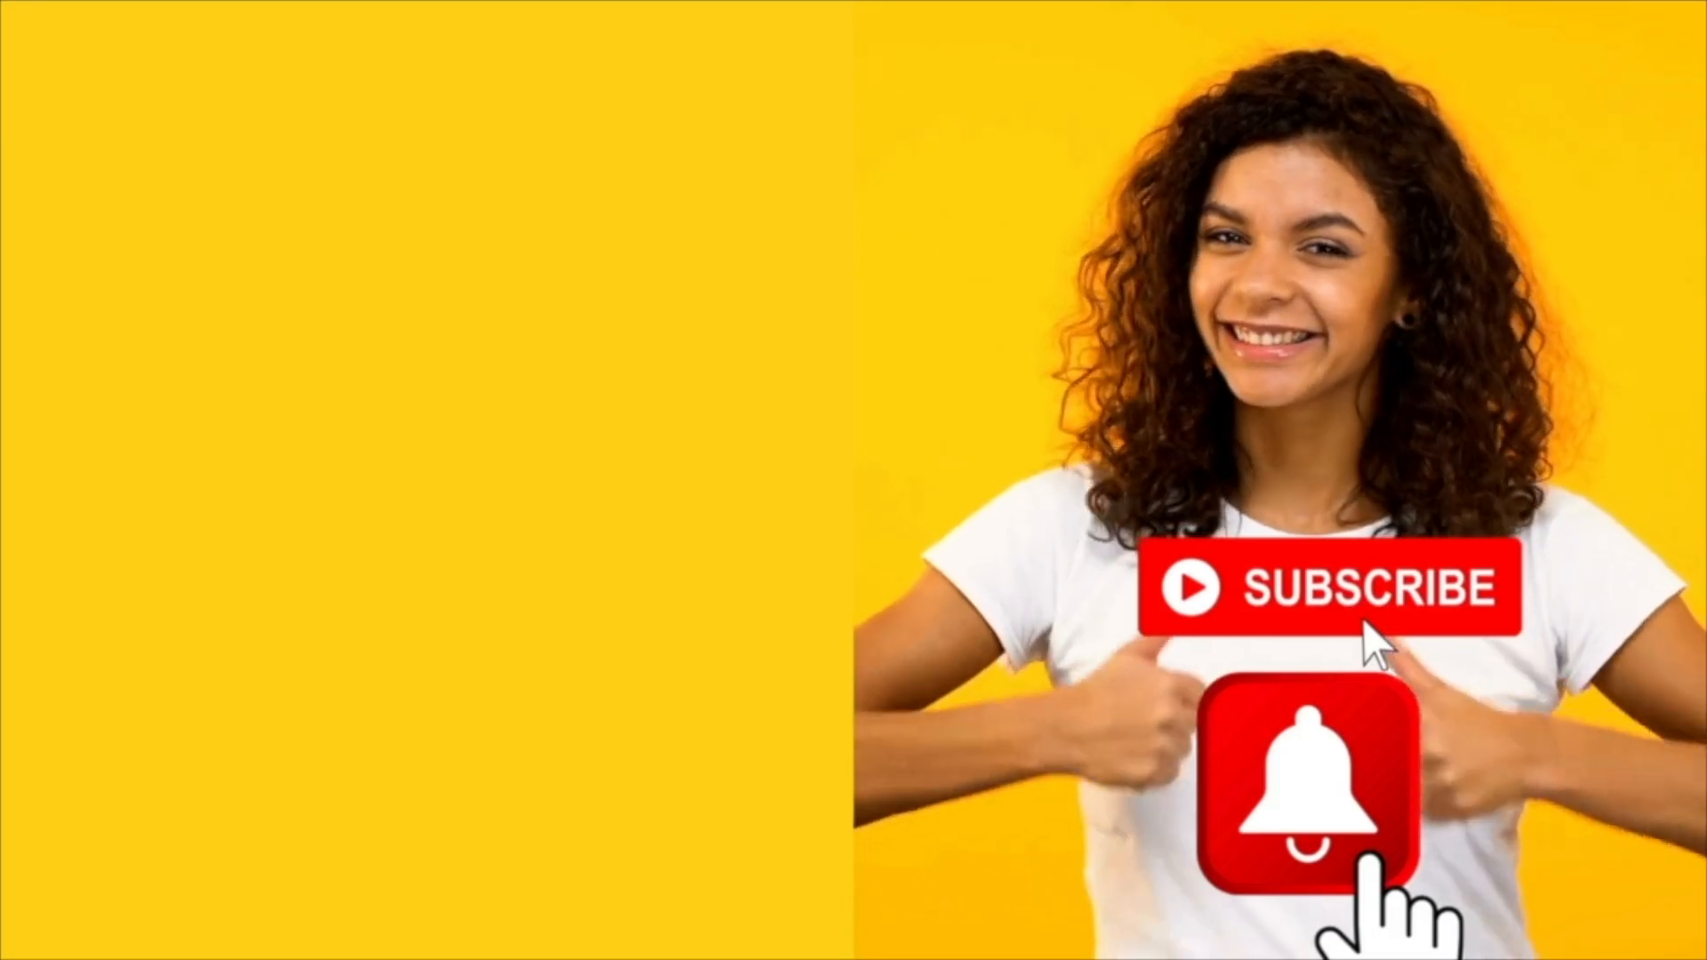